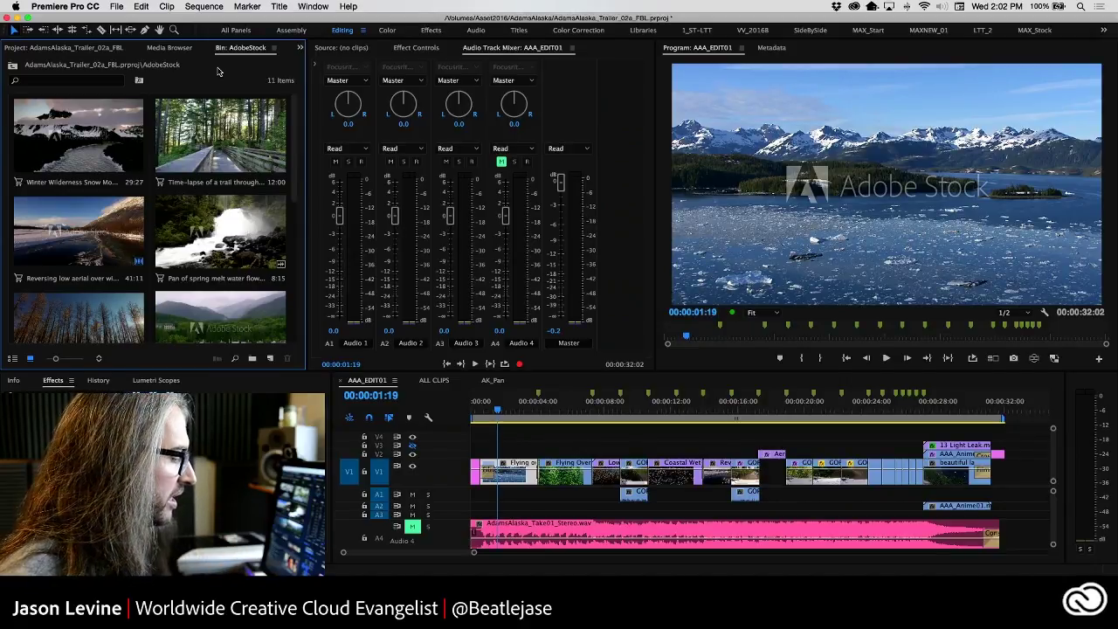
- Make the AAA_EDIT01 timeline active and bring up the bin's New Item menu
left_click(479, 433)
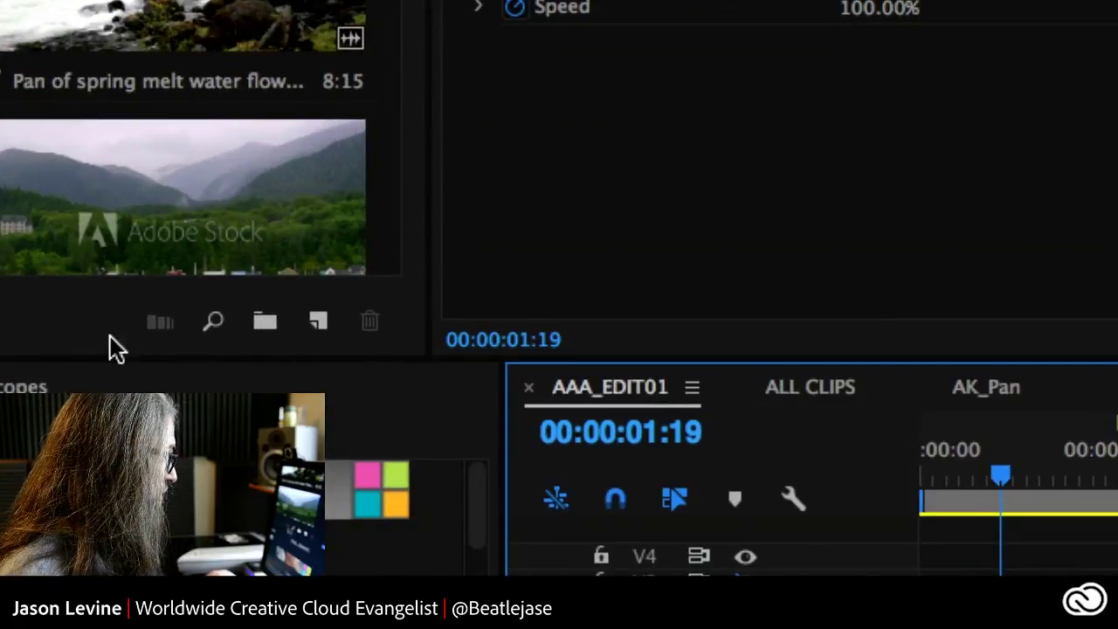
left_click(440, 325)
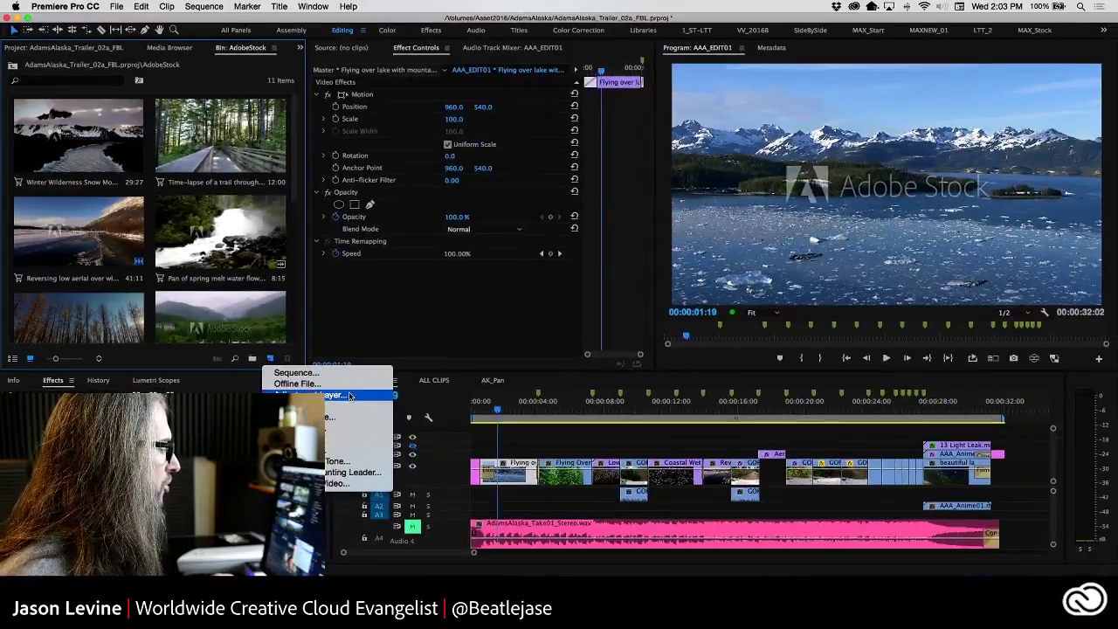
- Create an Adjustment Layer at 29.97 fps non-drop-frame with Square Pixels (1.0)
left_click(678, 430)
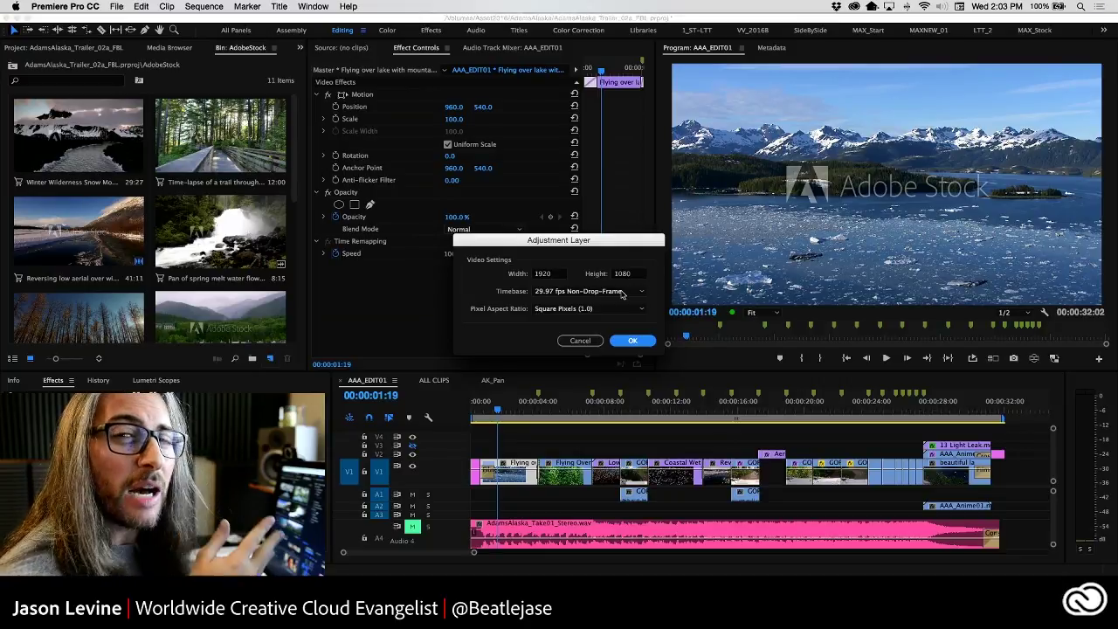
left_click(622, 294)
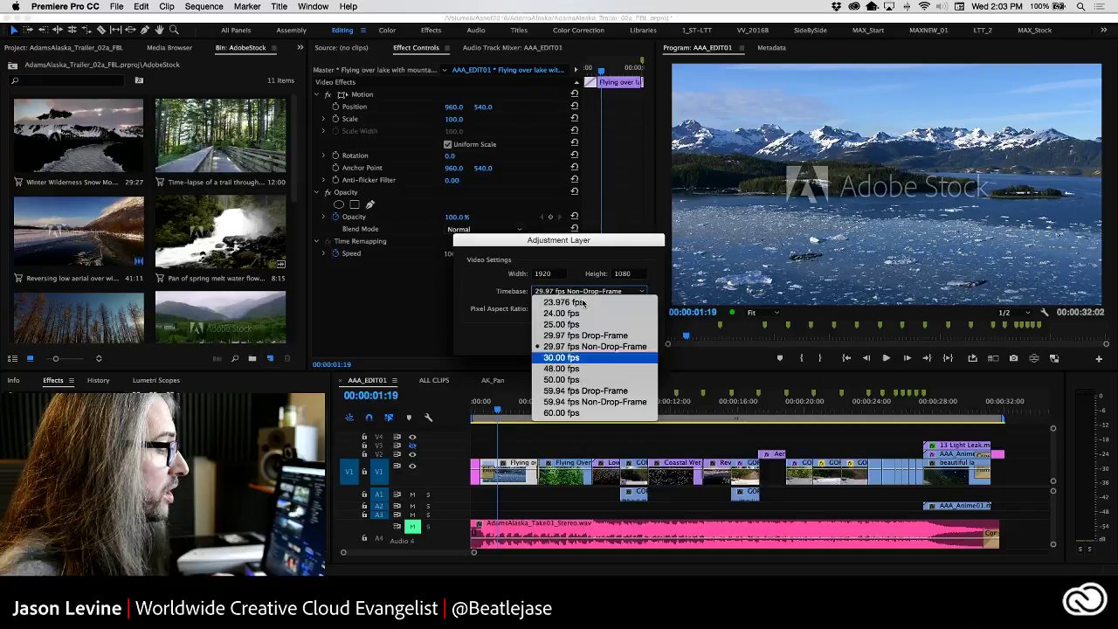
left_click(592, 346)
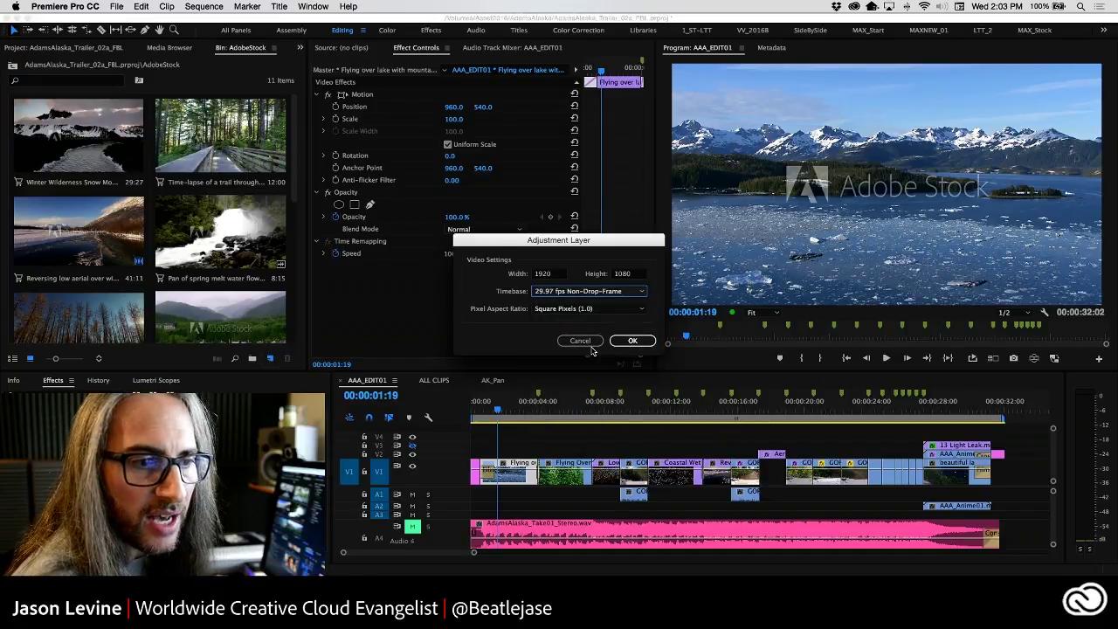
left_click(583, 310)
left_click(578, 321)
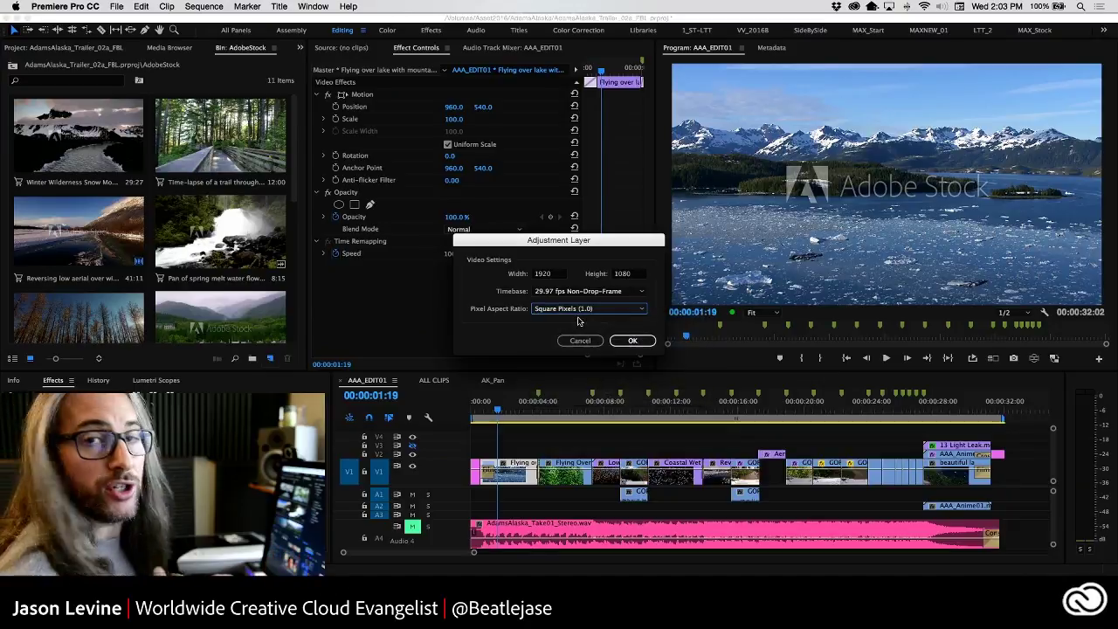
left_click(621, 341)
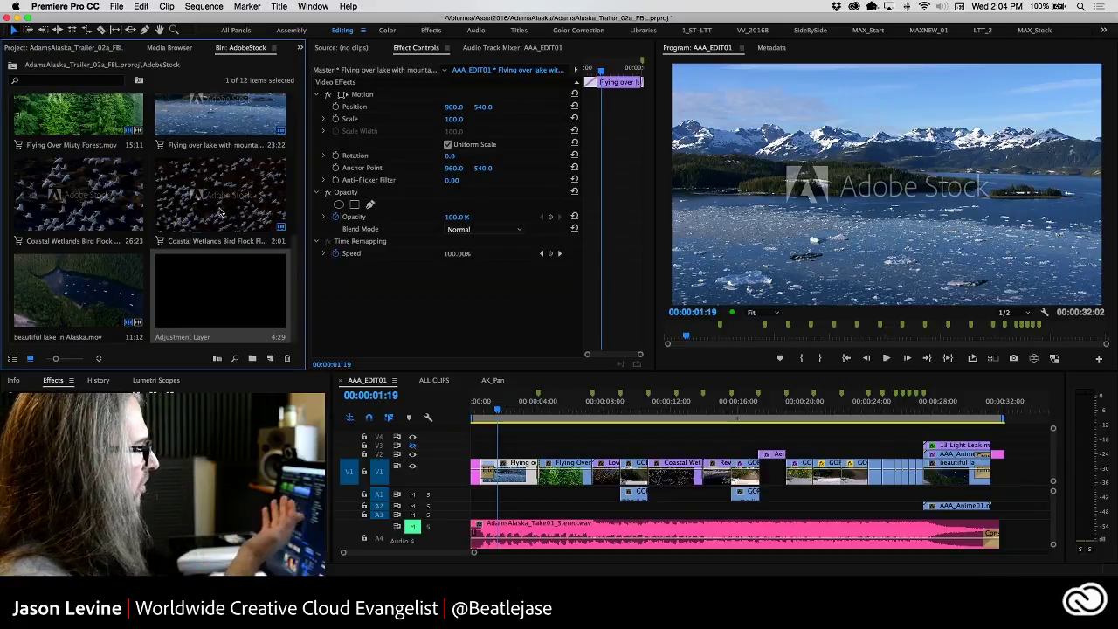
- Find the new Adjustment Layer in the AdobeStock bin and check its context options
left_click(79, 49)
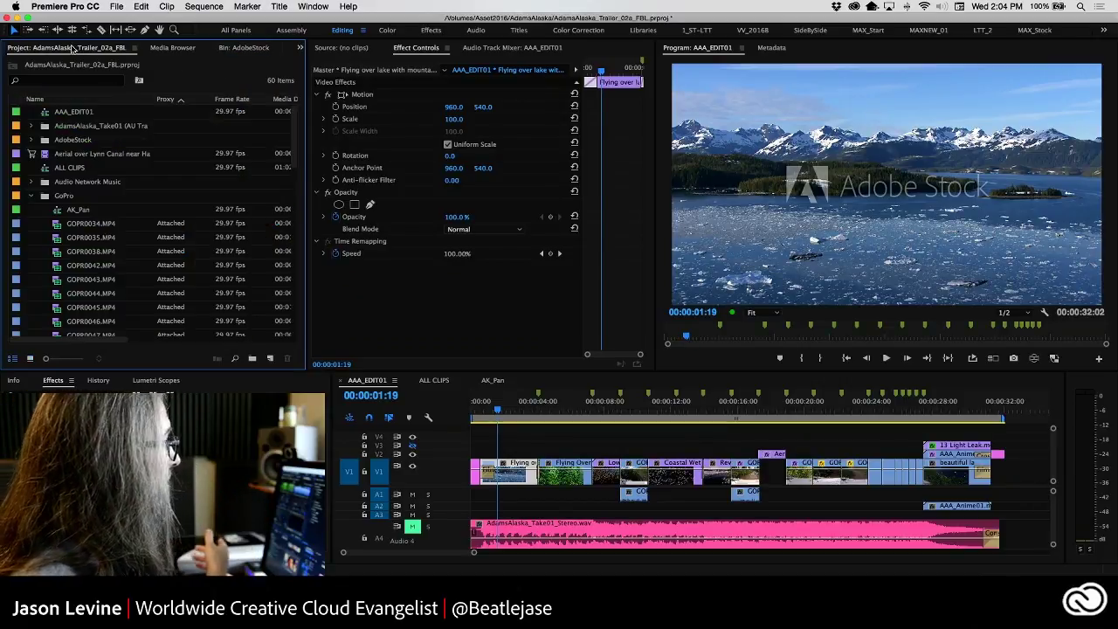
left_click(233, 50)
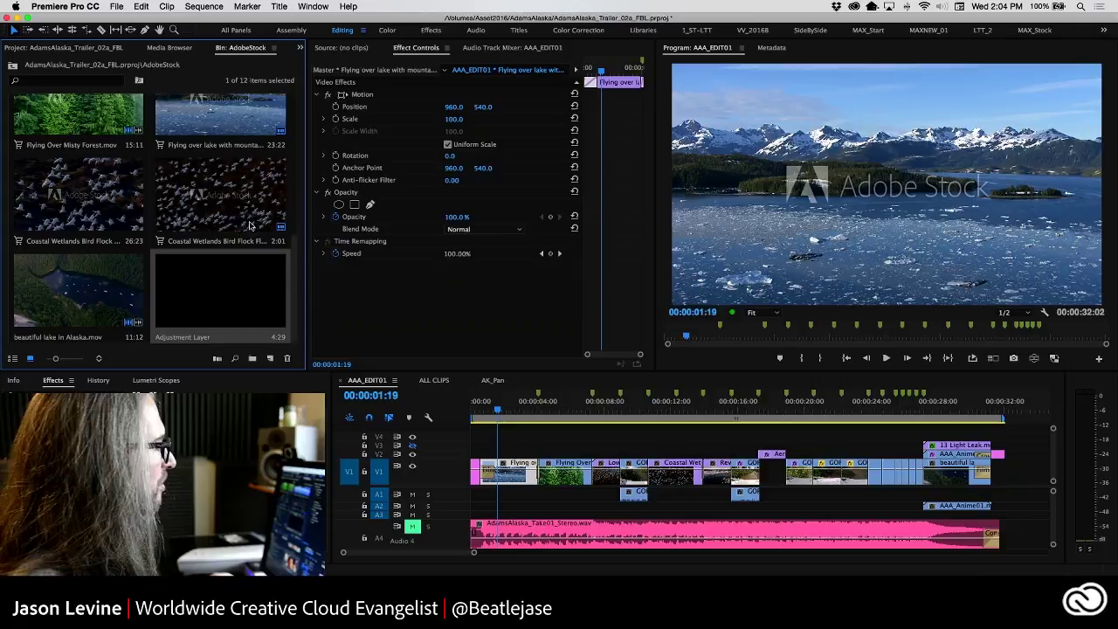
scroll(288, 254, "down", 5)
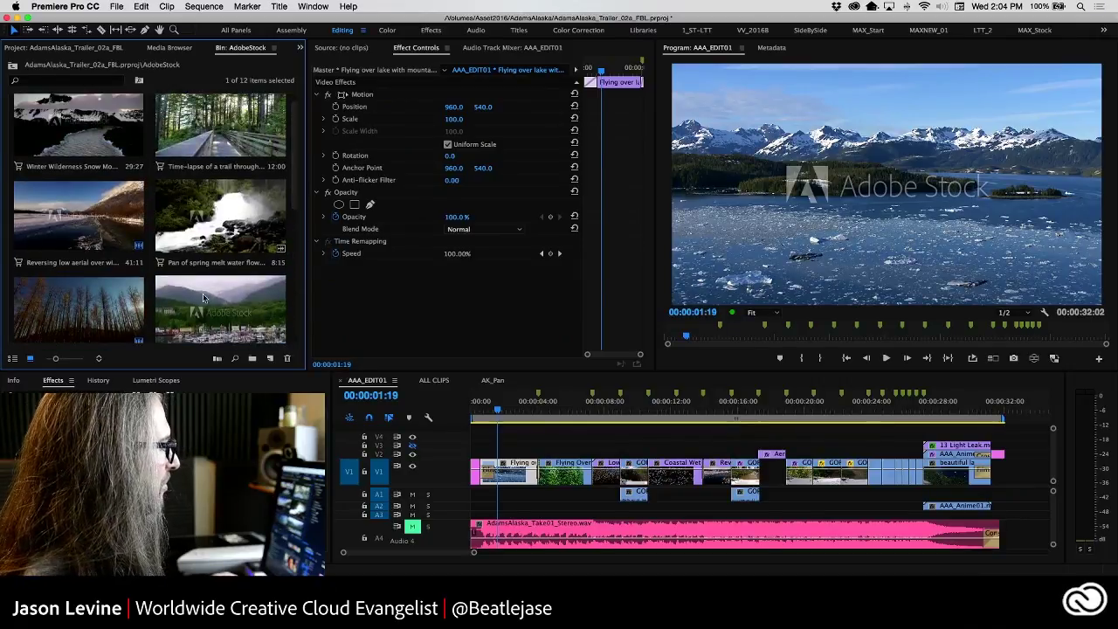
scroll(271, 231, "down", 5)
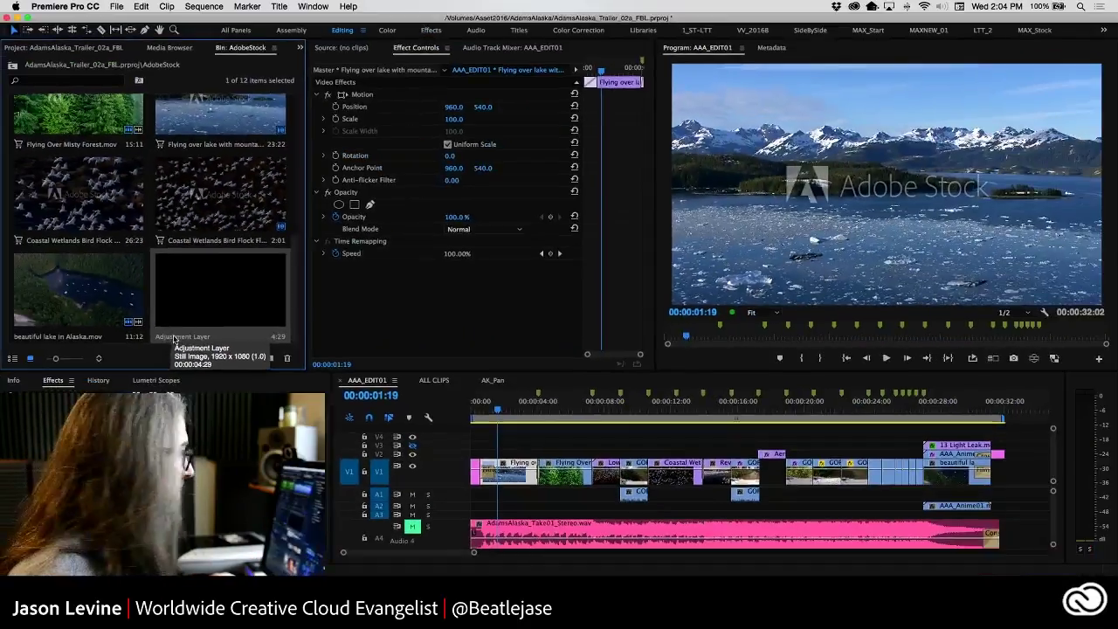
right_click(188, 354)
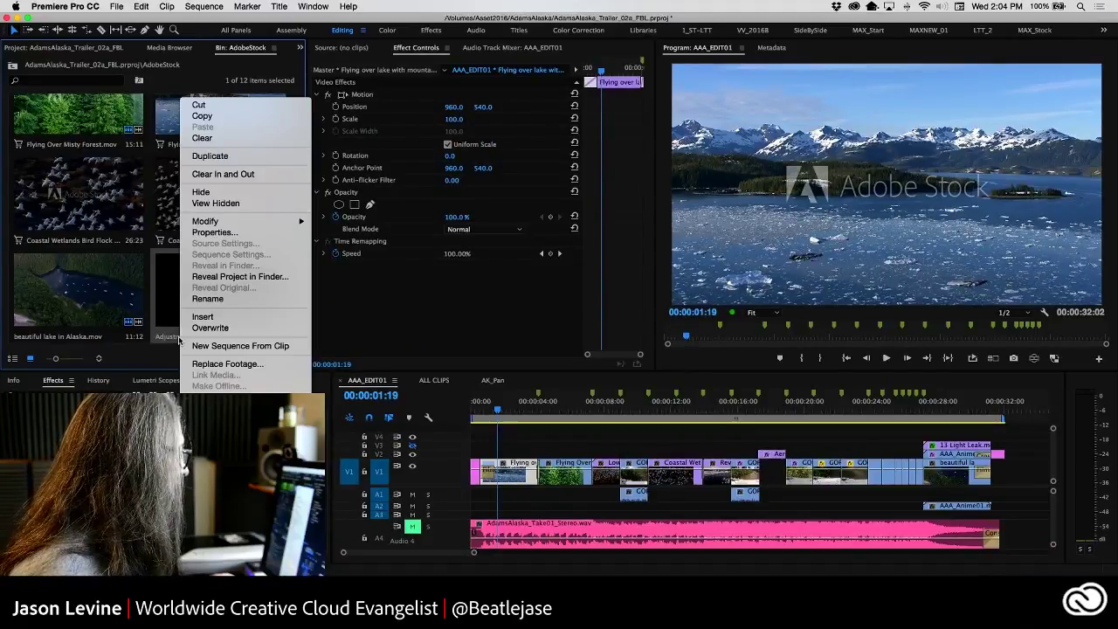
left_click(179, 304)
- Drop the Adjustment Layer on V4 at the start and stretch it to the AAA_EDIT01 end
left_click_drag(179, 297, 457, 437)
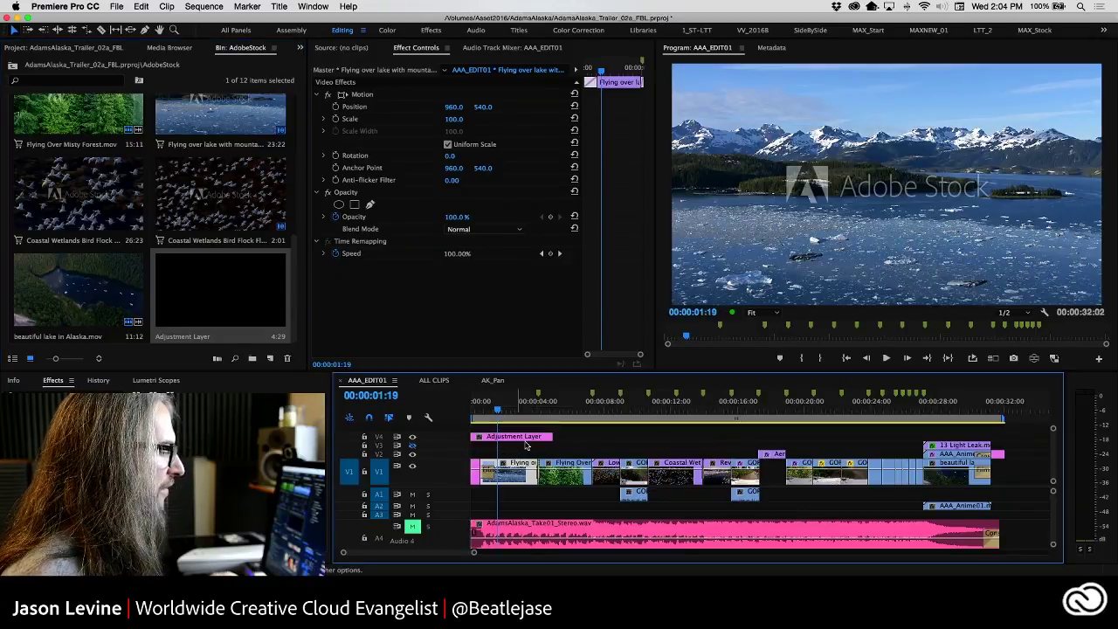
double_click(454, 444)
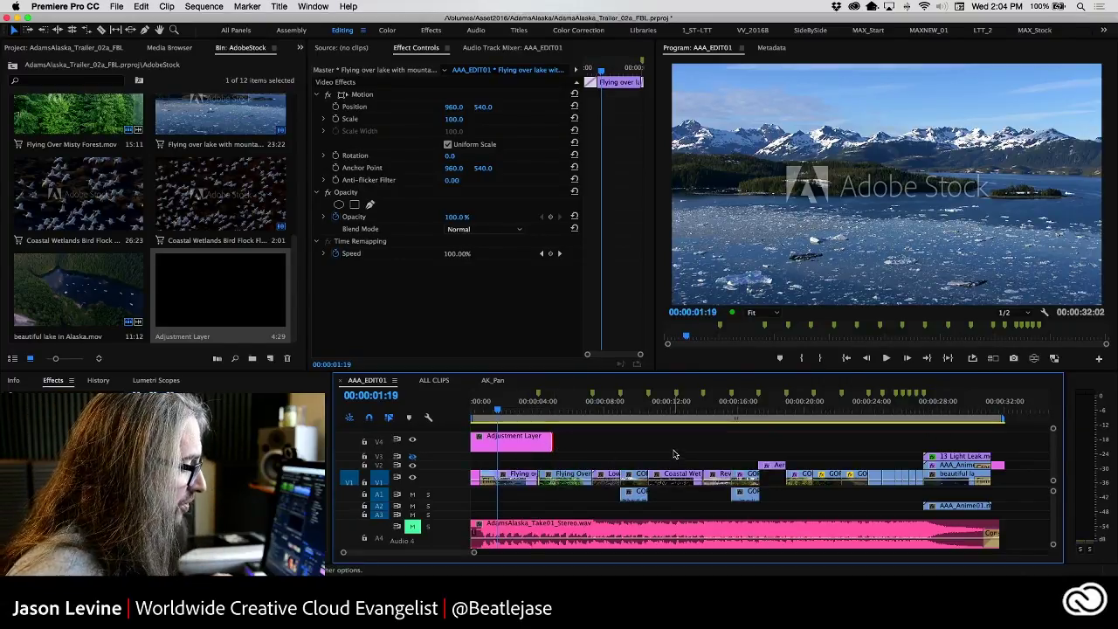
left_click_drag(552, 436, 987, 431)
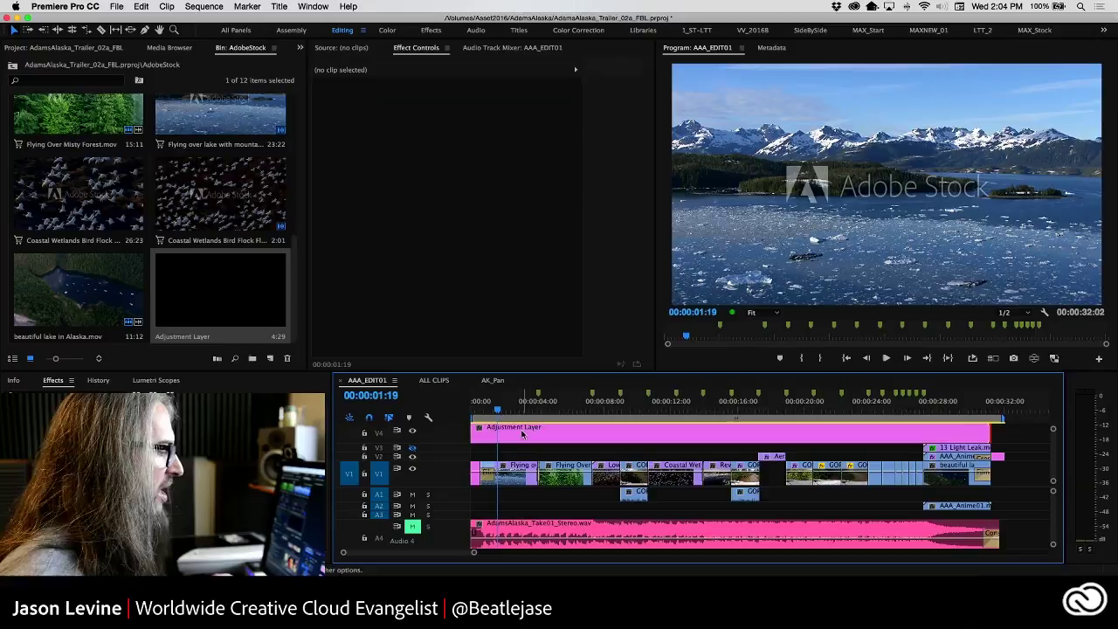
left_click(522, 434)
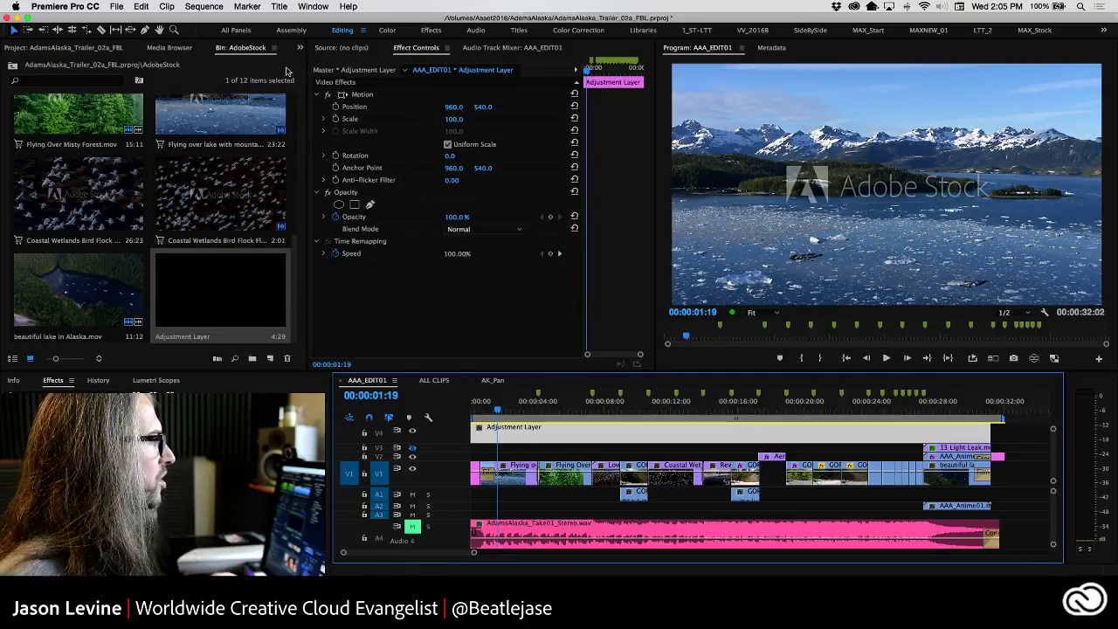
- In the Color workspace, raise the adjustment layer's Lumetri contrast to 50
left_click(385, 31)
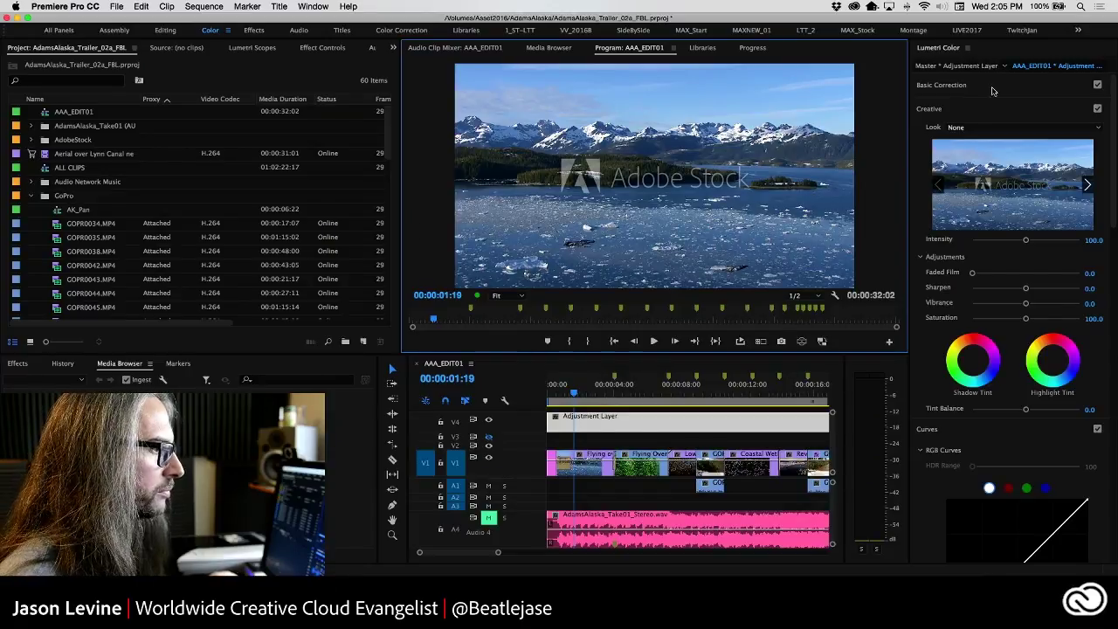
left_click(942, 88)
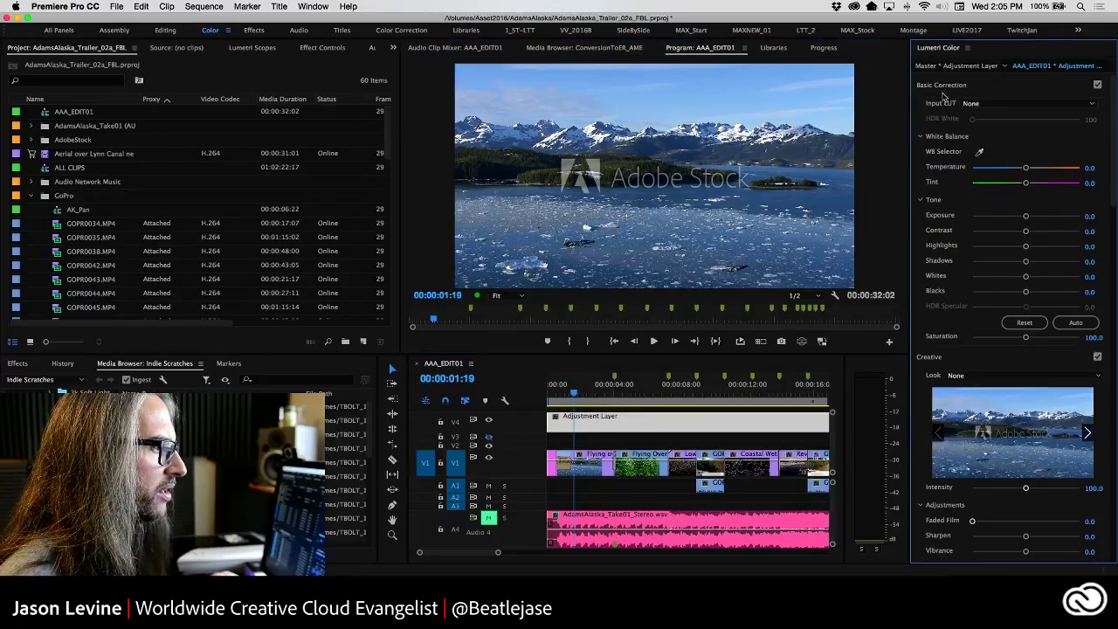
left_click_drag(1027, 233, 1052, 234)
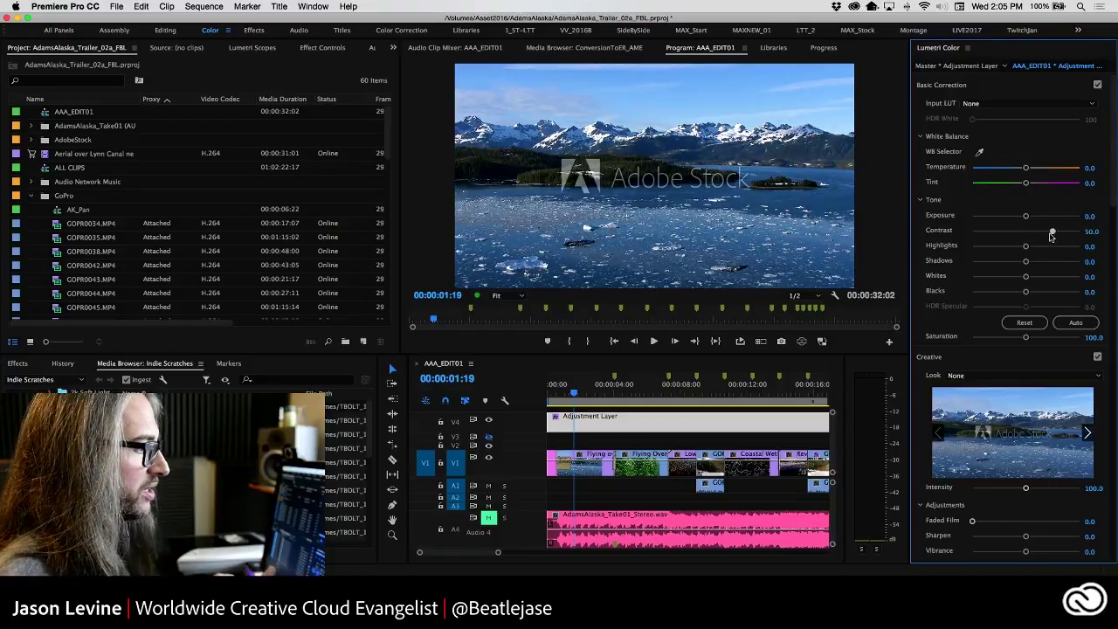
- Apply the Fuji ETERNA 250D Kodak 2395 creative look after previewing neighbouring looks
left_click(1088, 433)
left_click(1088, 434)
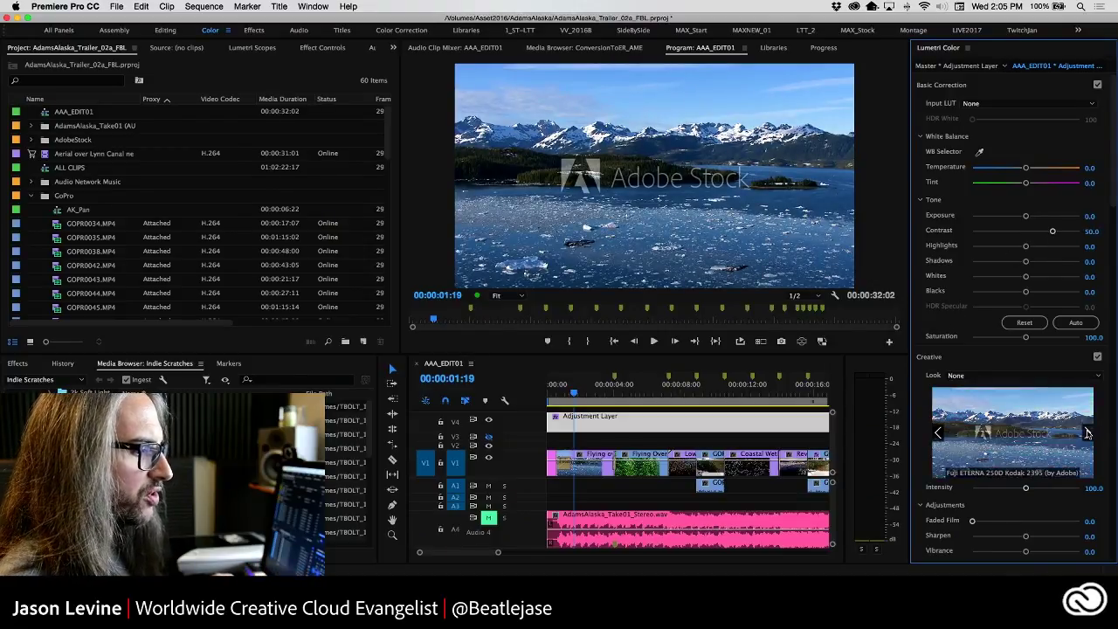
left_click(1088, 433)
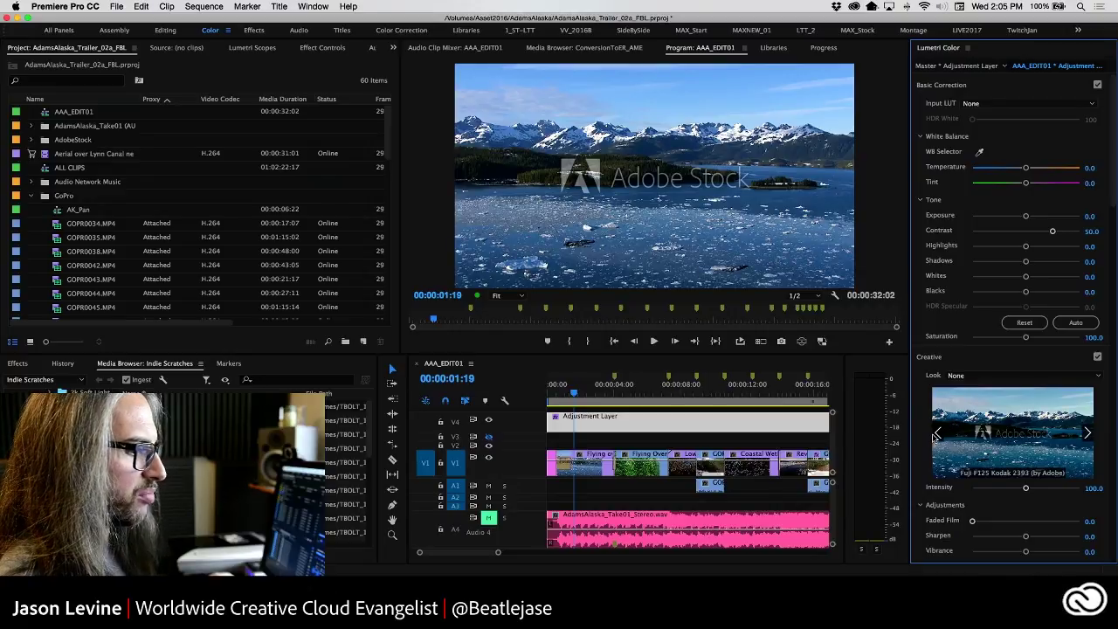
left_click(937, 435)
left_click(1016, 435)
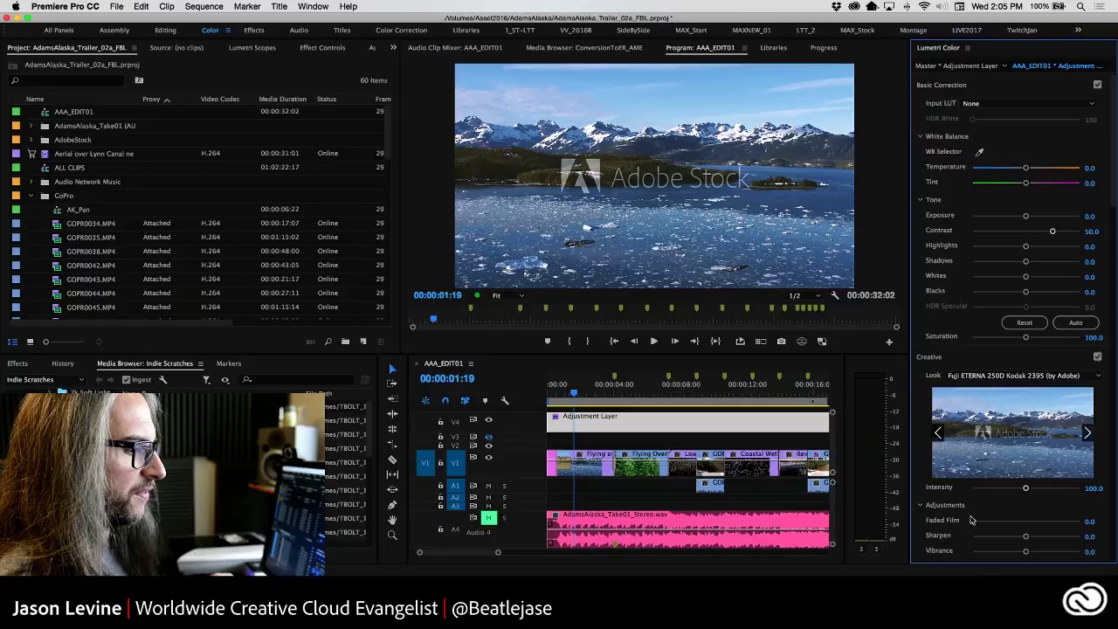
- Set faded film to 28.8, highlights -50, intensity 129.3 and vibrance 34.8
left_click_drag(972, 521, 992, 525)
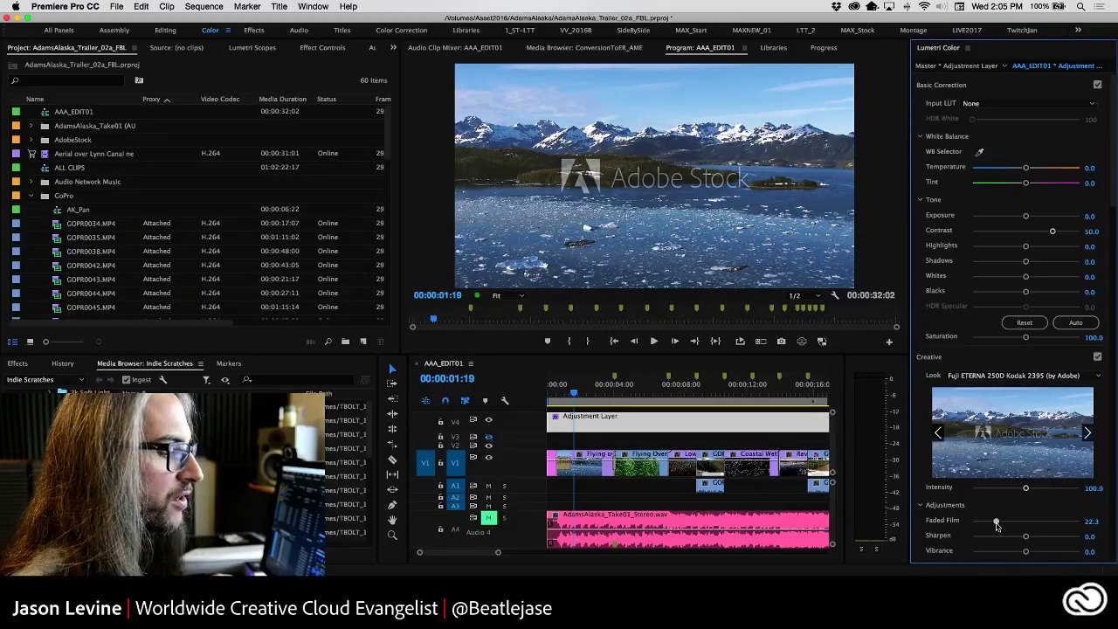
left_click_drag(997, 524, 1004, 524)
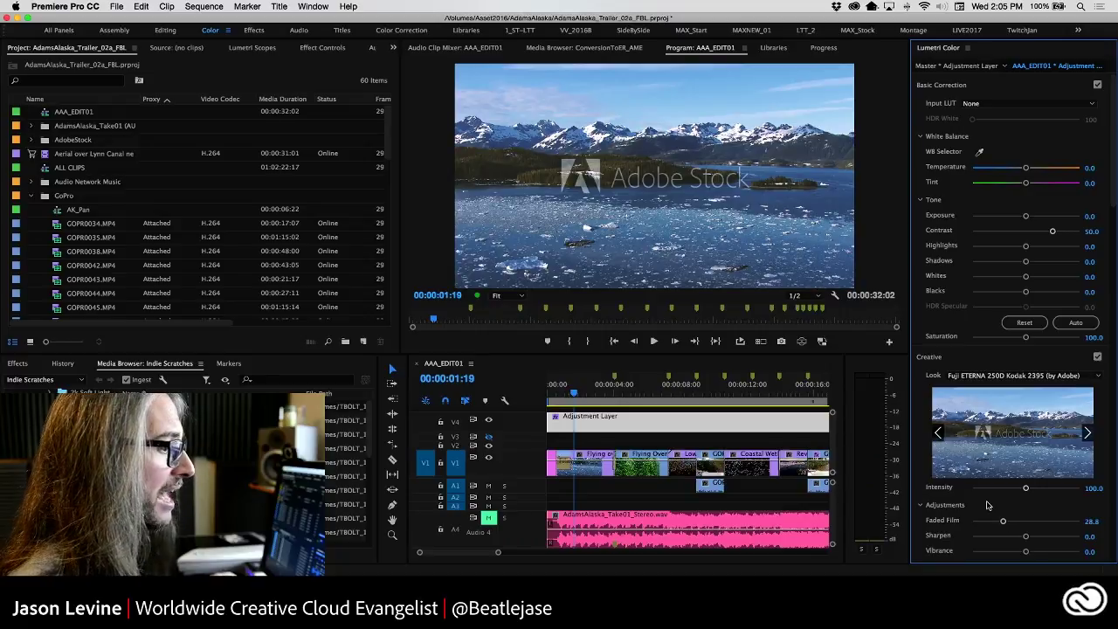
left_click_drag(1027, 247, 999, 248)
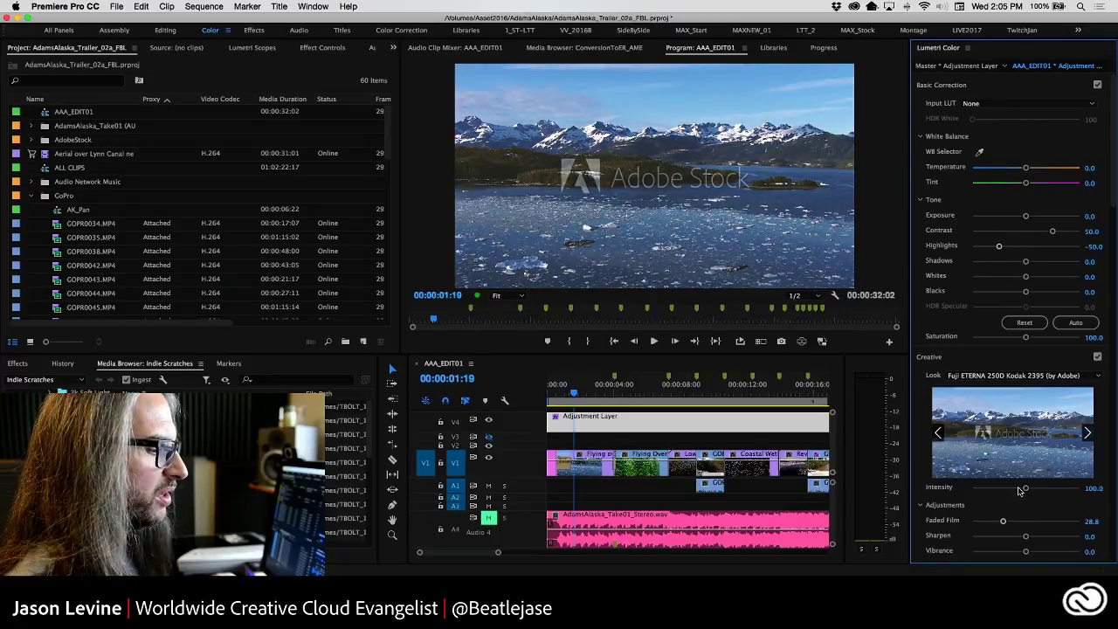
mouse_move(1026, 490)
left_mouse_down()
mouse_move(1054, 490)
mouse_move(1041, 489)
left_mouse_up()
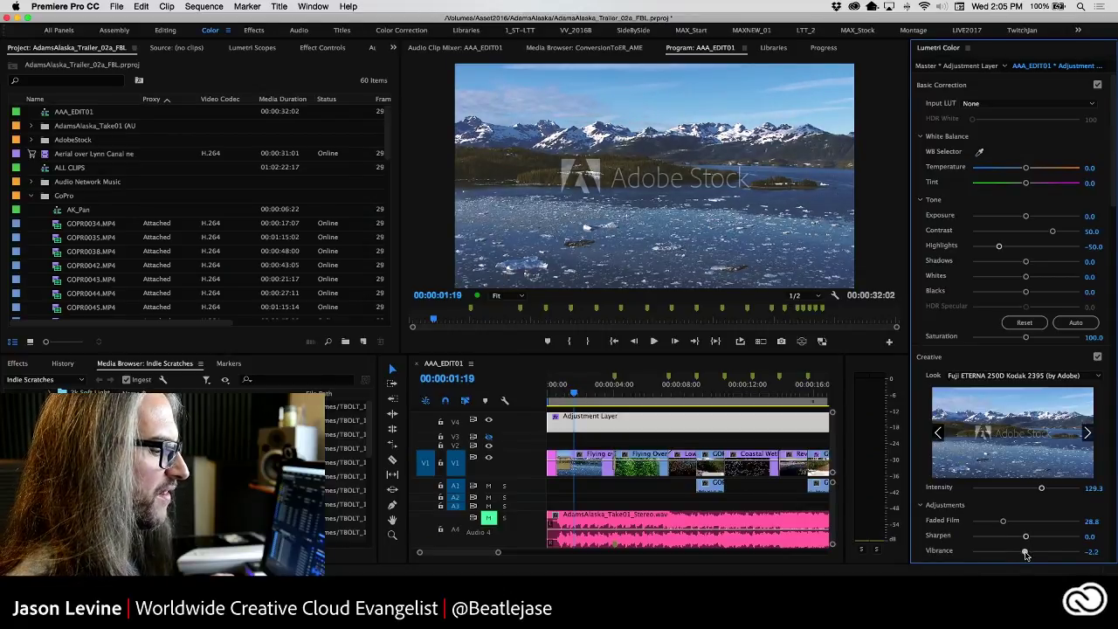
left_click_drag(1026, 554, 1045, 554)
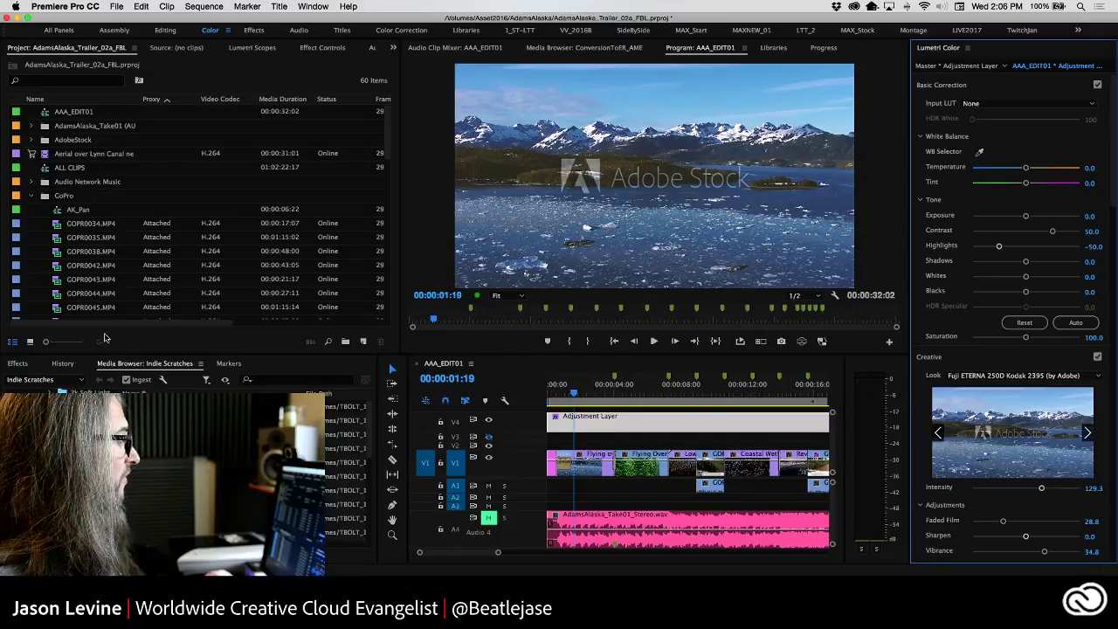
left_click(308, 50)
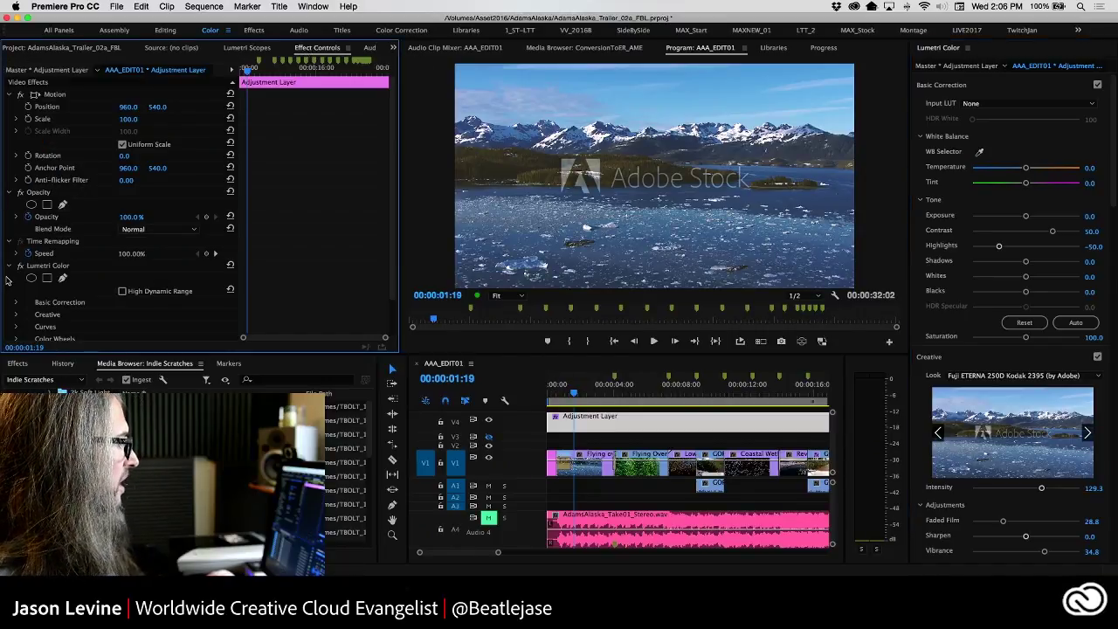
left_click(10, 242)
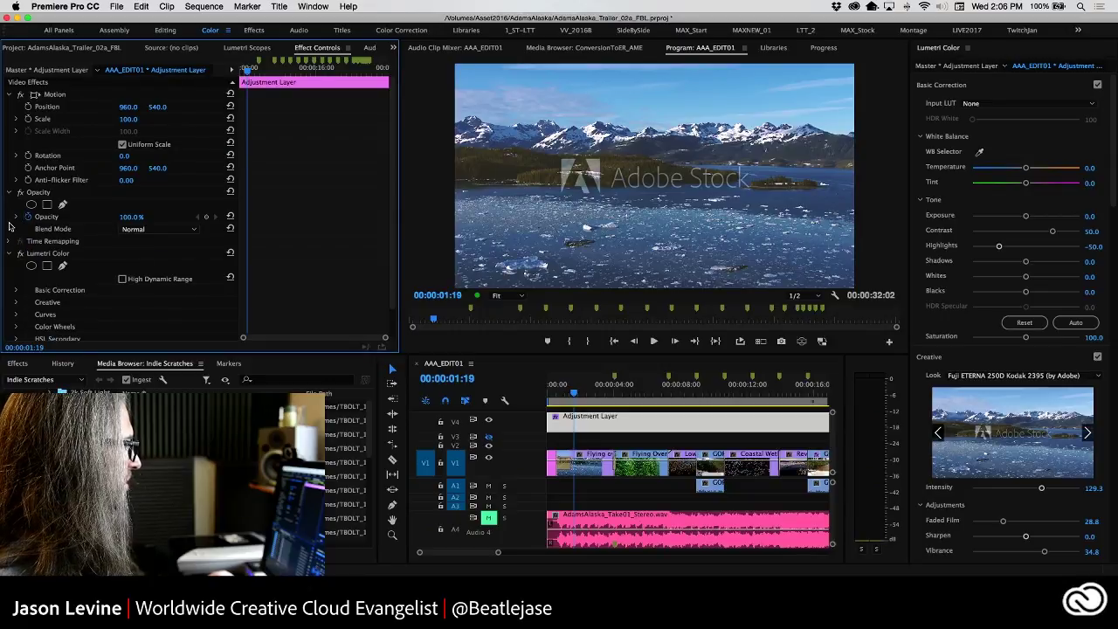
left_click(10, 192)
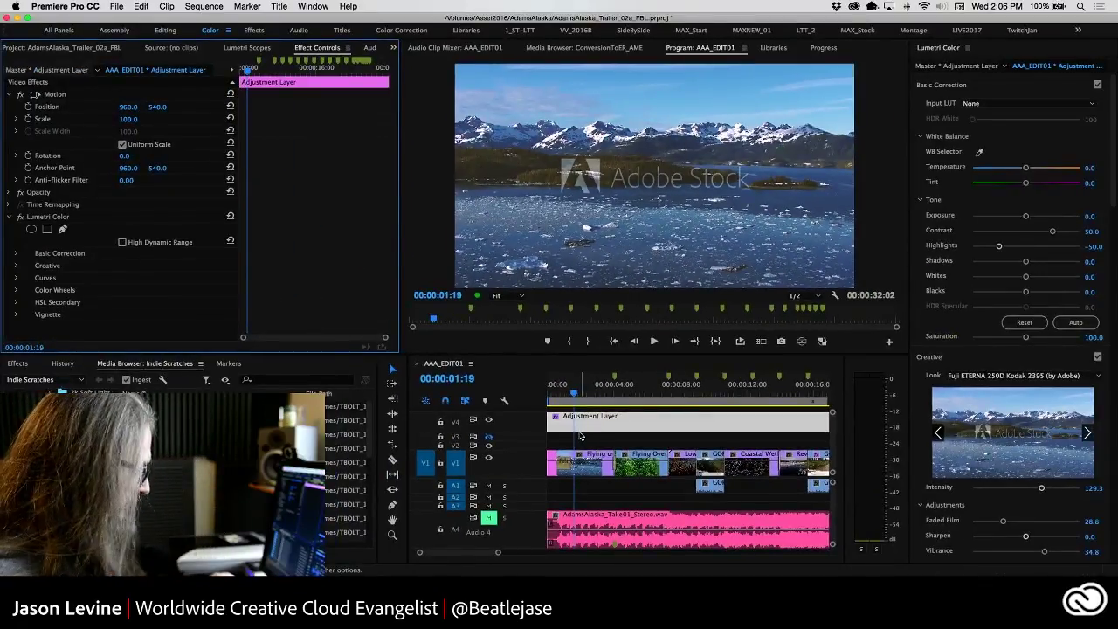
left_click(429, 395)
key("j")
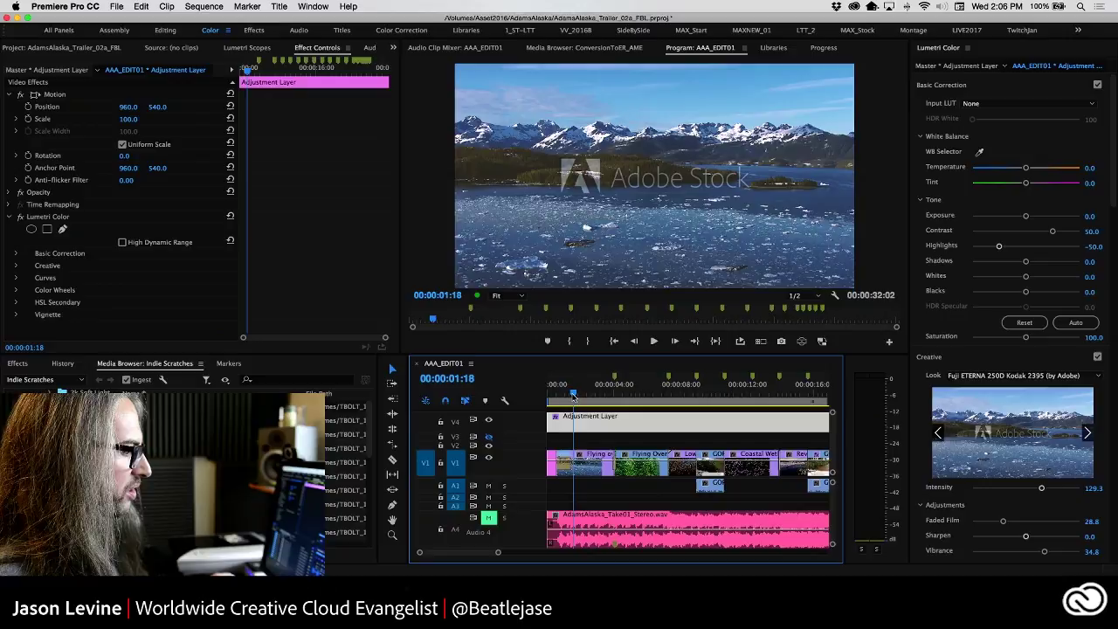
key("l")
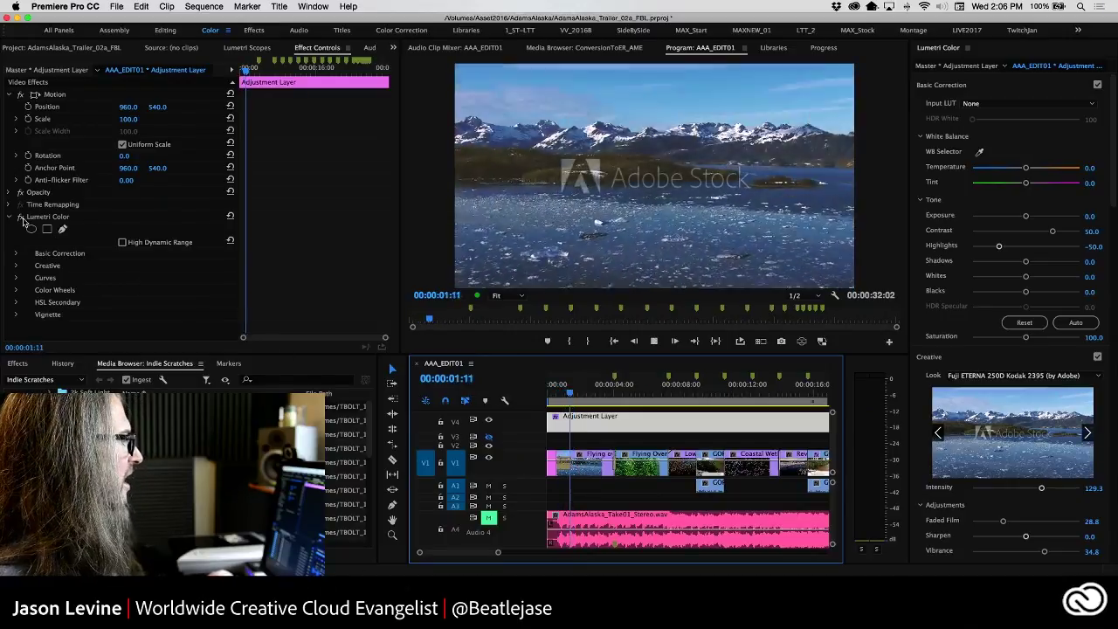
left_click(21, 218)
left_click(21, 218)
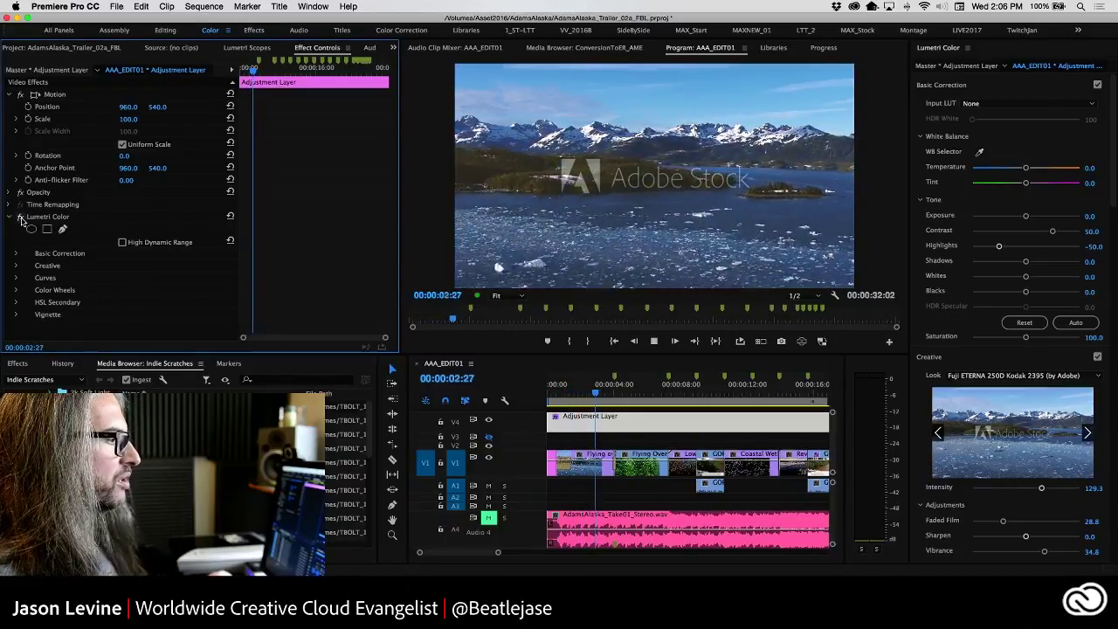
left_click(21, 219)
left_click(21, 218)
left_click(21, 218)
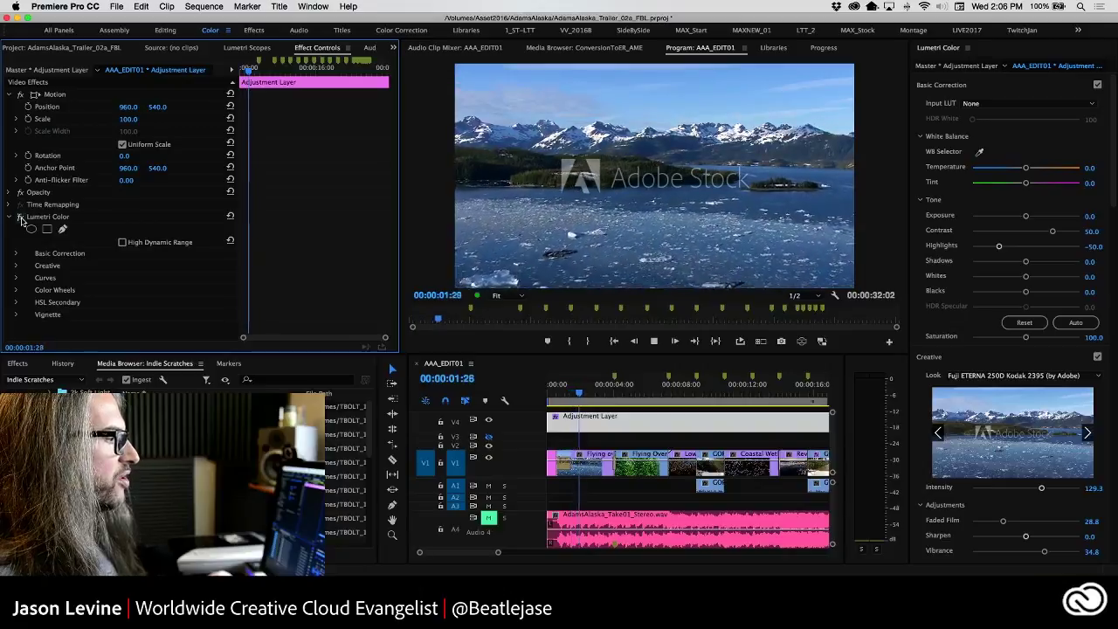
left_click(21, 219)
left_click(21, 218)
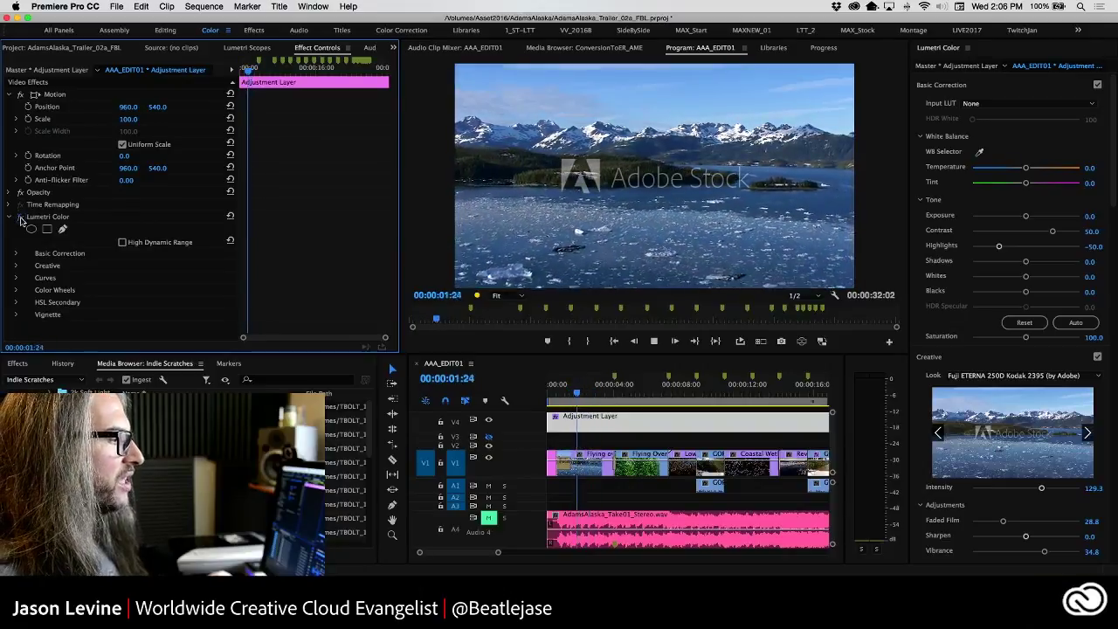
left_click(21, 218)
left_click(21, 218)
left_click(21, 218)
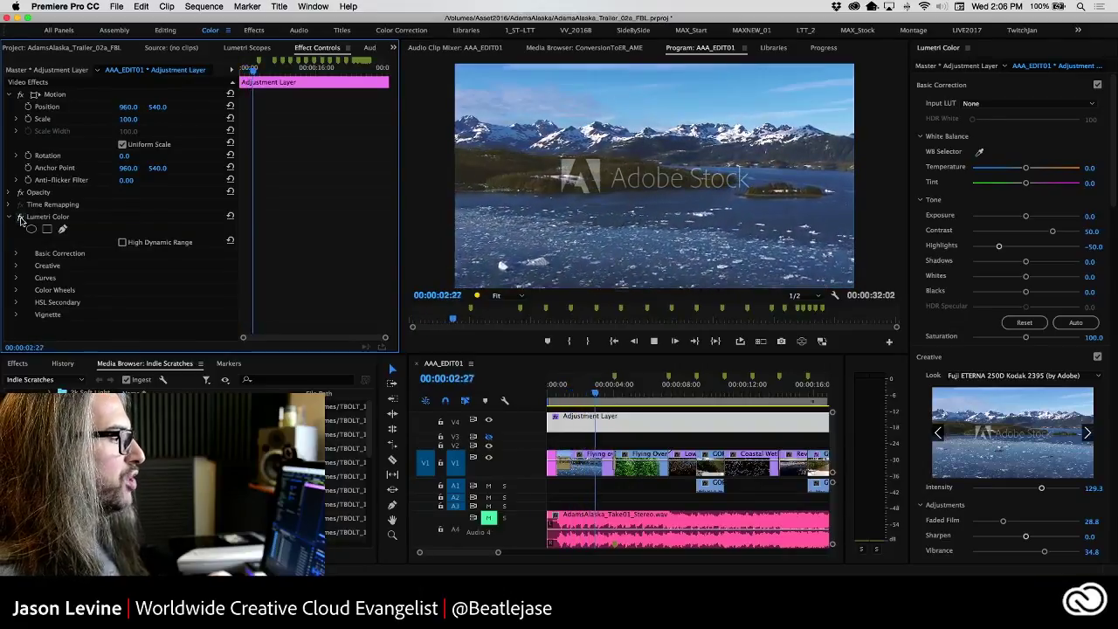
left_click(21, 219)
left_click(21, 219)
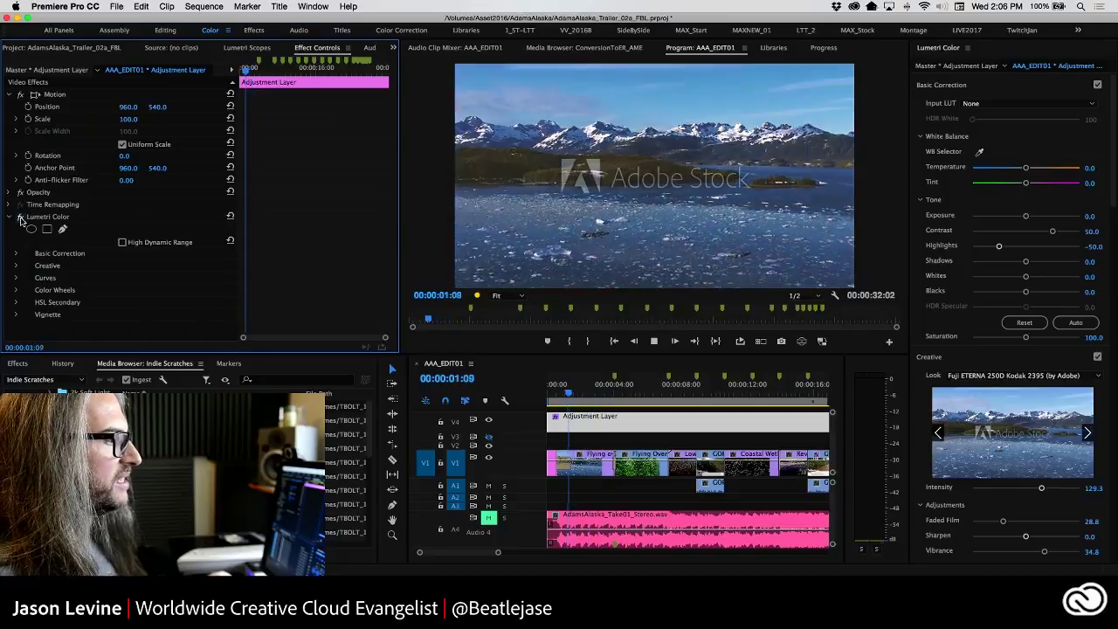
left_click(21, 219)
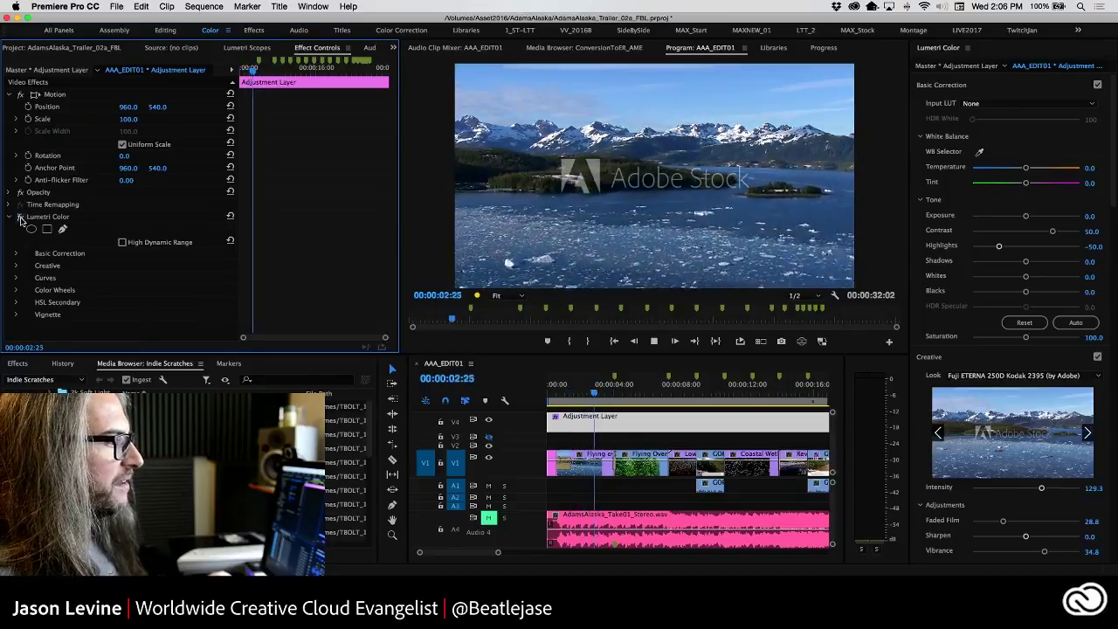
left_click(21, 219)
left_click(21, 219)
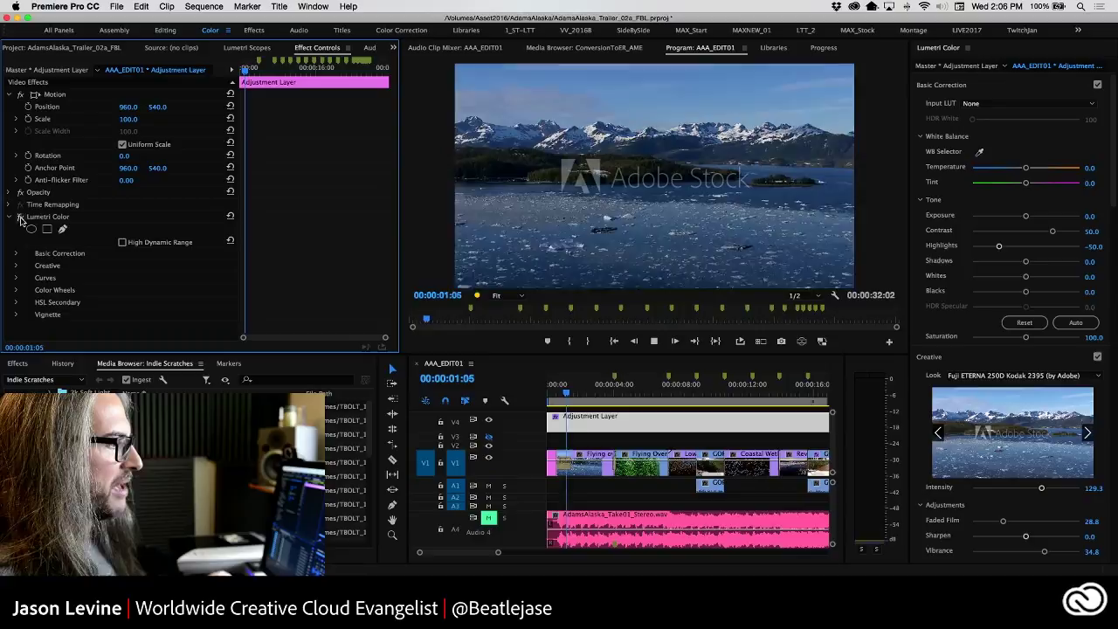
left_click(21, 218)
left_click(21, 219)
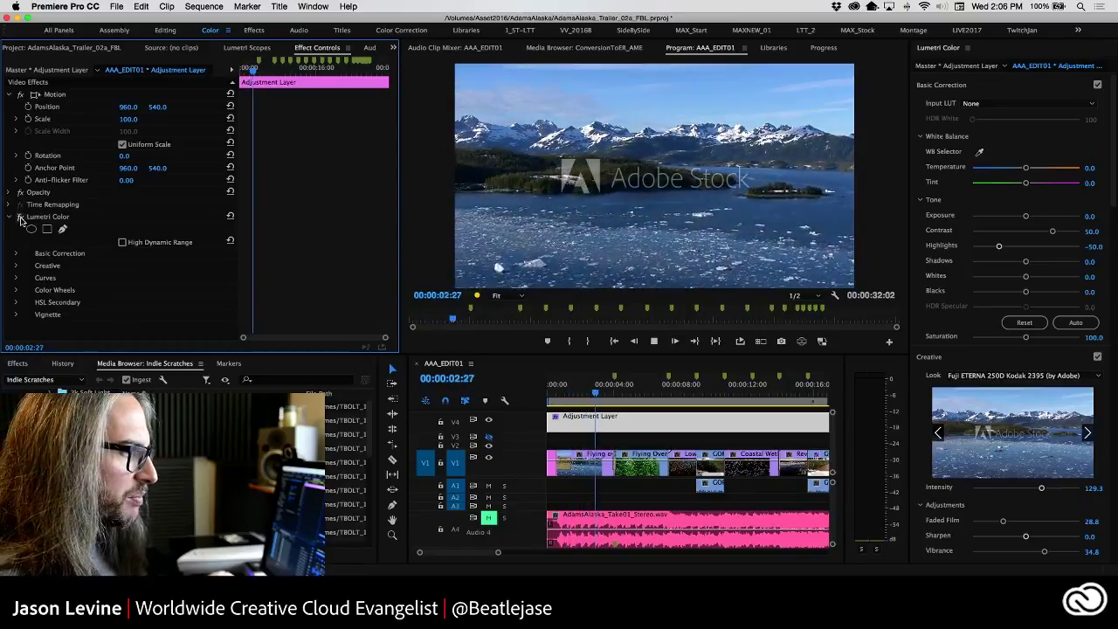
left_click(21, 219)
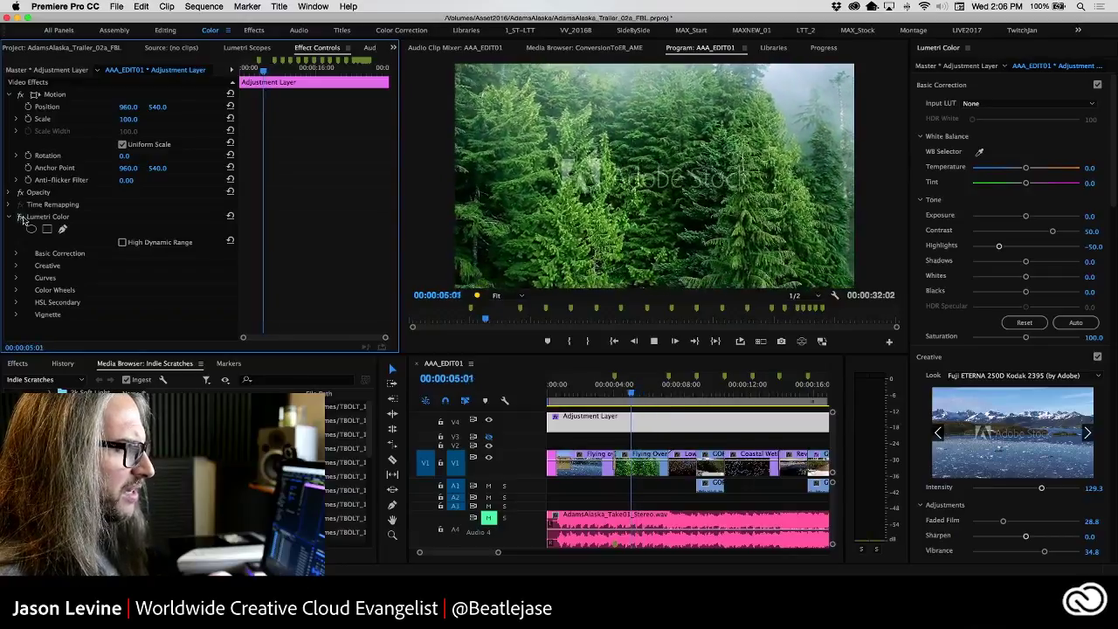
key("space")
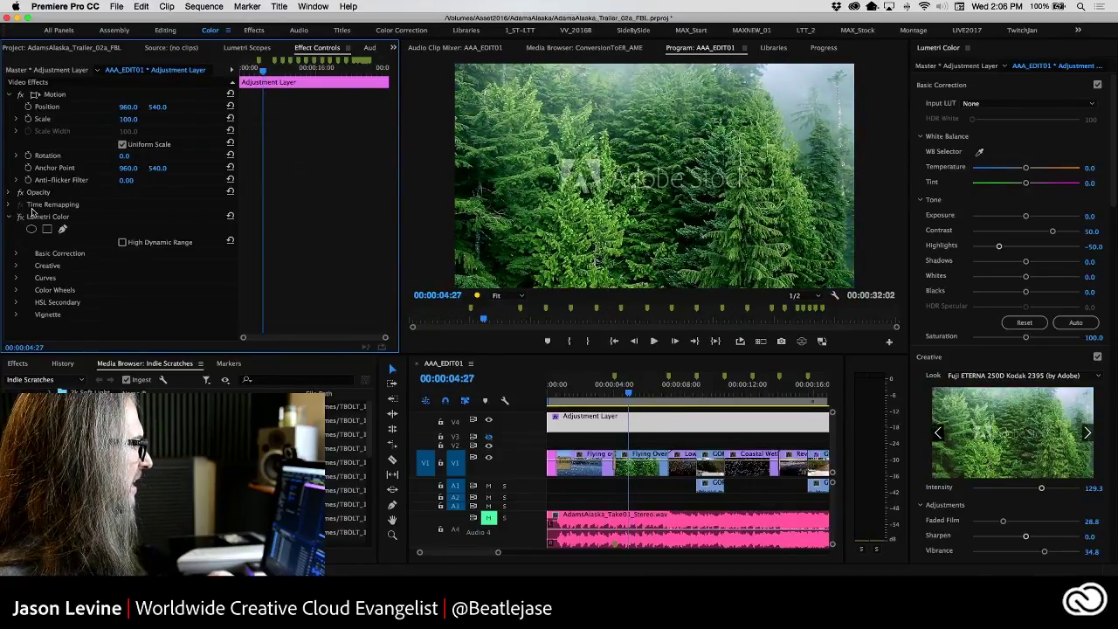
key("space")
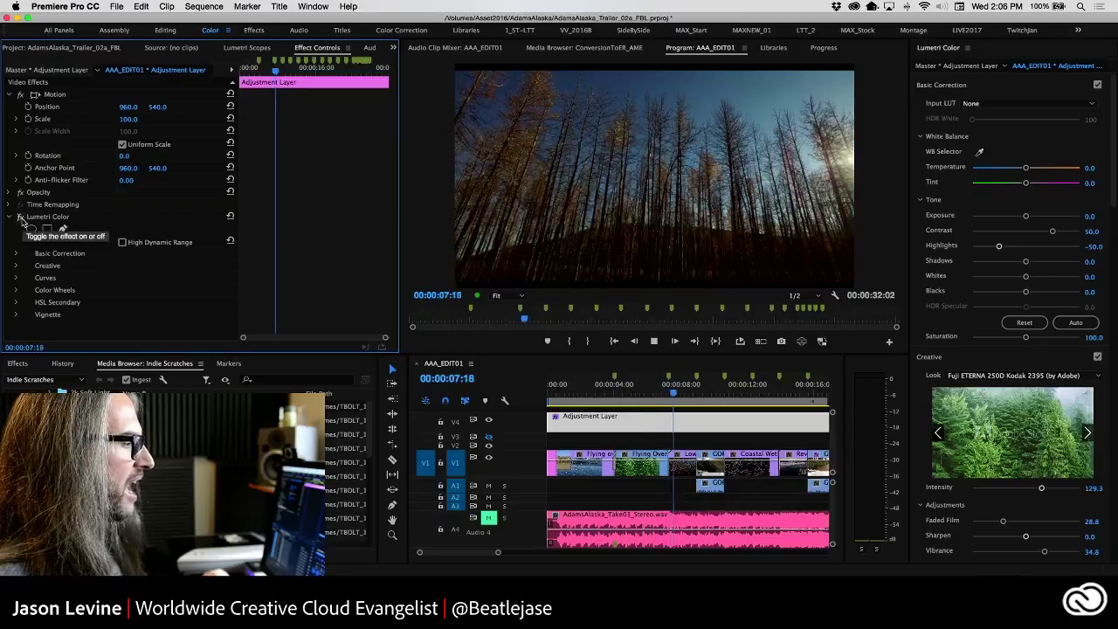
key("space")
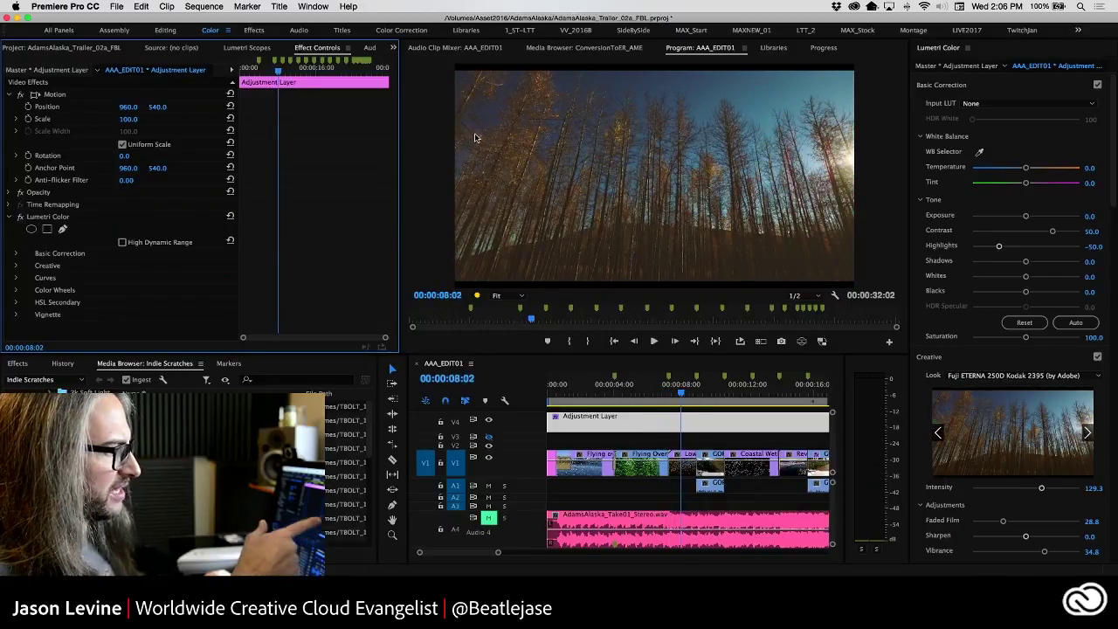
key("grave")
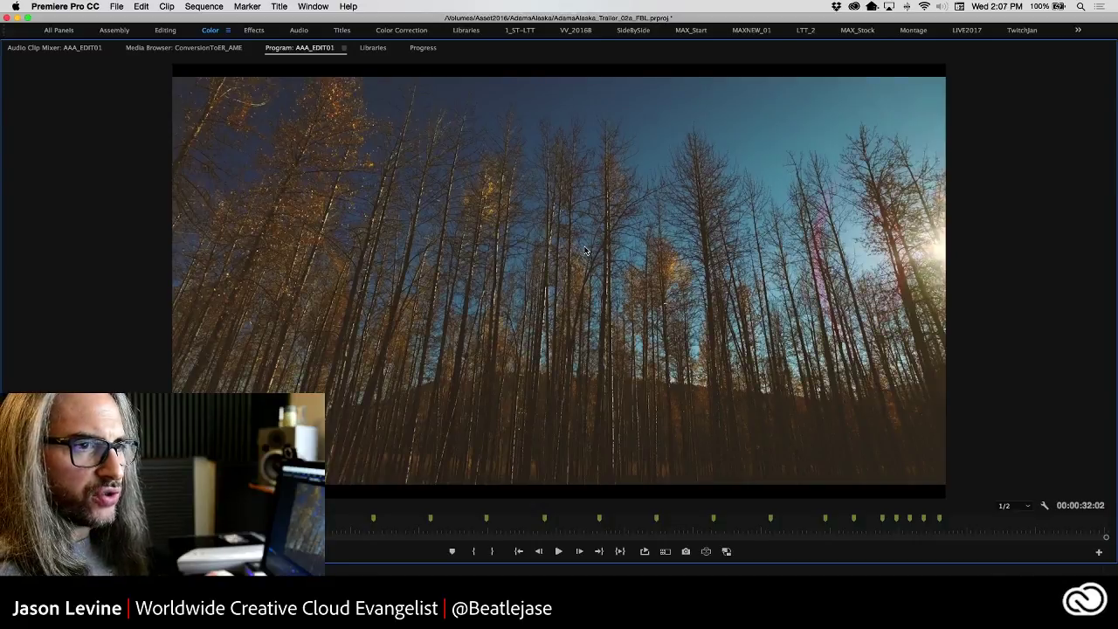
key("grave")
left_click(21, 217)
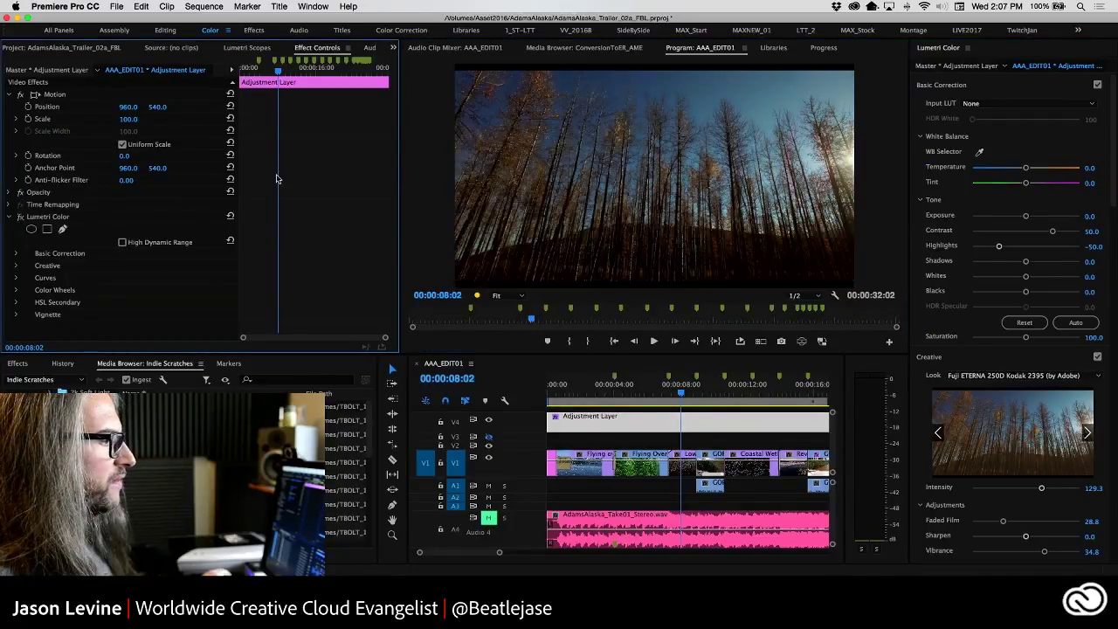
key("grave")
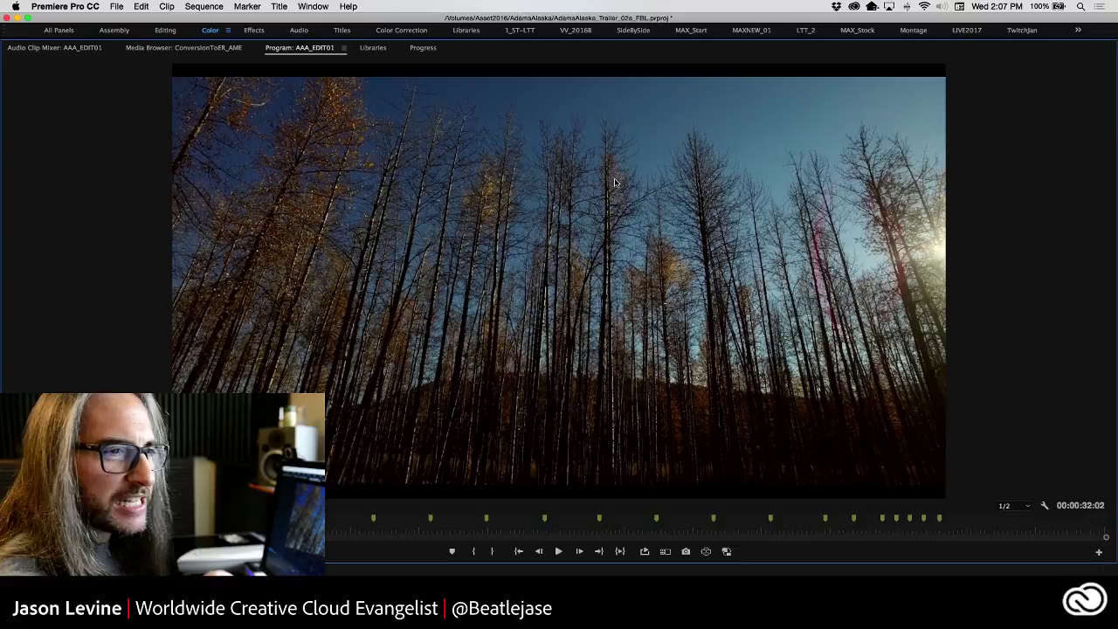
key("grave")
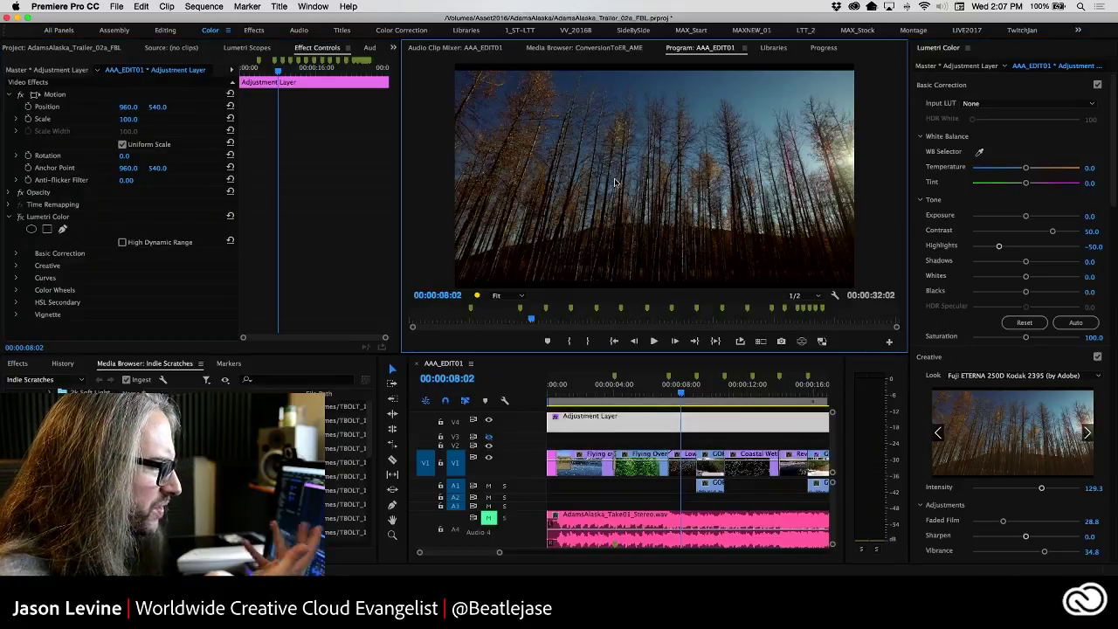
left_click(20, 217)
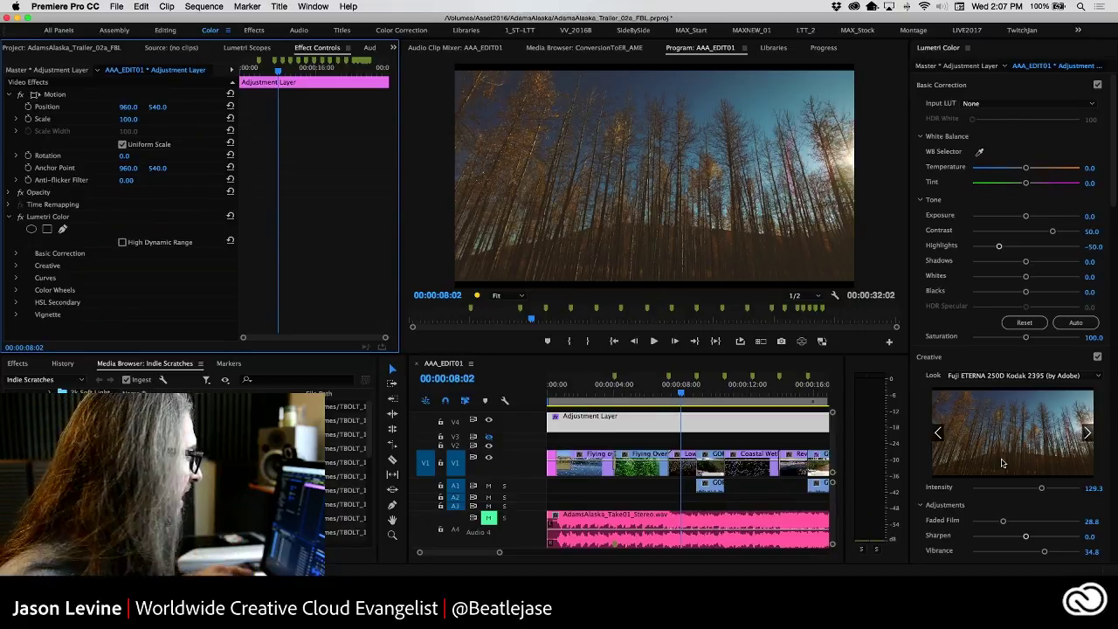
- Return to the Editing workspace layout
left_click(163, 30)
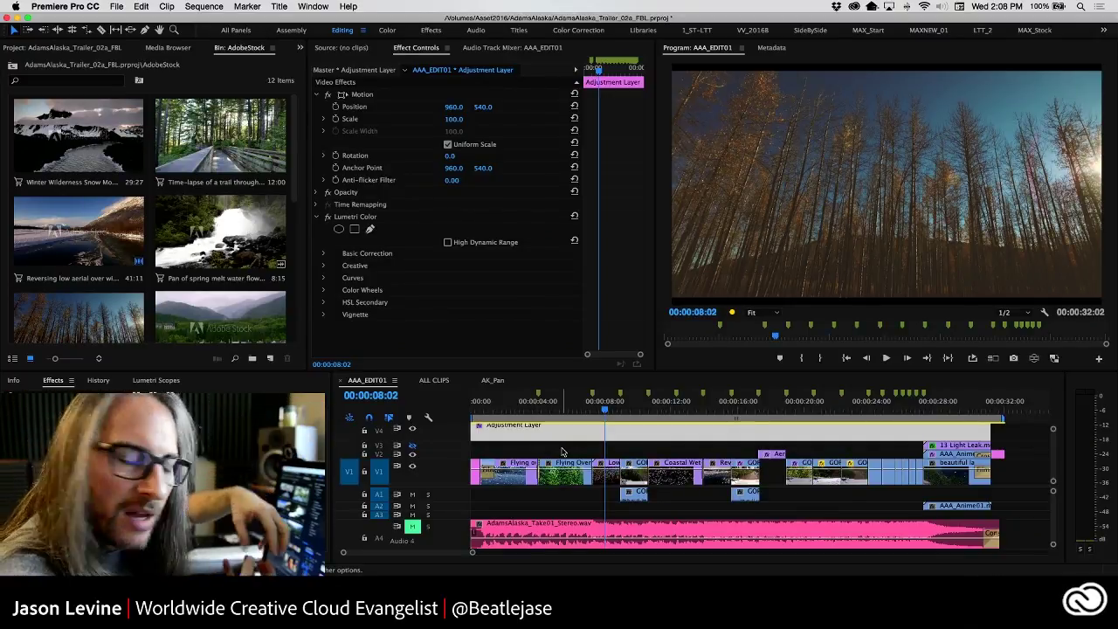
- Open AK_Pan and drop the Adjustment Layer onto V2 above GOPR0034.MP4
left_click(492, 380)
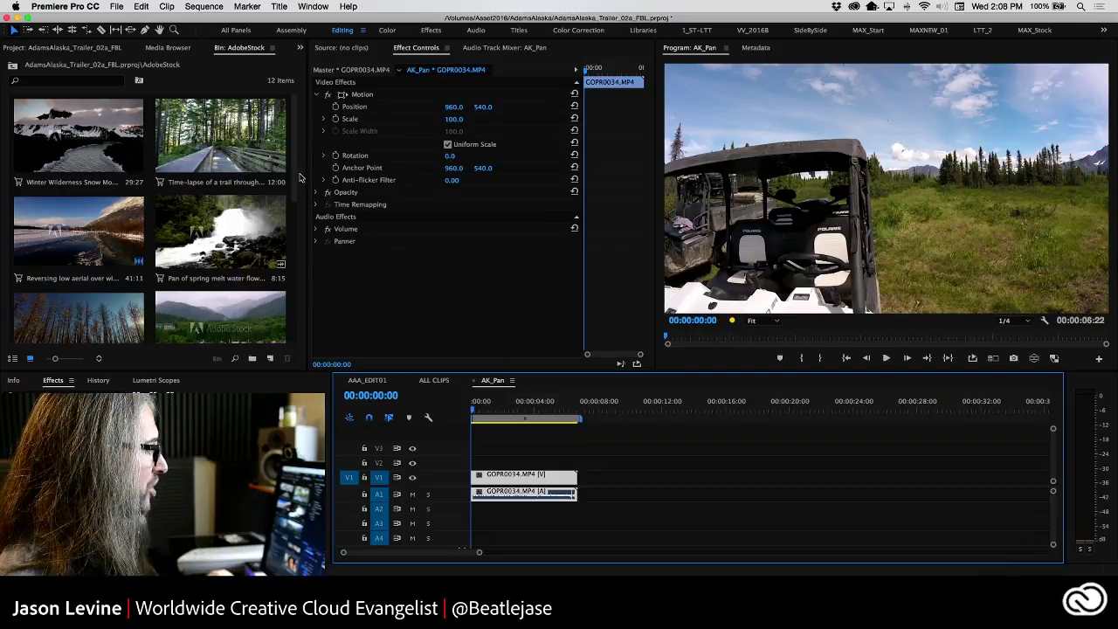
scroll(299, 177, "down", 10)
left_click(254, 290)
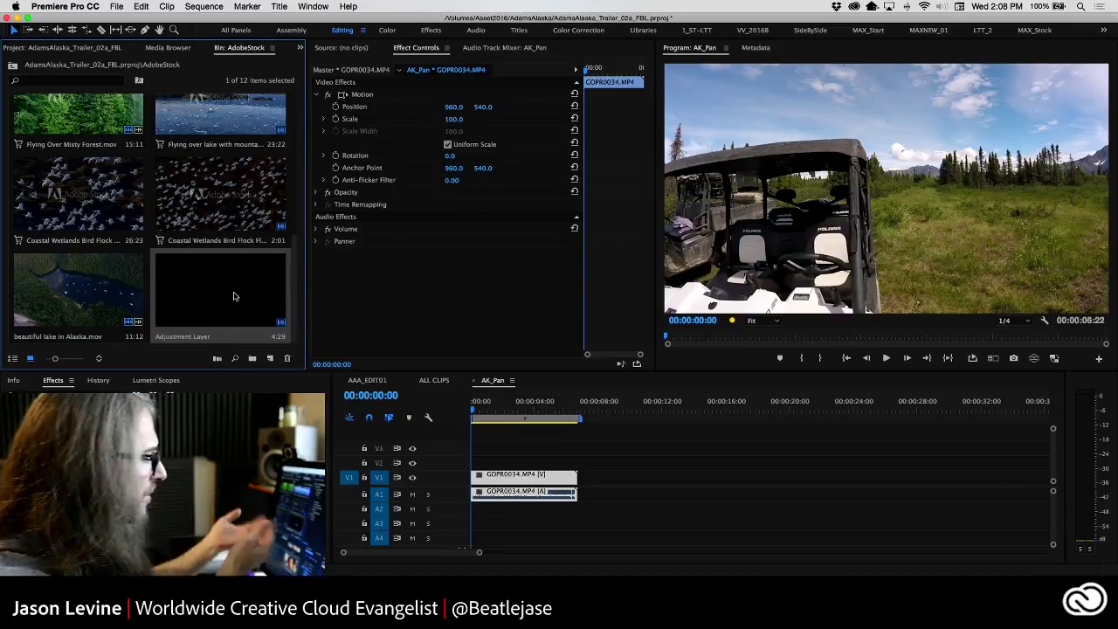
left_click_drag(233, 296, 459, 463)
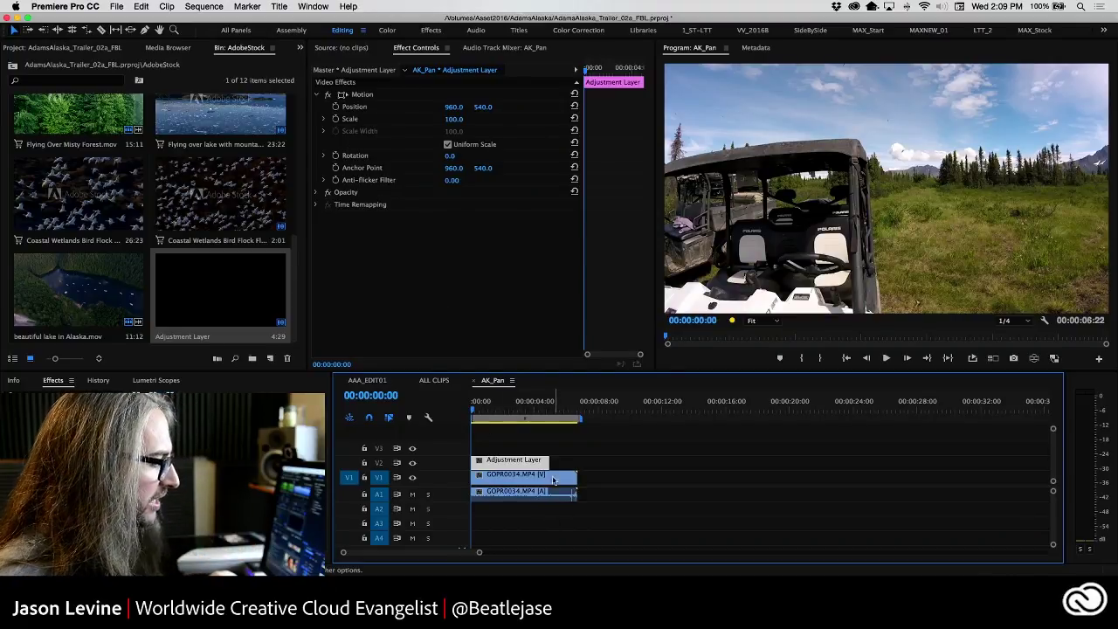
- Trim the adjustment layer's start and end to line up with the GOPR0034 clip
left_click_drag(549, 460, 576, 461)
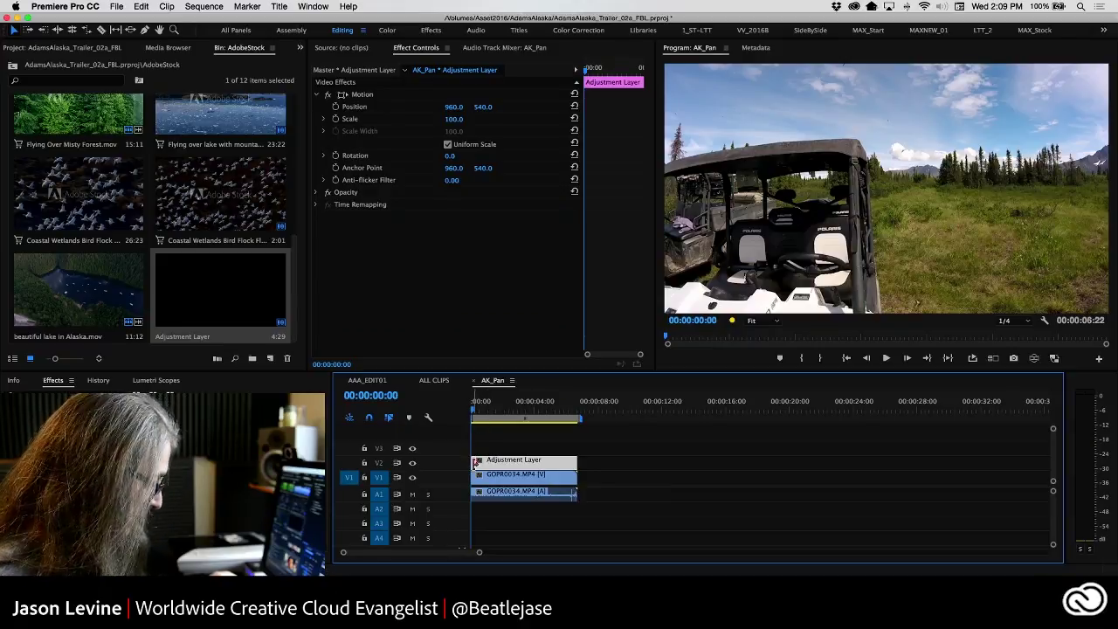
left_click_drag(476, 463, 503, 462)
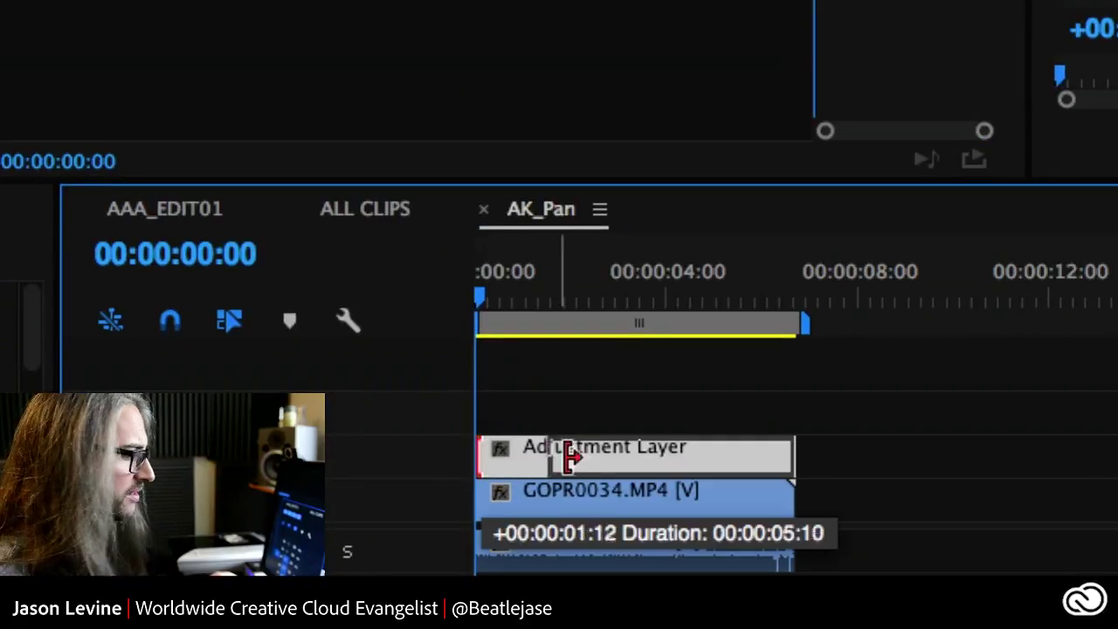
left_click_drag(570, 455, 573, 456)
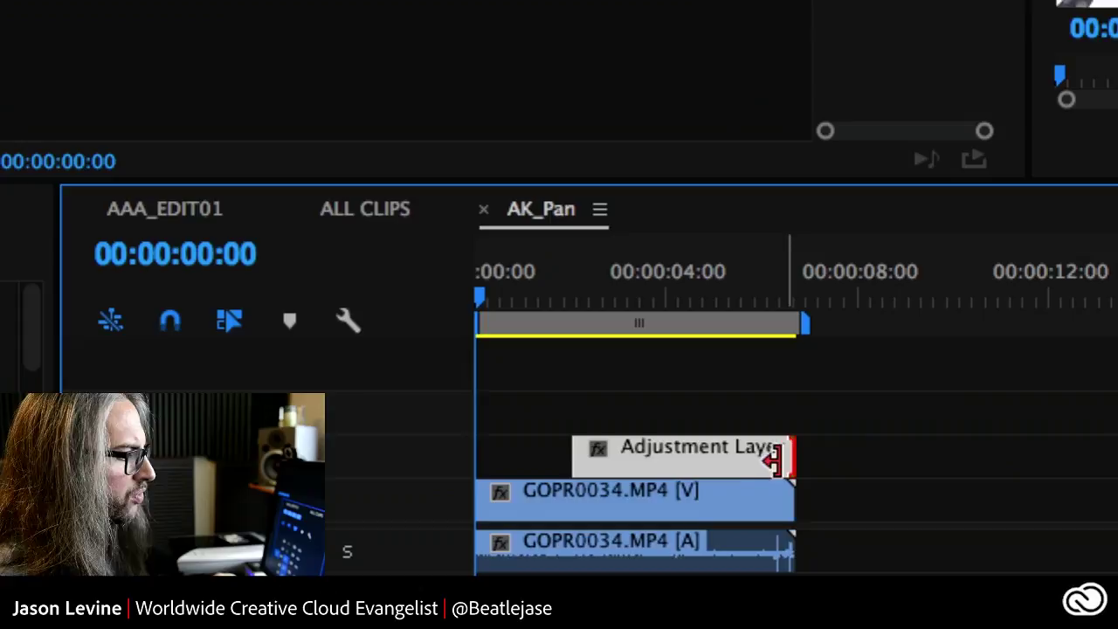
left_click_drag(773, 459, 695, 459)
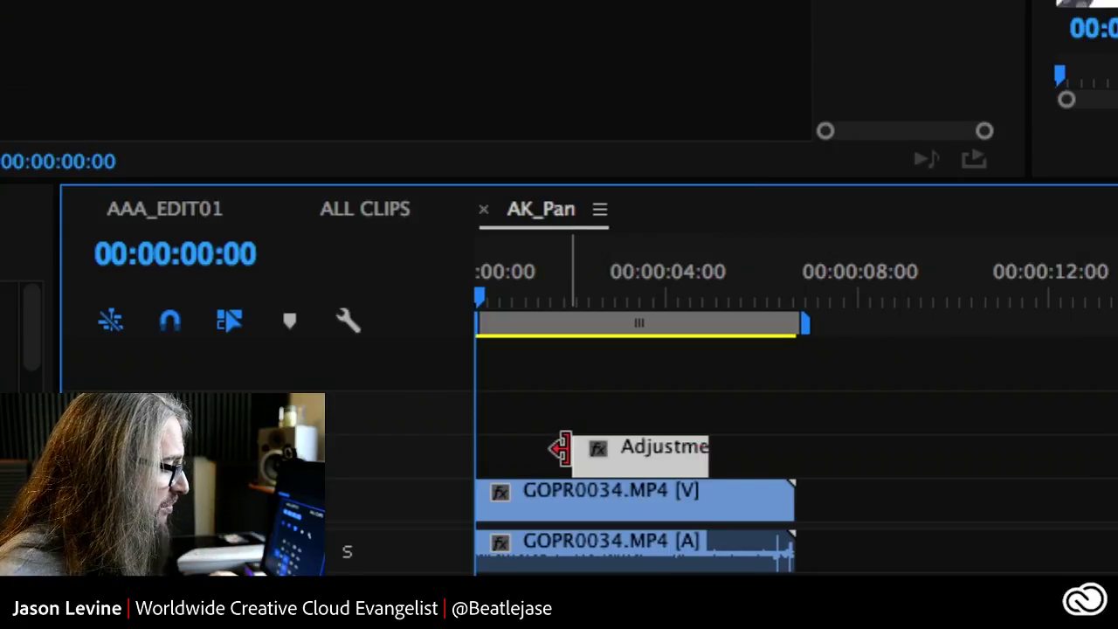
left_click_drag(564, 449, 432, 455)
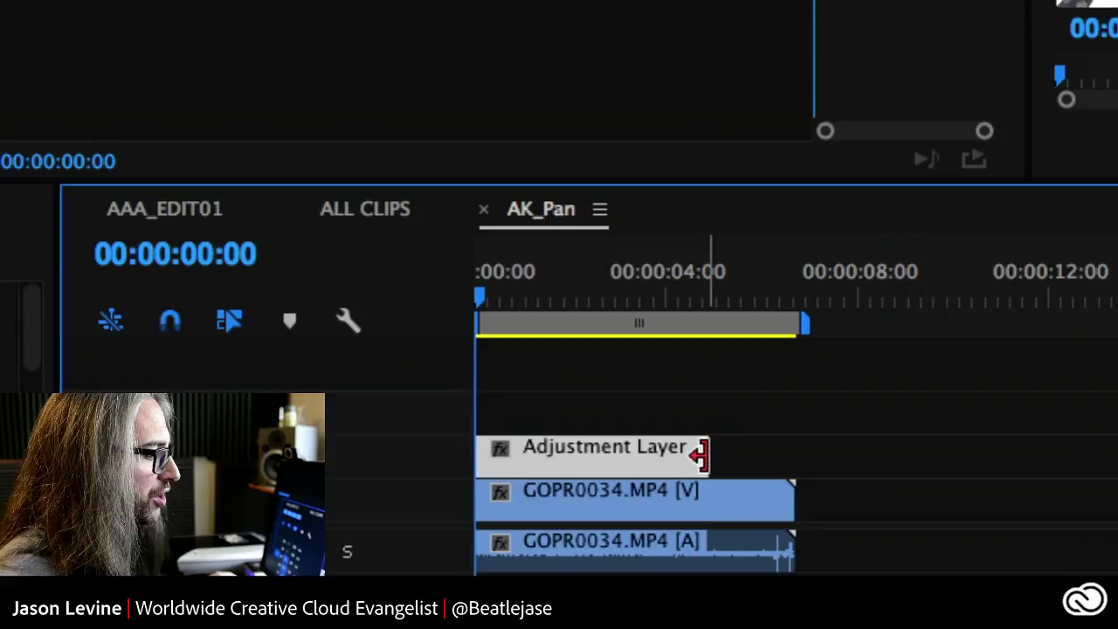
left_click_drag(704, 454, 776, 474)
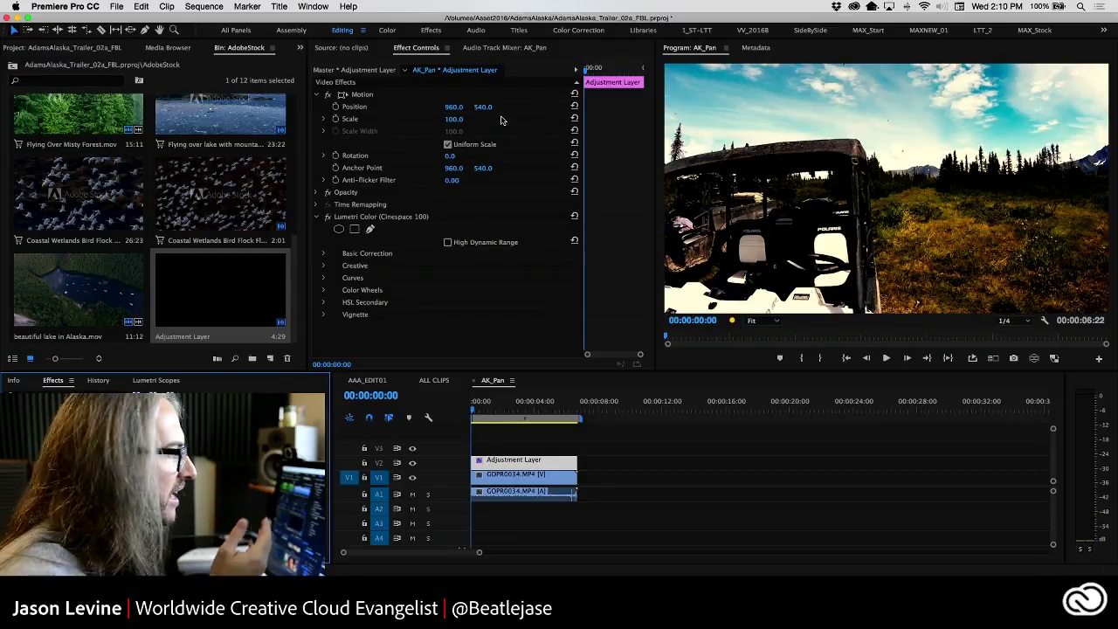
- Adjust the adjustment layer's Motion Position to slide the graded area for a split comparison
left_click_drag(482, 106, 616, 107)
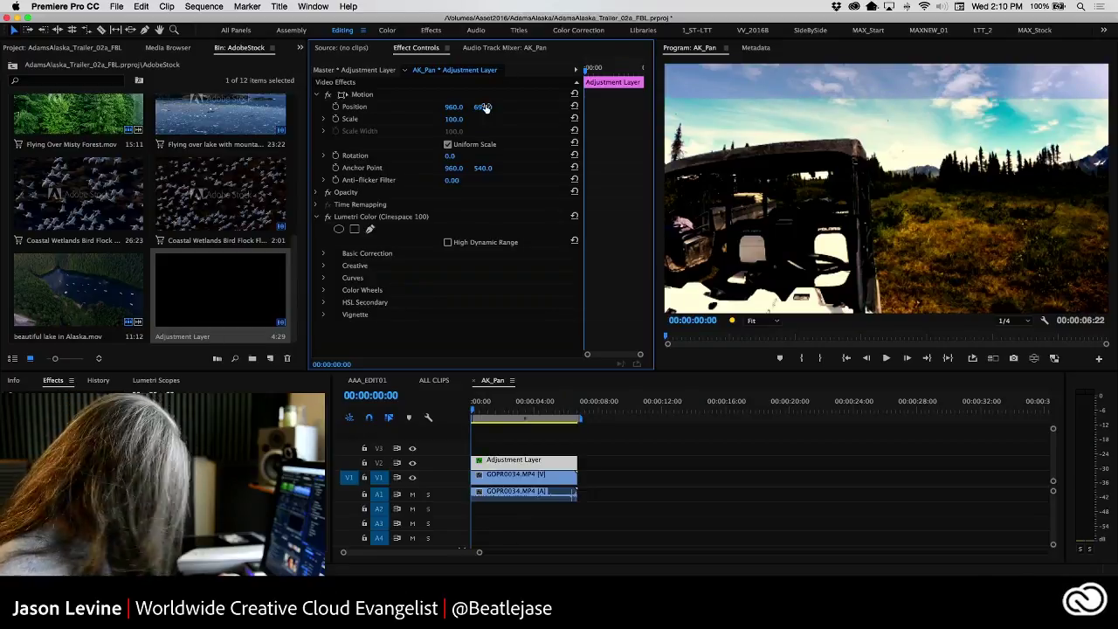
key("super+z")
left_click_drag(452, 106, 871, 105)
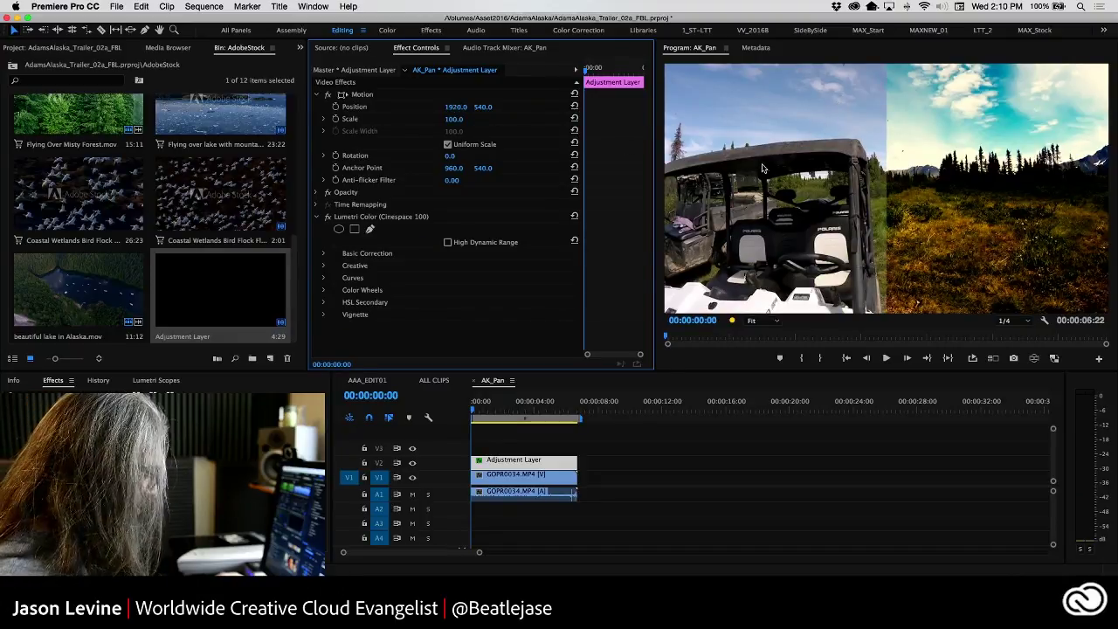
- Play and stop the AK_Pan sequence to preview the Cinespace grade
key("space")
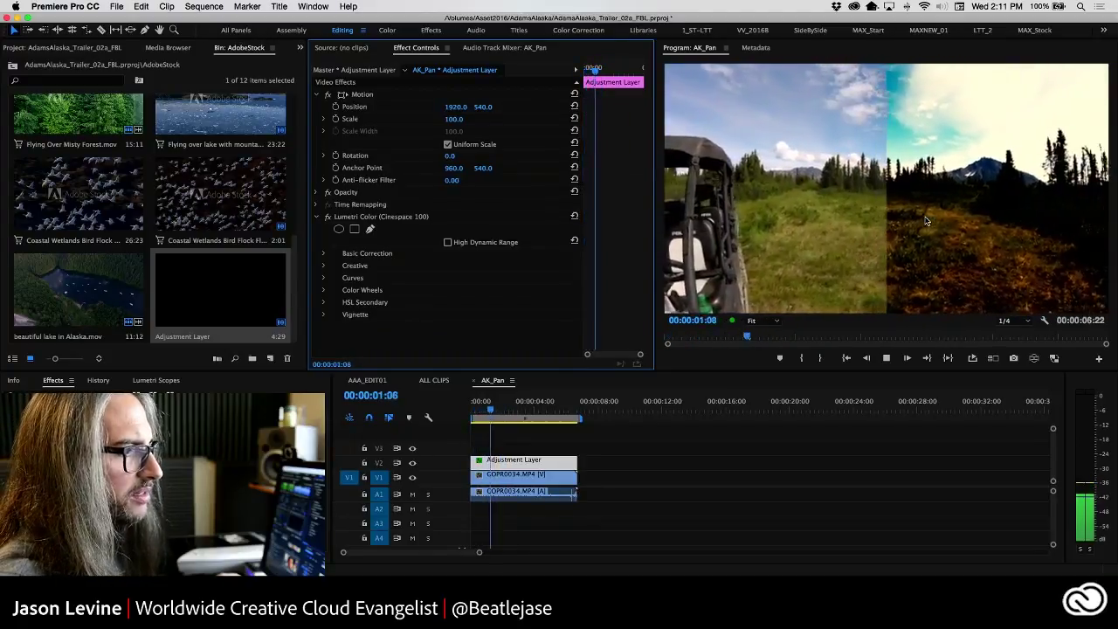
key("space")
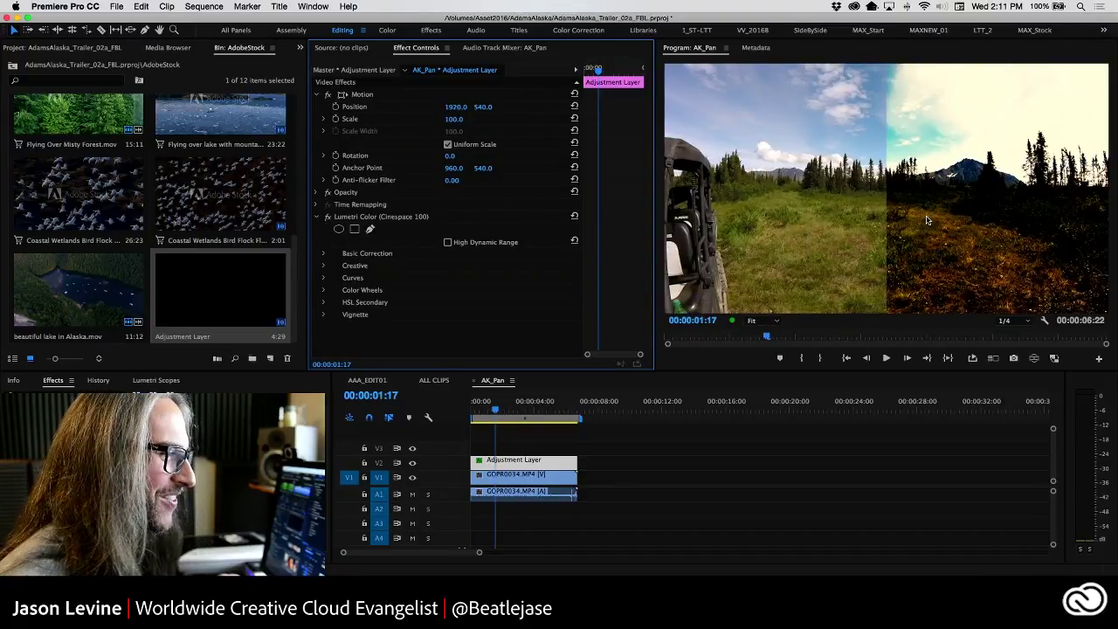
key("space")
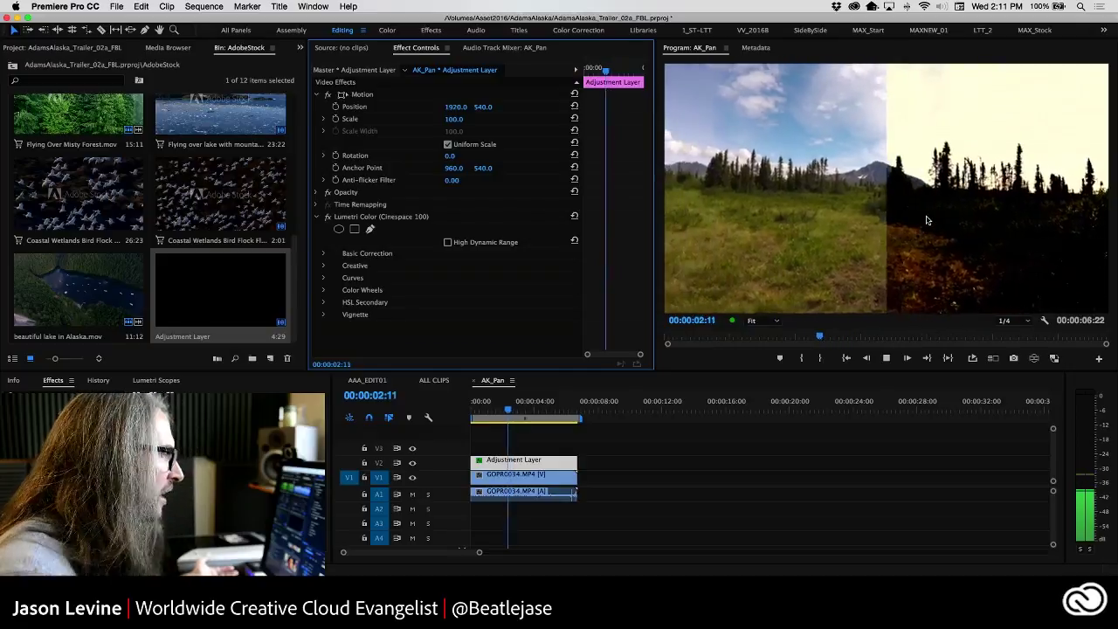
key("j")
key("k")
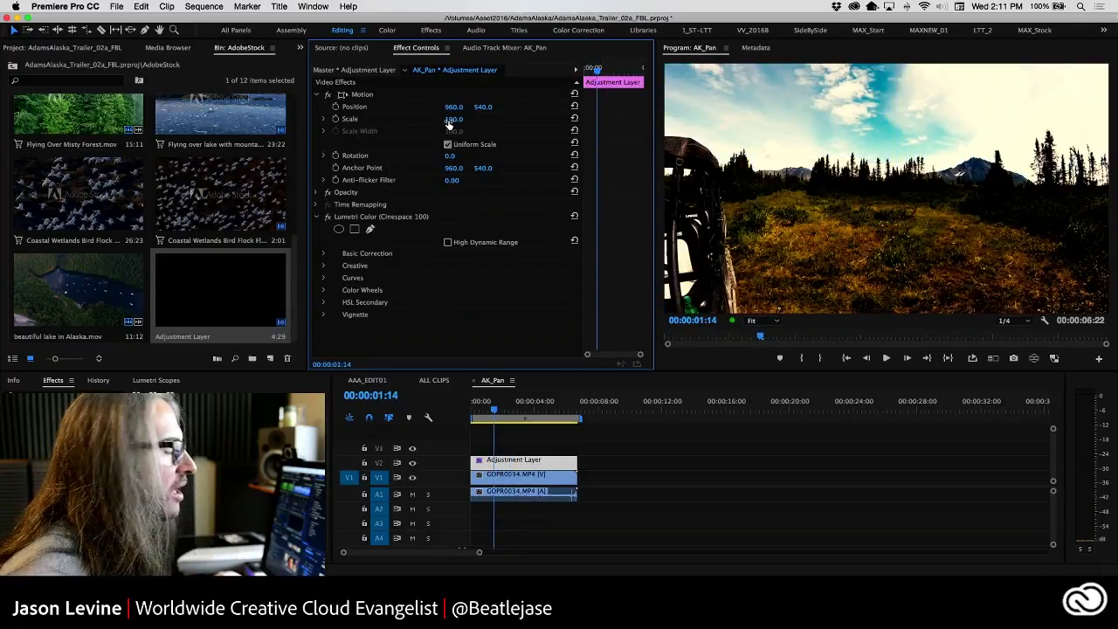
- Scale the adjustment layer to 50 and review the centred inset with J/K/L playback
left_click_drag(453, 119, 413, 119)
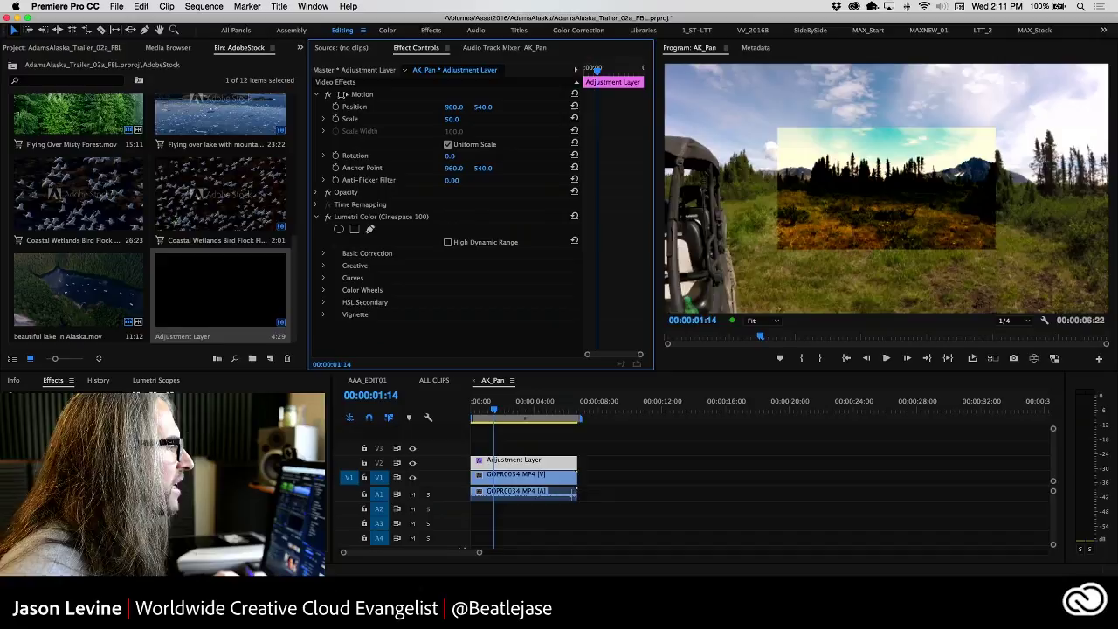
left_click_drag(413, 119, 458, 119)
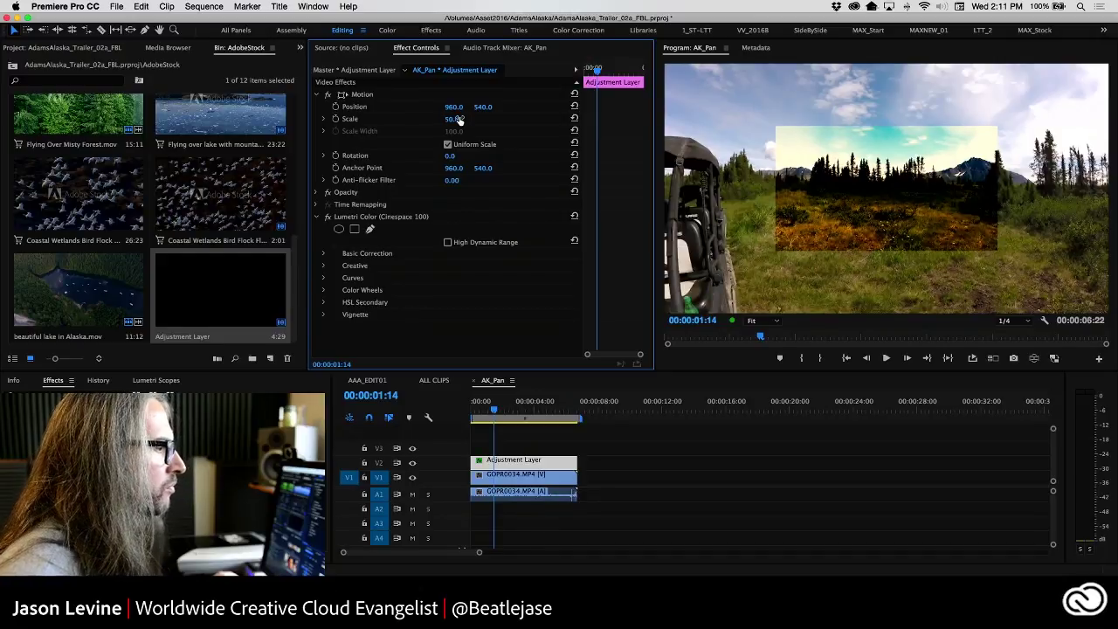
key("j")
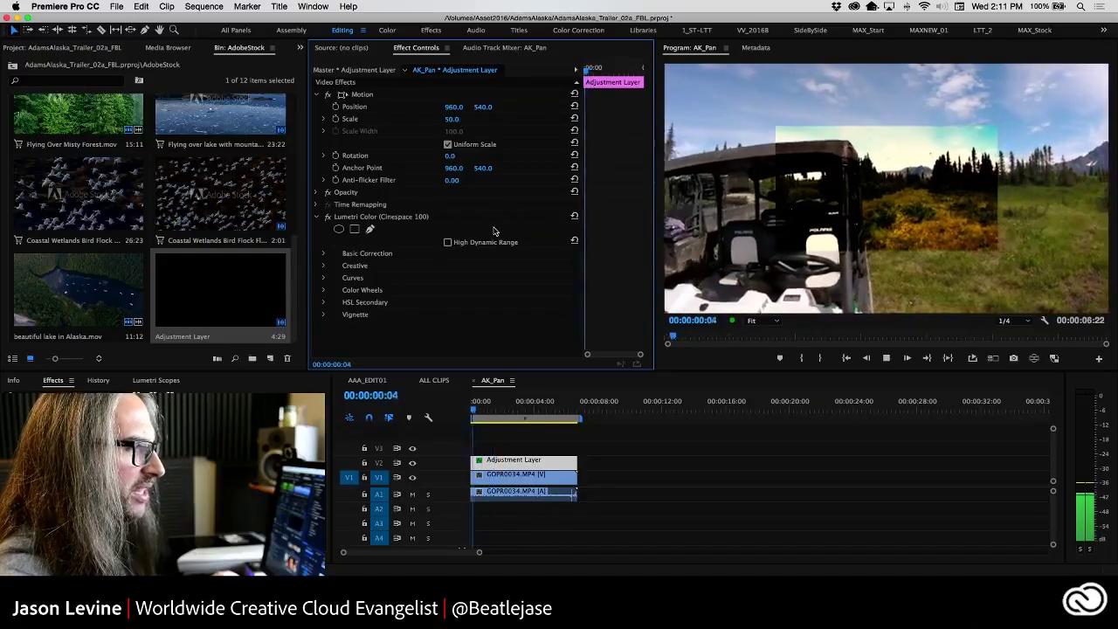
key("l")
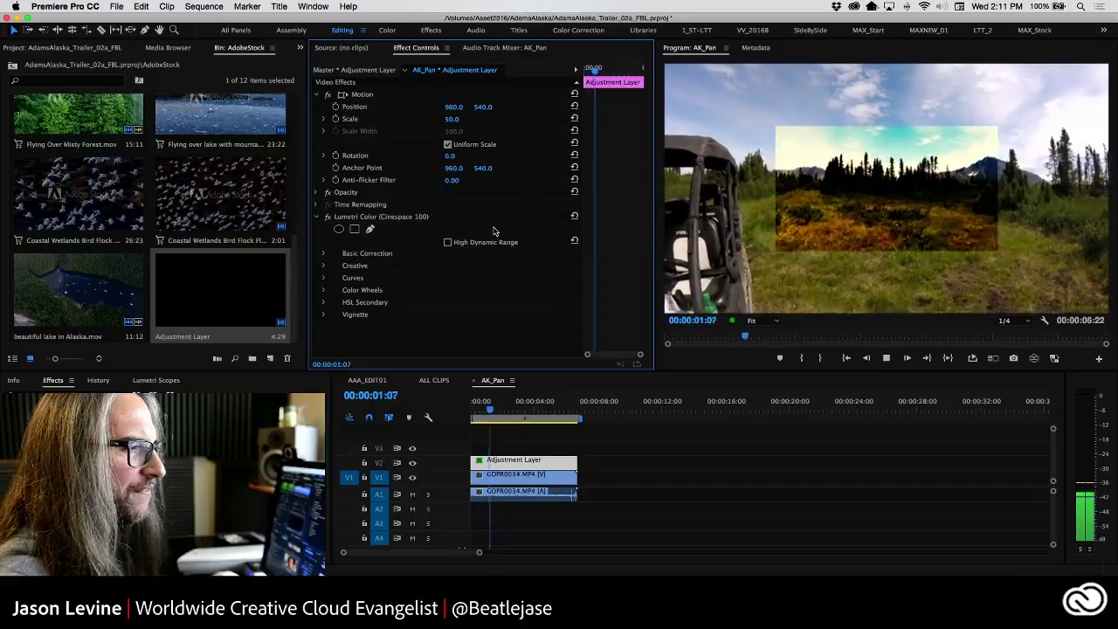
key("j")
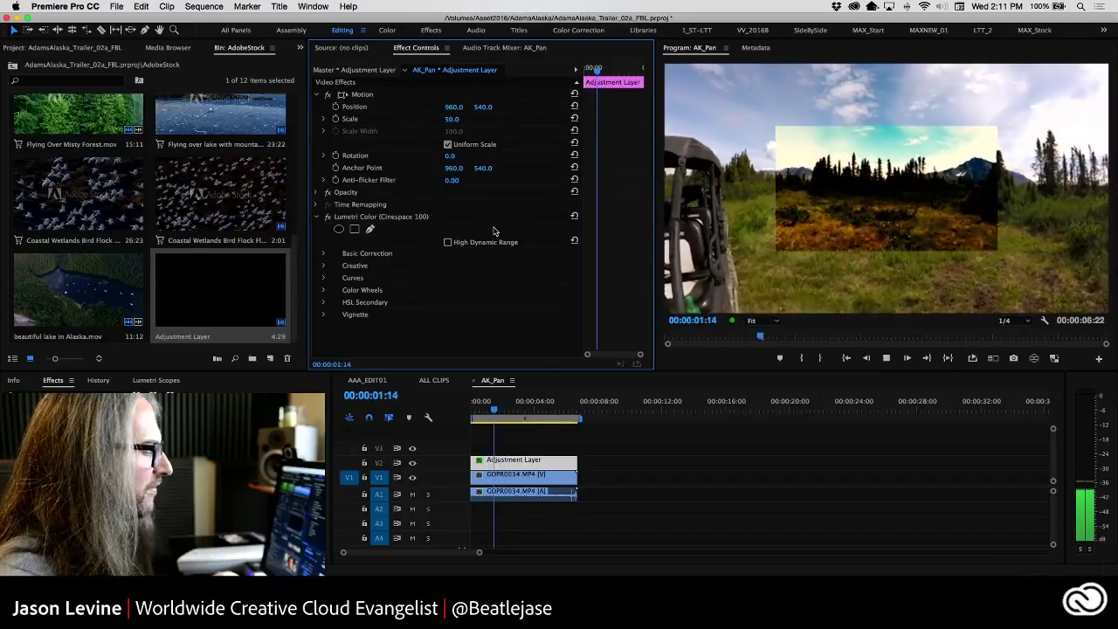
key("l")
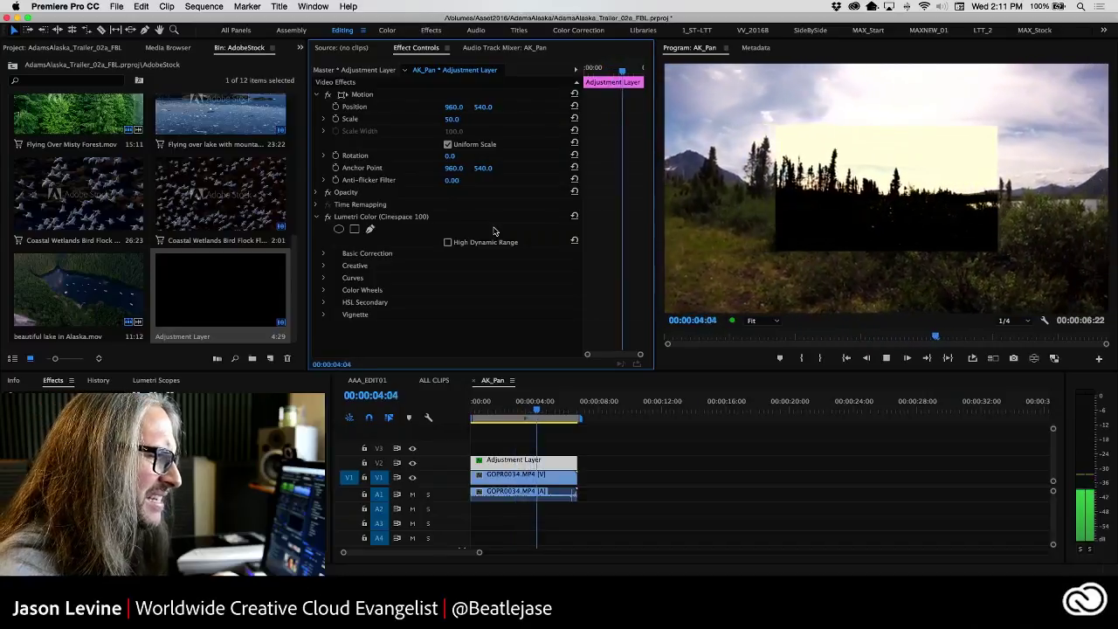
key("j")
key("k")
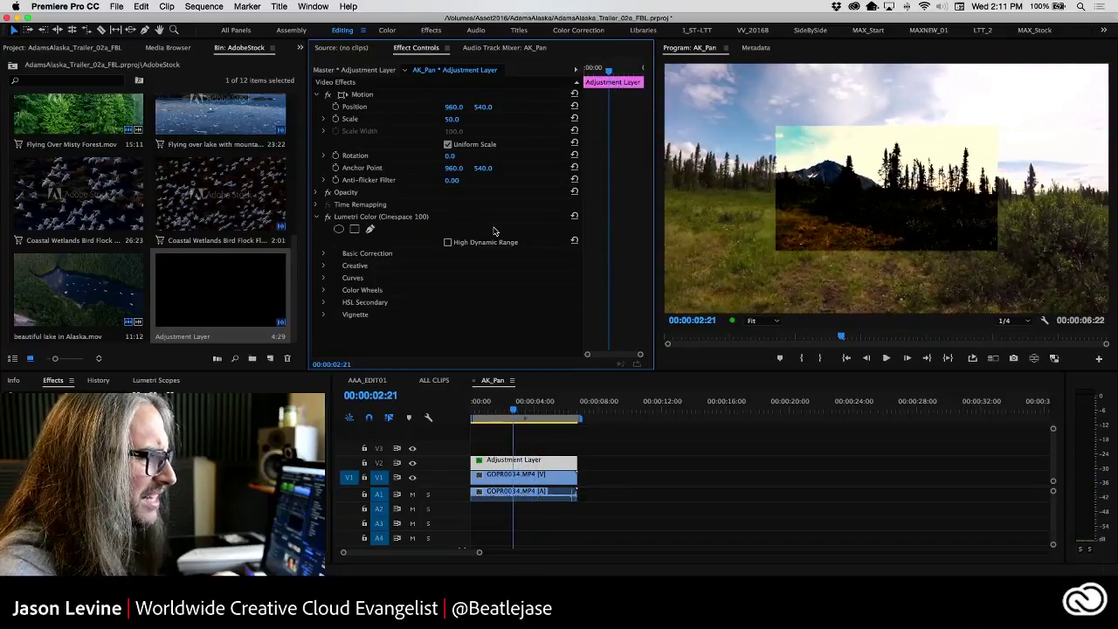
- Raise the grade's Lumetri Basic Correction Shadows to 50 and Highlights to 4, then play it back
left_click(324, 253)
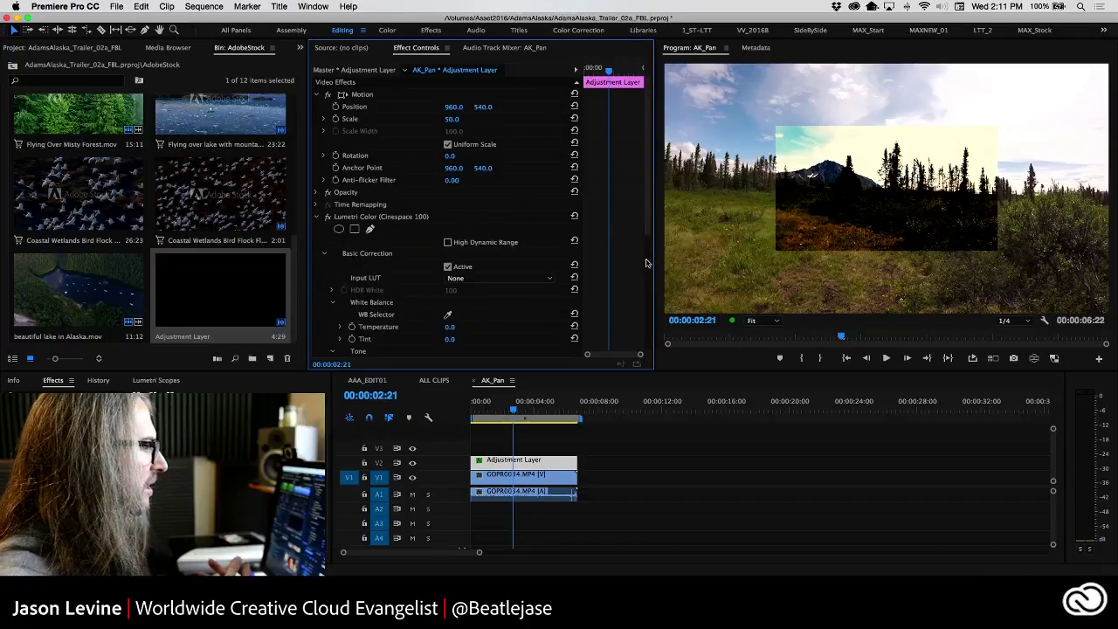
scroll(649, 286, "down", 5)
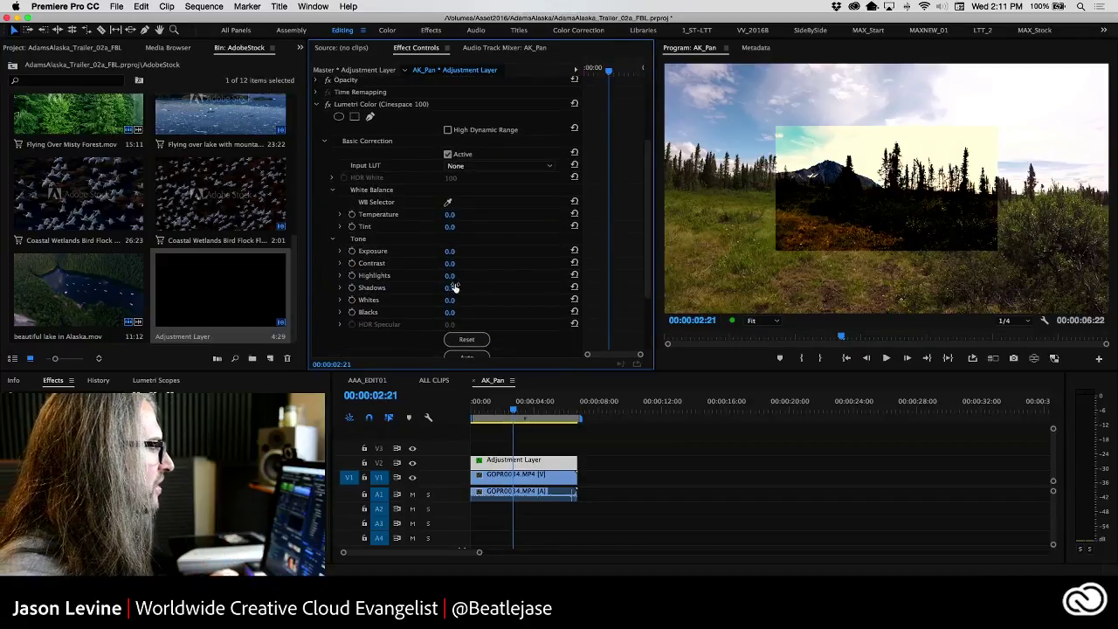
left_click_drag(449, 288, 475, 287)
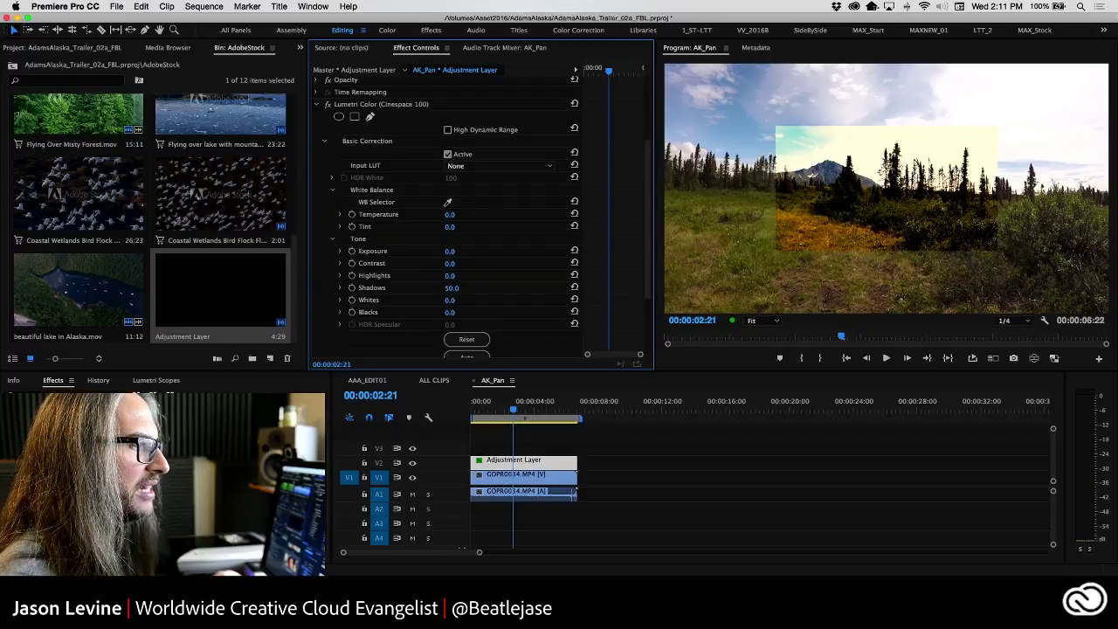
left_click_drag(449, 275, 472, 275)
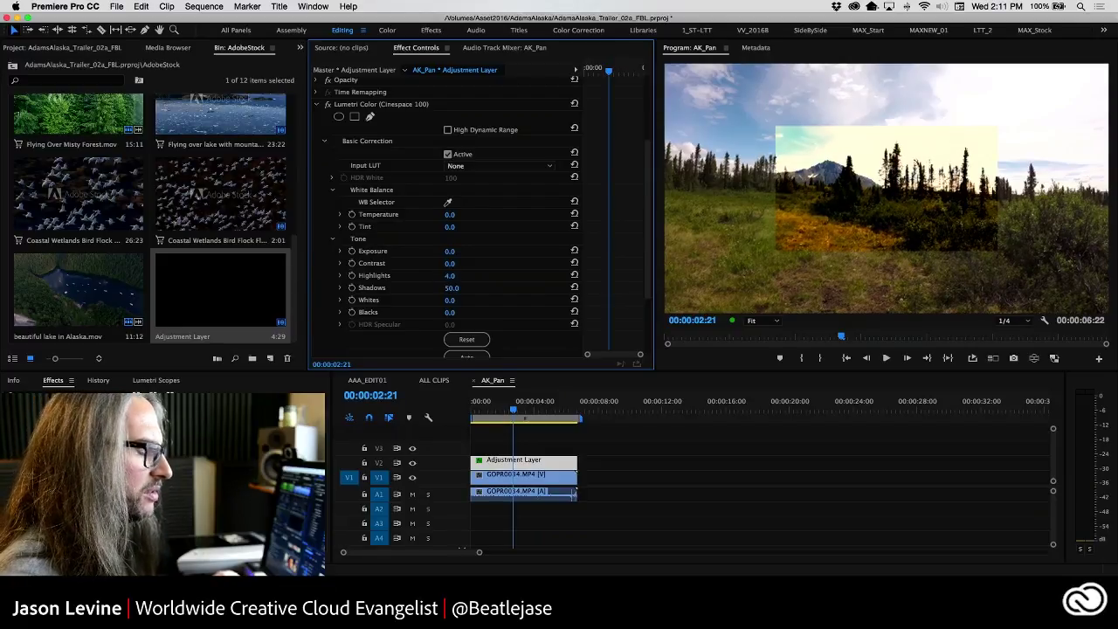
key("Home")
key("space")
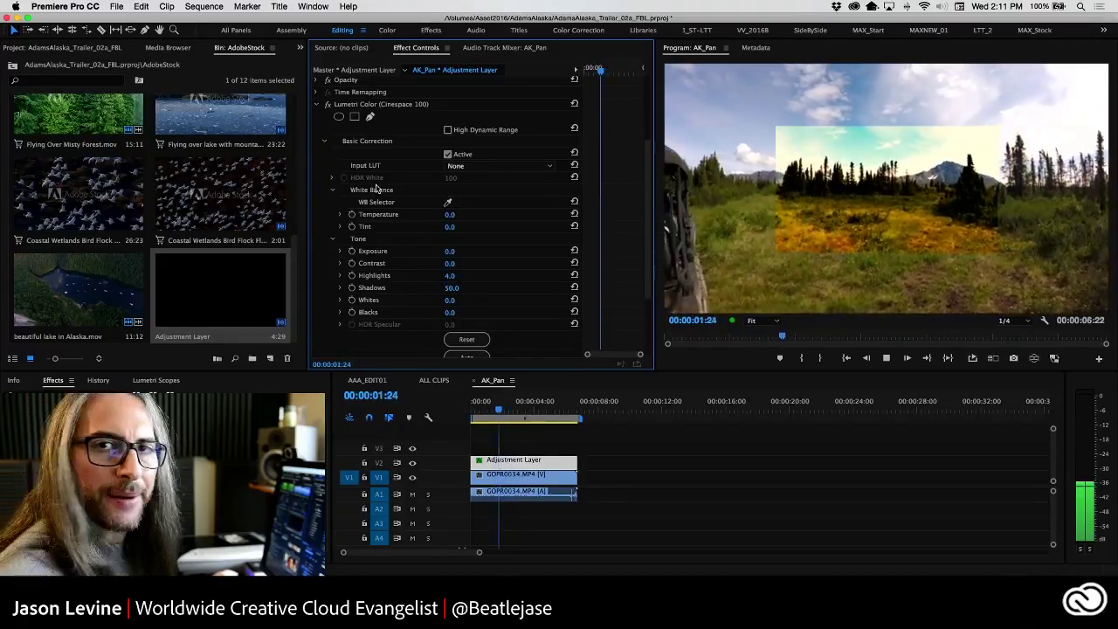
key("space")
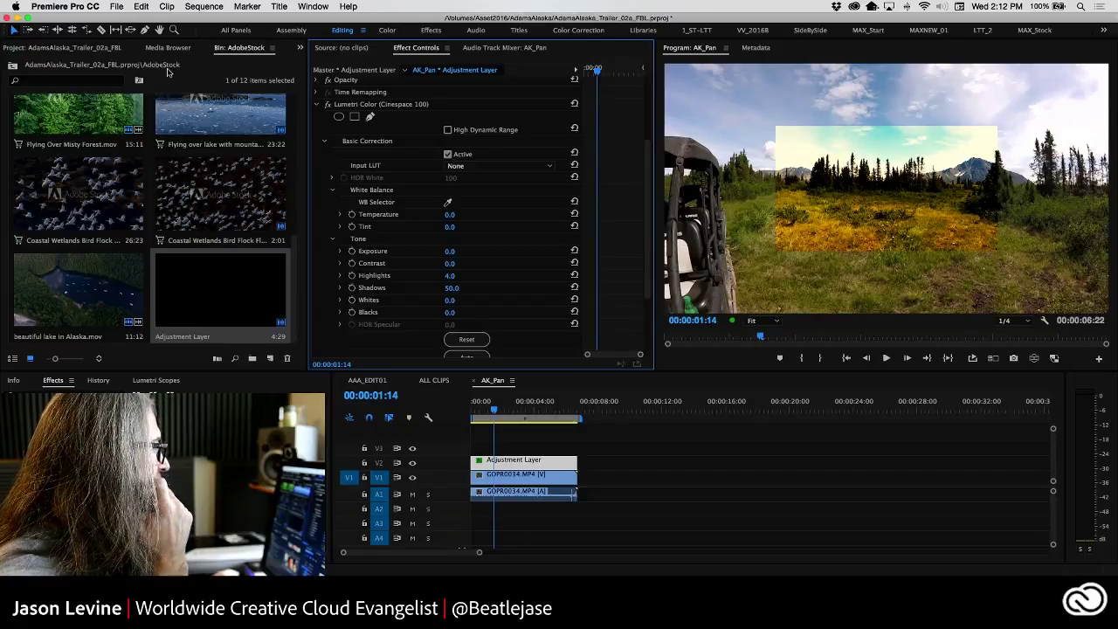
- Drag the AK_Pan sequence onto track V3 of AAA_EDIT01 near eight seconds
left_click(94, 49)
left_click(366, 381)
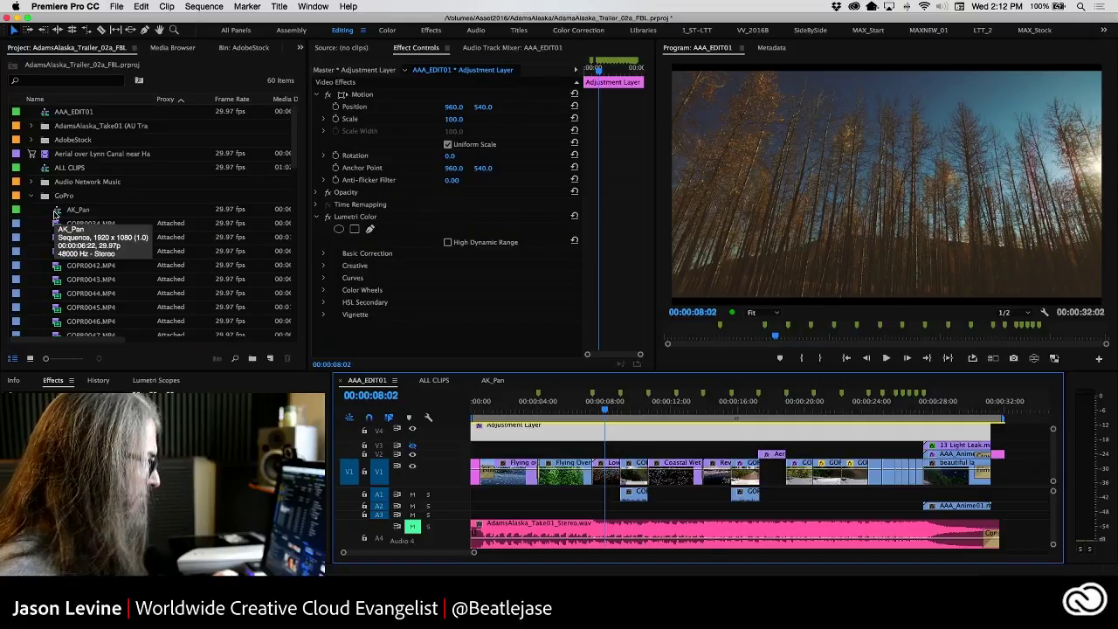
left_click(55, 214)
left_click_drag(55, 212, 599, 448)
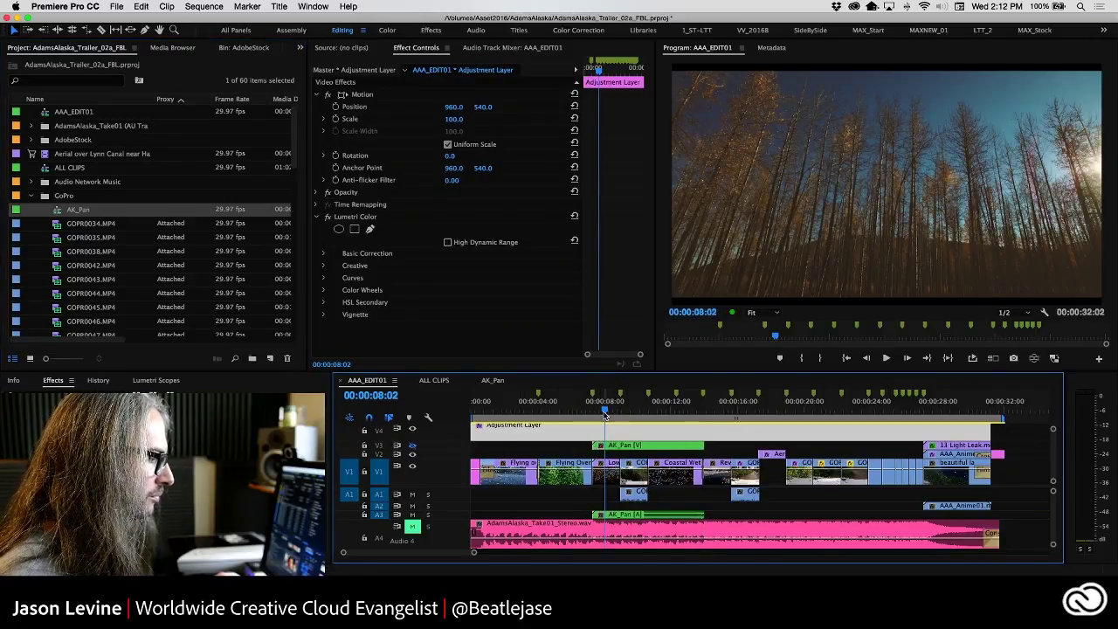
- Make V3 visible and play AK_Pan, toggling the V4 adjustment layer to compare
left_click(615, 408)
left_click(412, 447)
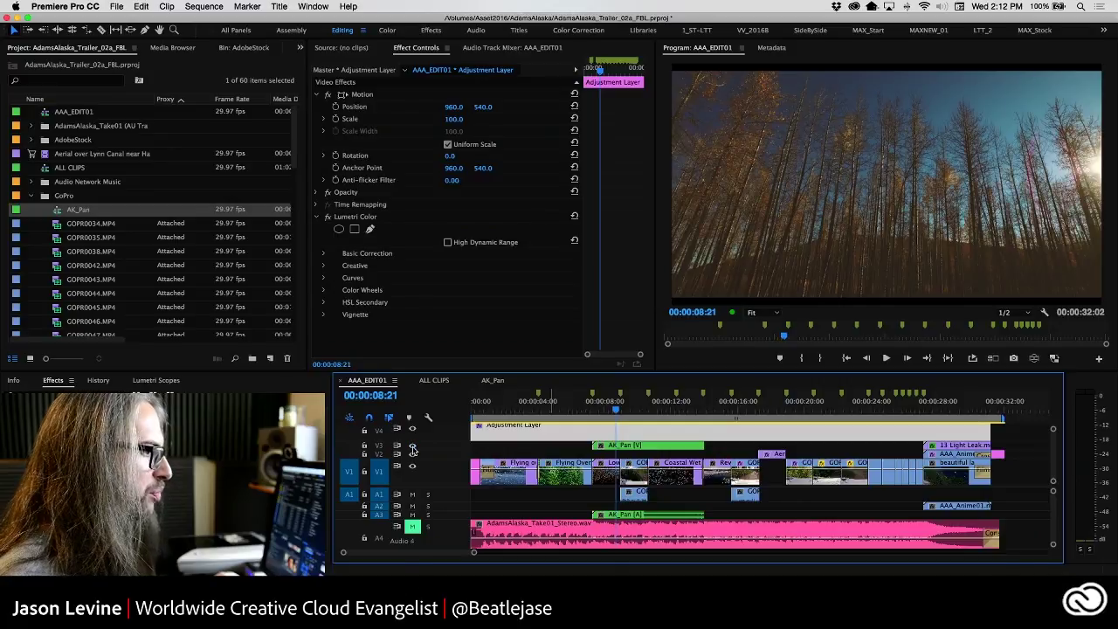
key("space")
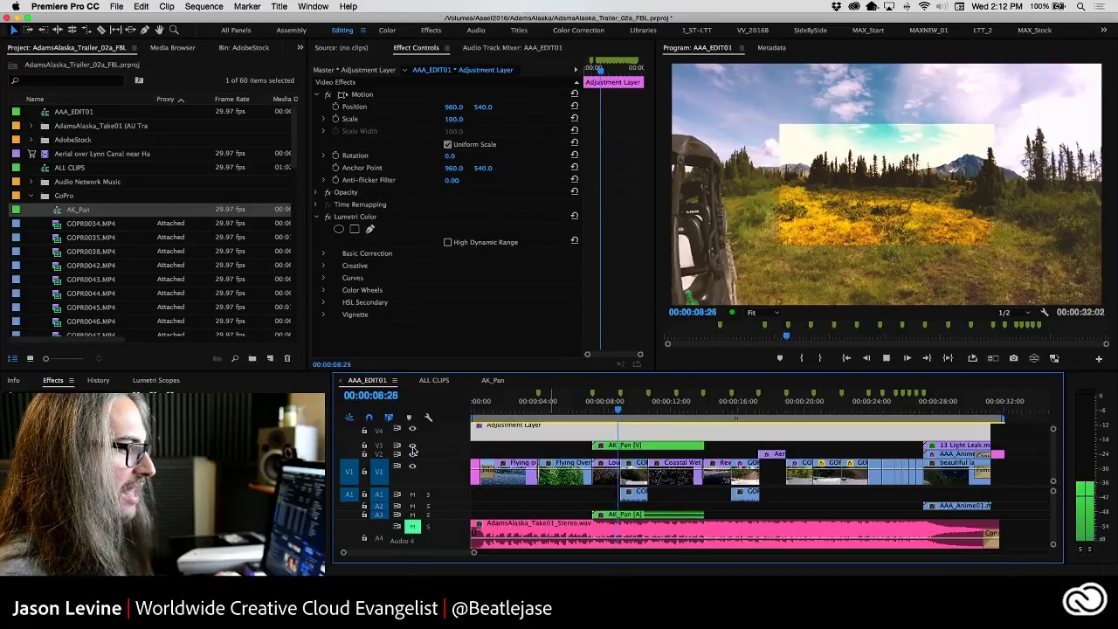
left_click(612, 407)
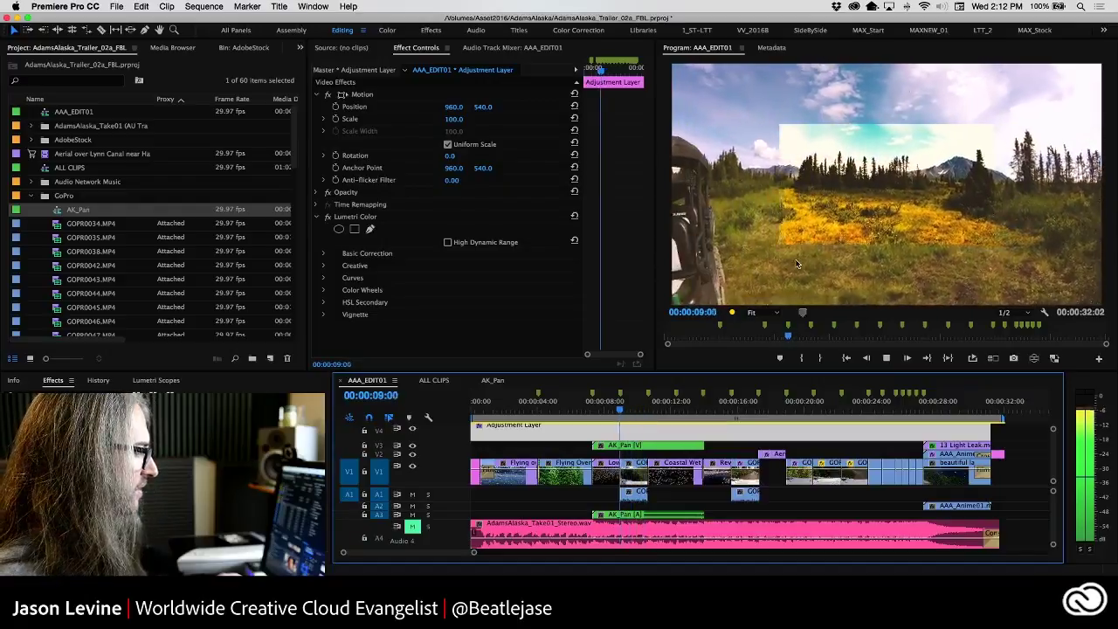
key("space")
key("Up")
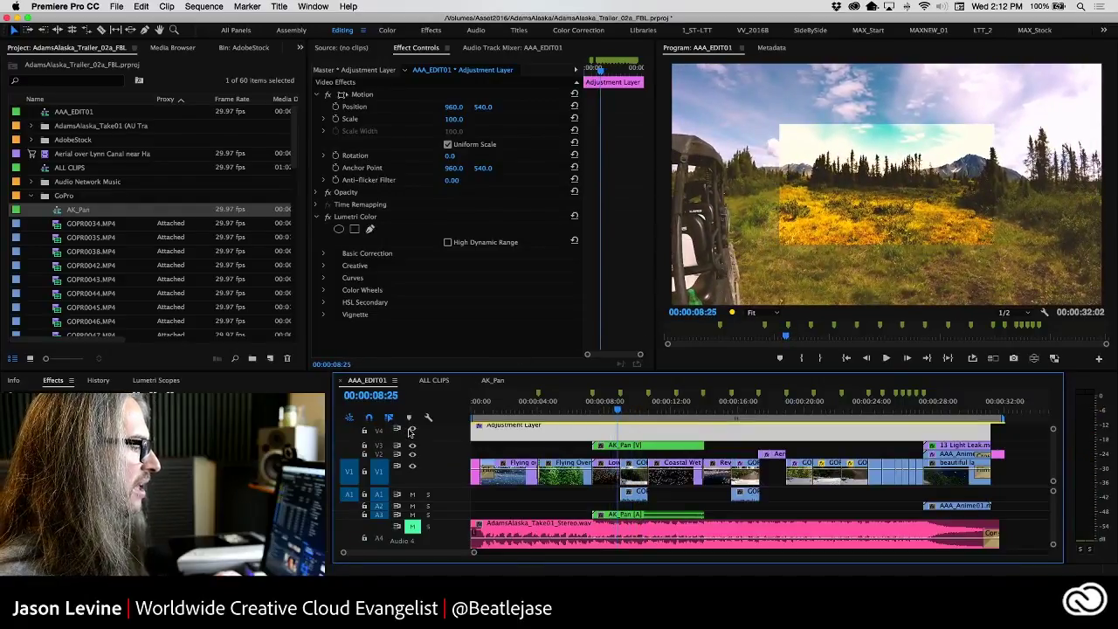
left_click(412, 430)
left_click(412, 430)
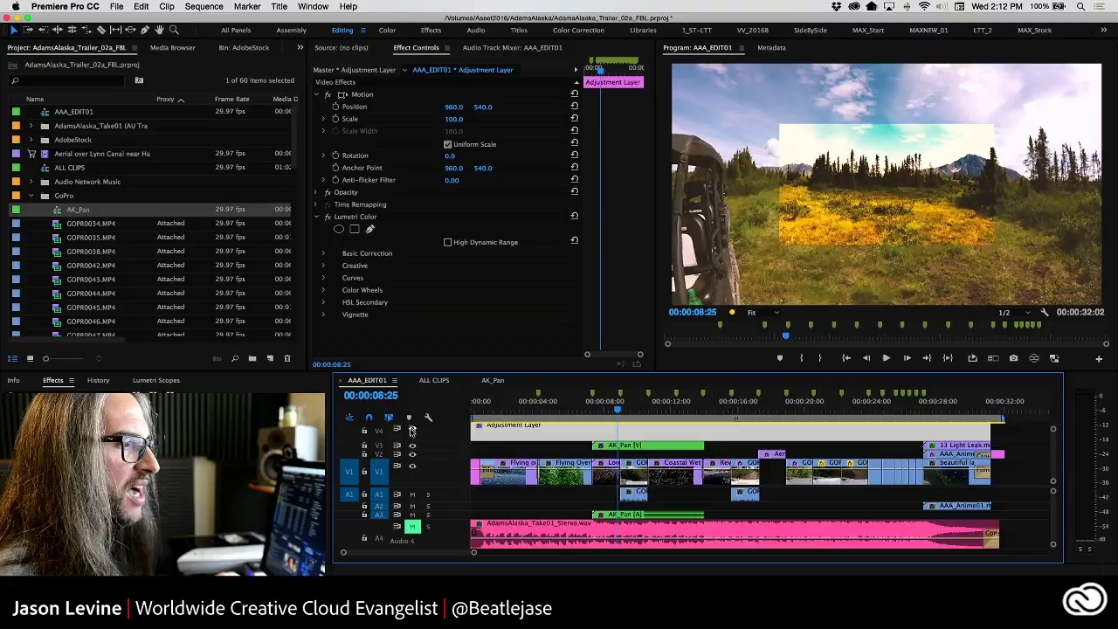
left_click(412, 430)
key("Right")
key("Right")
key("Right")
key("Right")
key("Right")
key("Right")
key("Right")
key("Right")
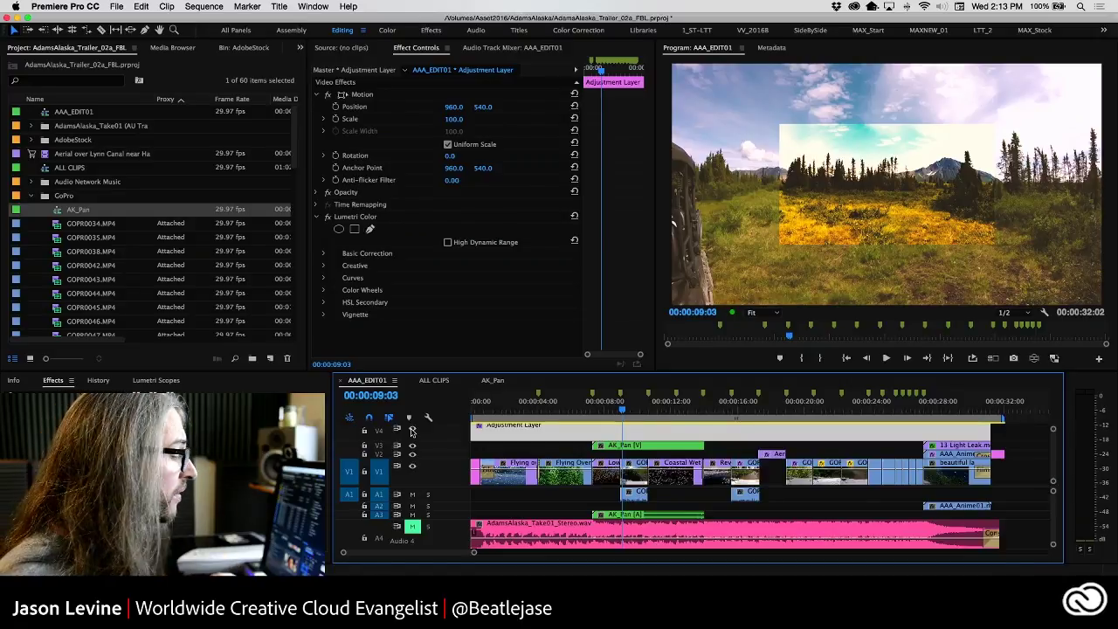
- Delete the V4 adjustment layer and the AK_Pan clip on V3, then save with Cmd+S
key("Delete")
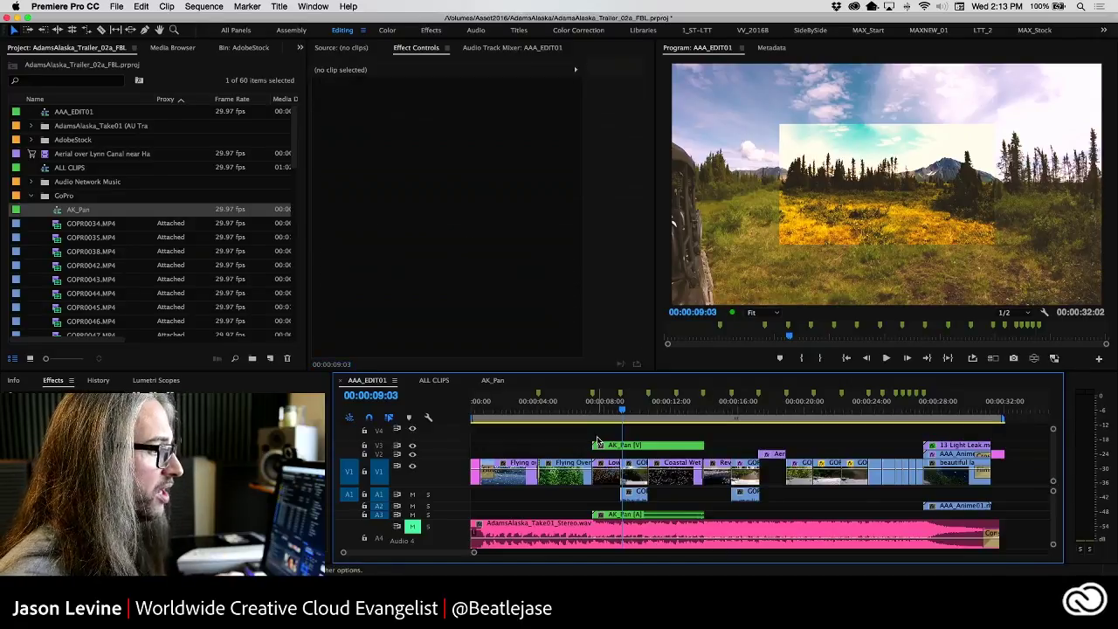
left_click(616, 447)
key("Delete")
left_click(507, 407)
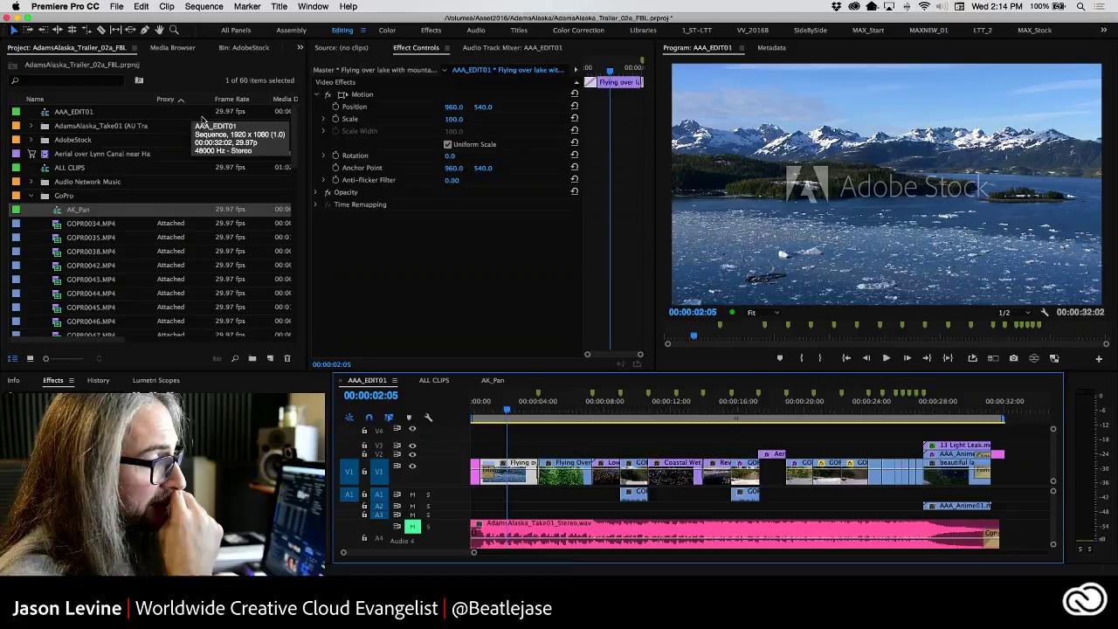
key("super+s")
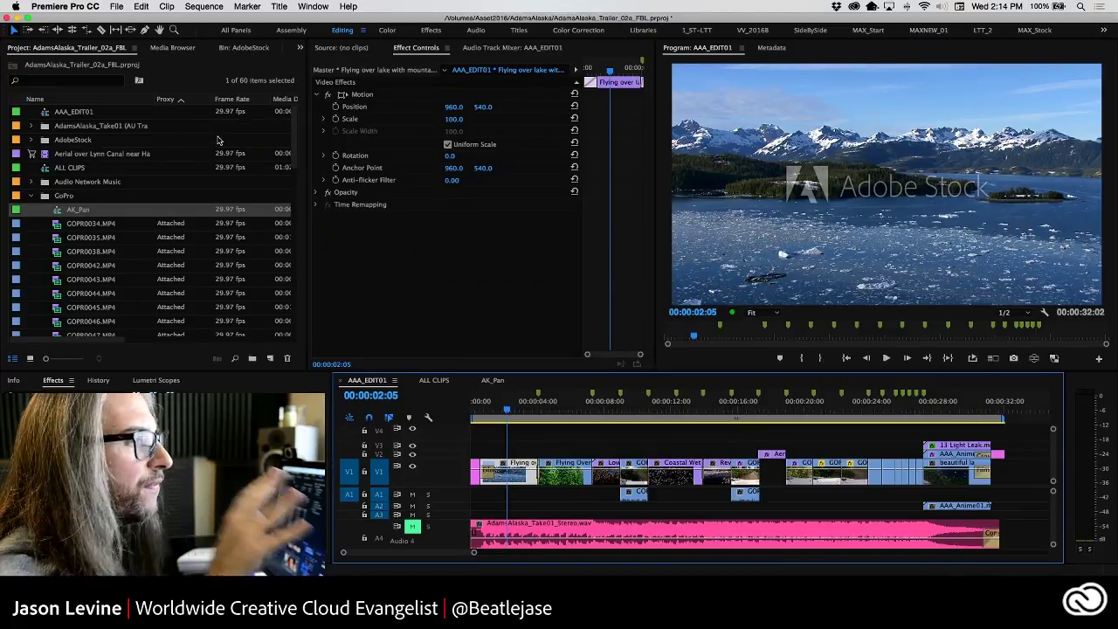
- Start a new Photoshop file from the File > New menu at 1920×1080, 29.97 fps
left_click(116, 6)
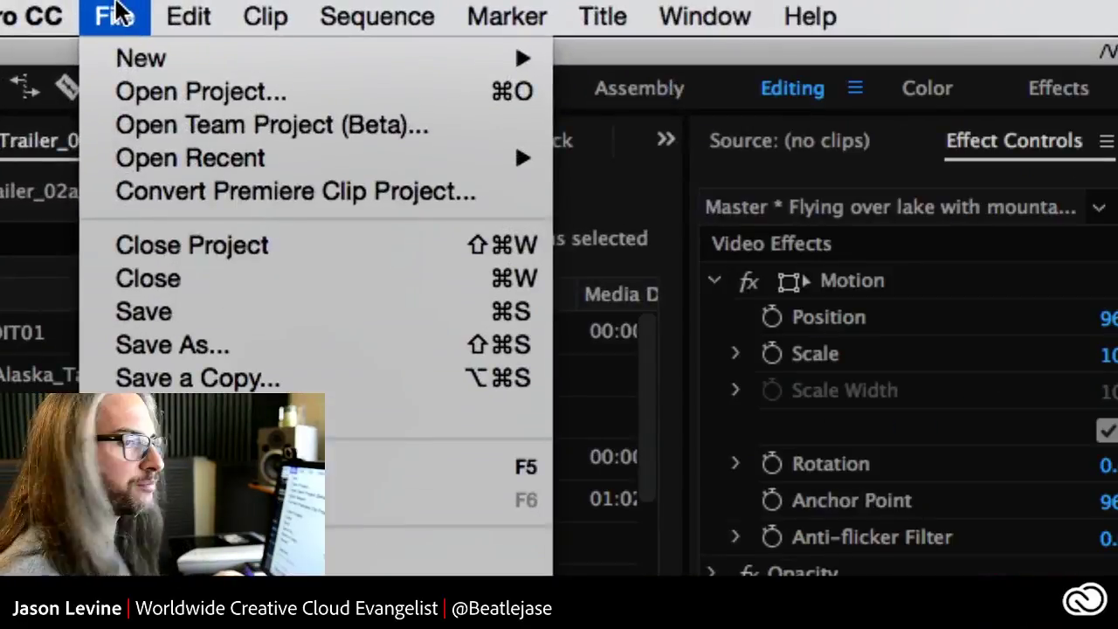
mouse_move(122, 51)
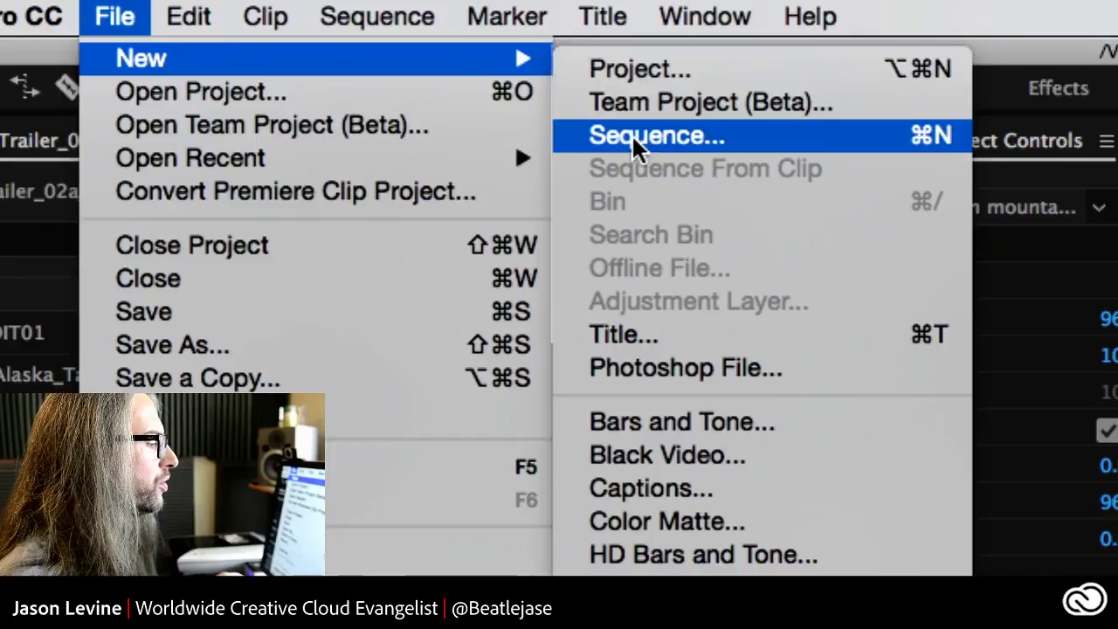
left_click(830, 367)
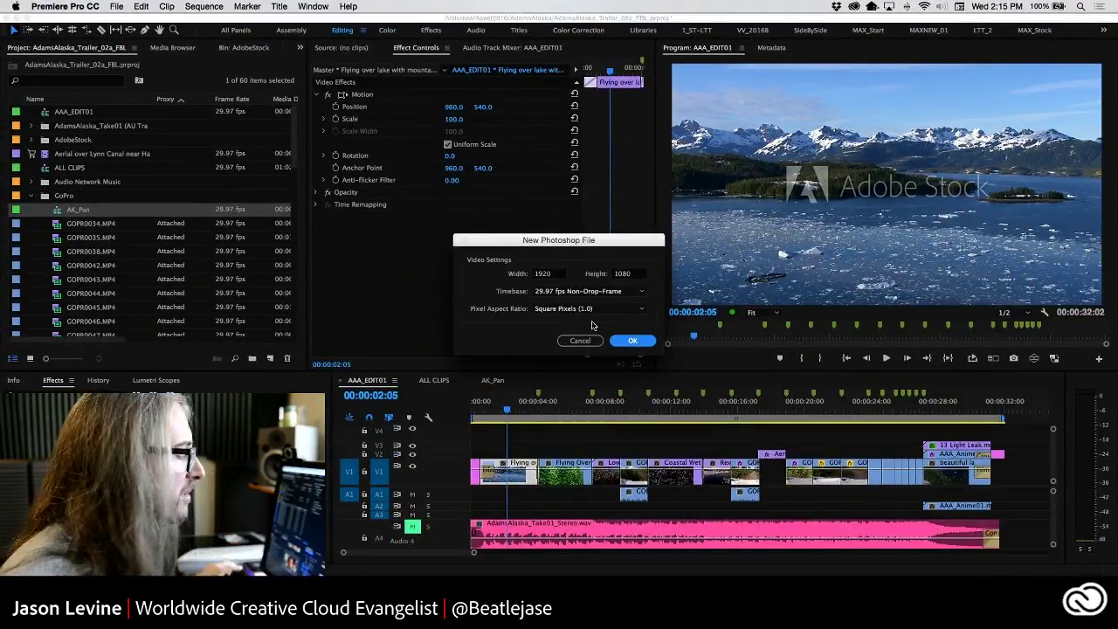
- Accept the 1920×1080 settings and save the new Photoshop file as Aka.psd
left_click(628, 342)
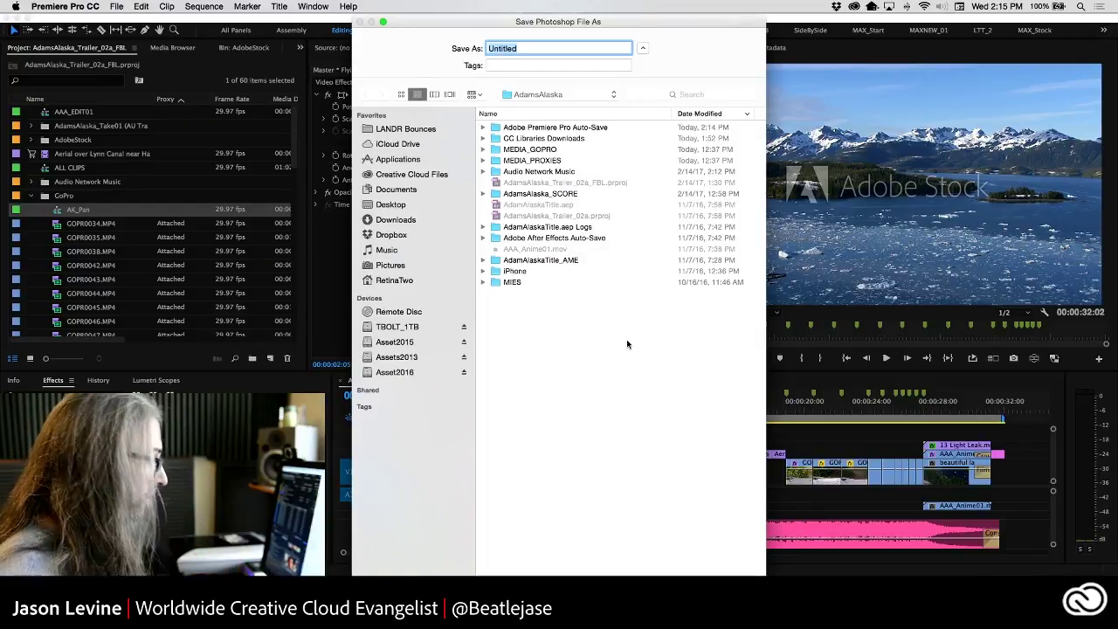
type("Aka")
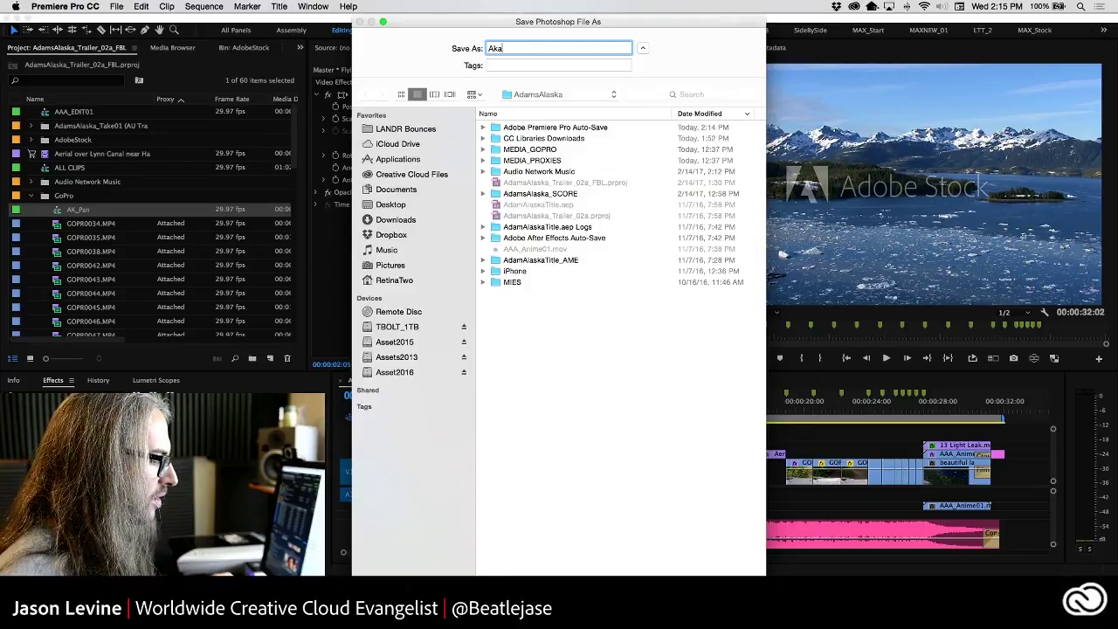
key("Return")
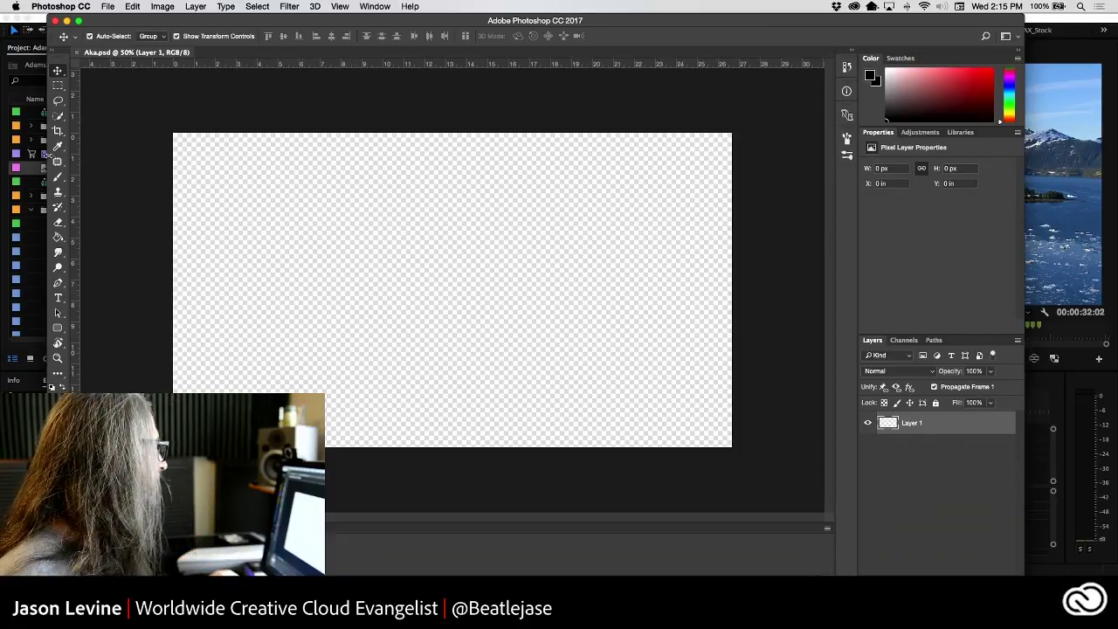
- Type the title THIS IS SO AWESOME on the canvas with the Horizontal Type Tool
left_click(57, 298)
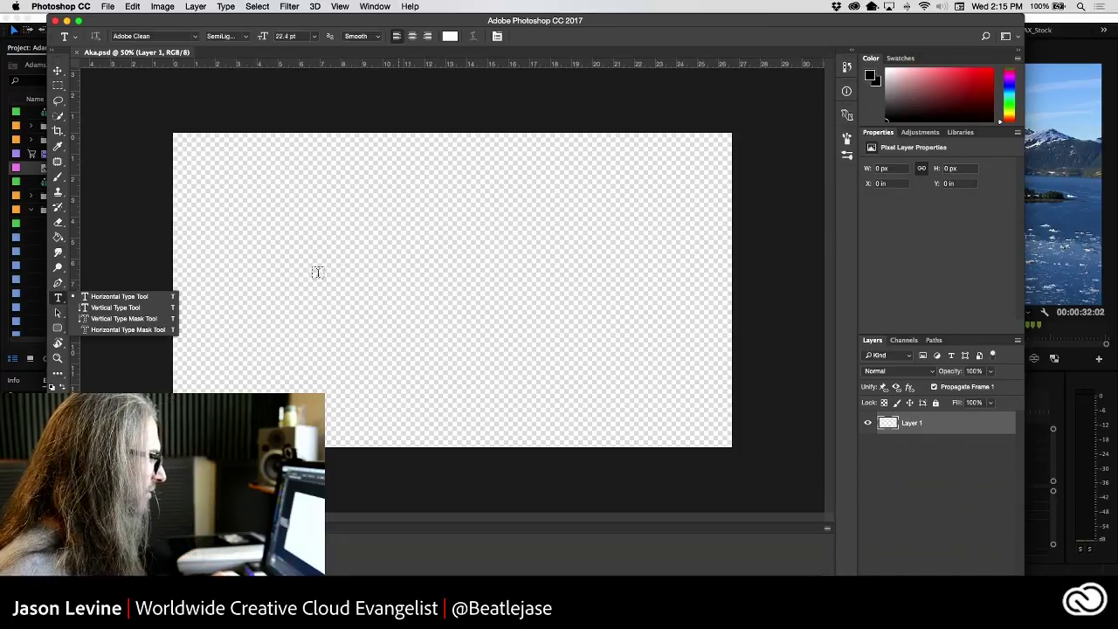
left_click(288, 276)
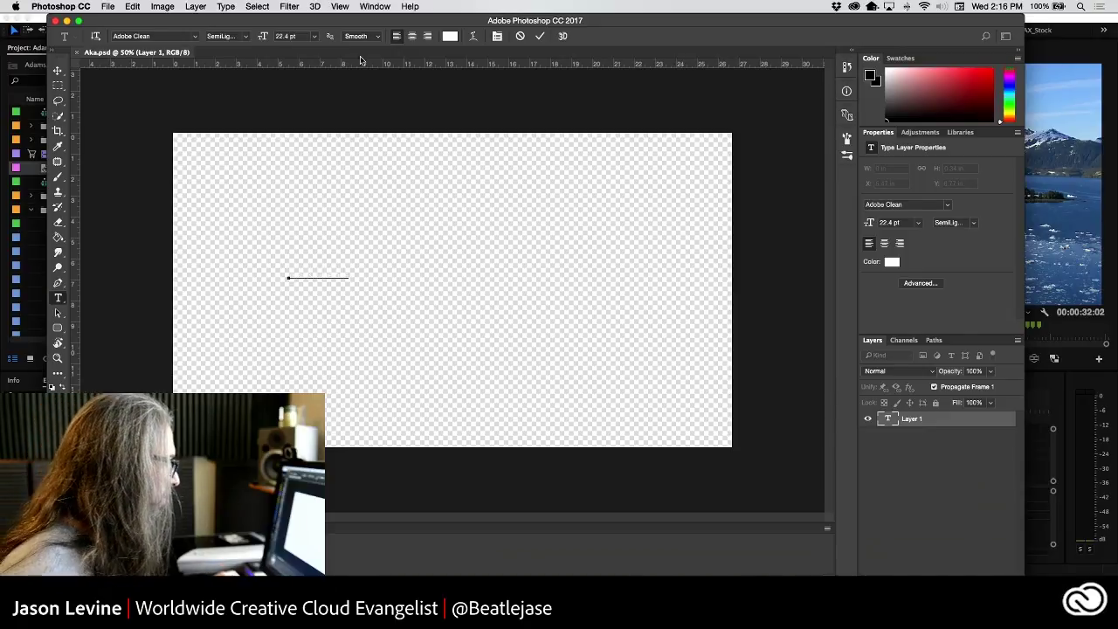
left_click_drag(347, 277, 249, 254)
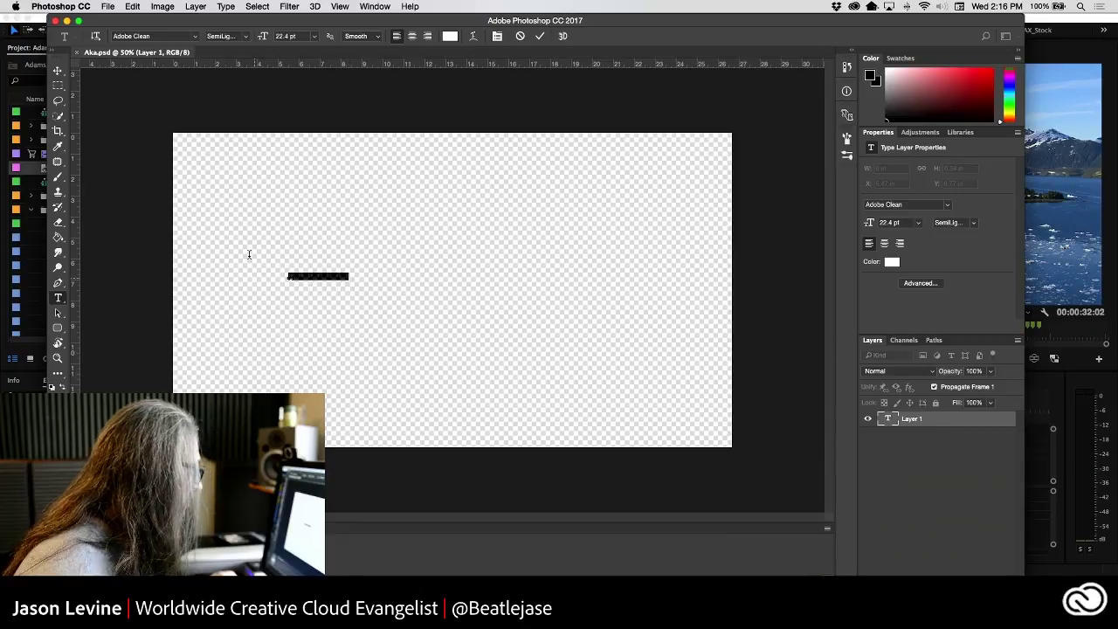
- Style the title white in Futura PT at 180 pt
left_click(314, 37)
left_click(297, 186)
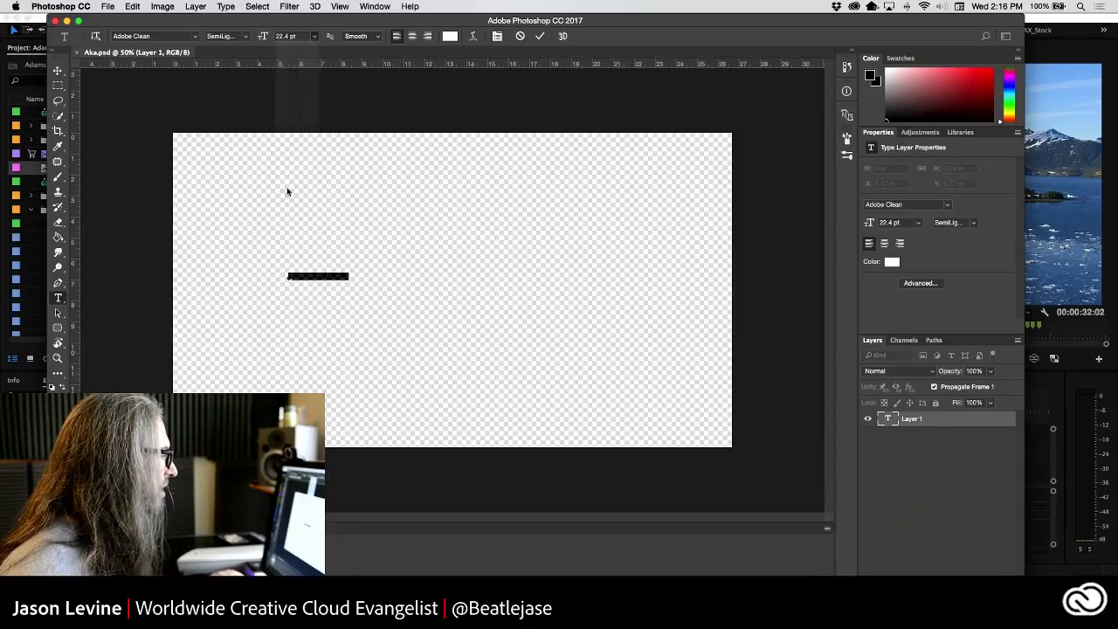
left_click(297, 36)
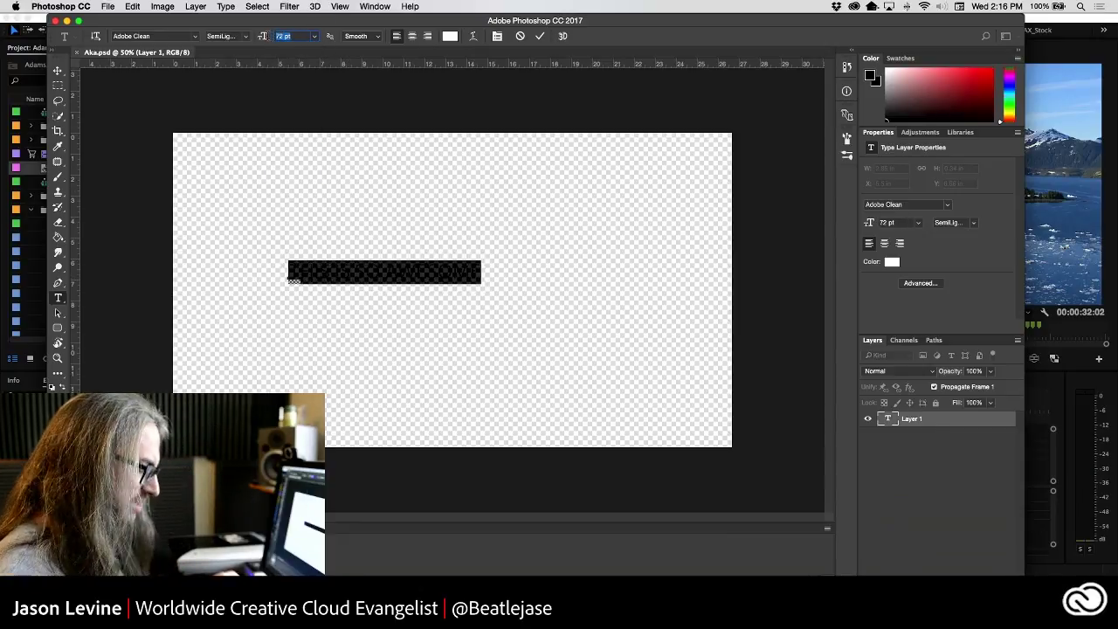
type("110")
key("Return")
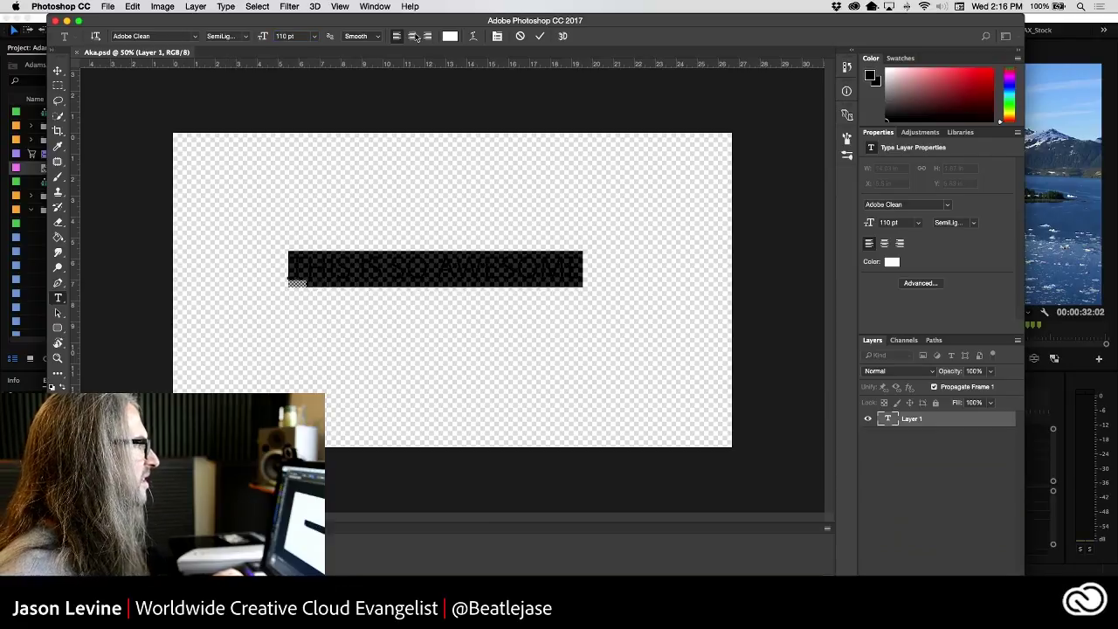
left_click(449, 37)
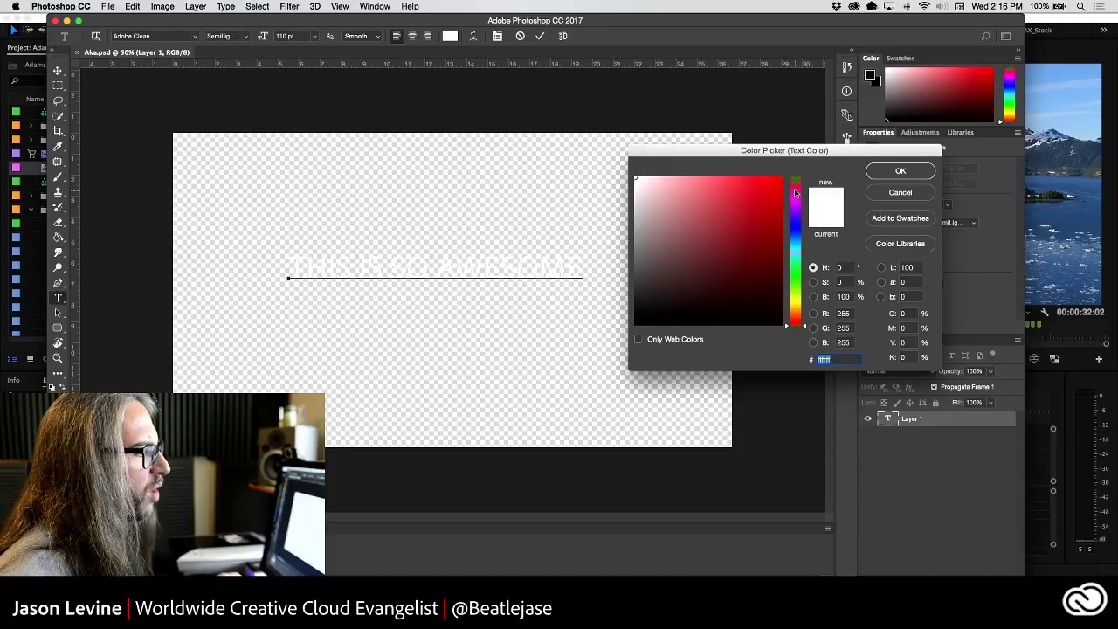
left_click(902, 171)
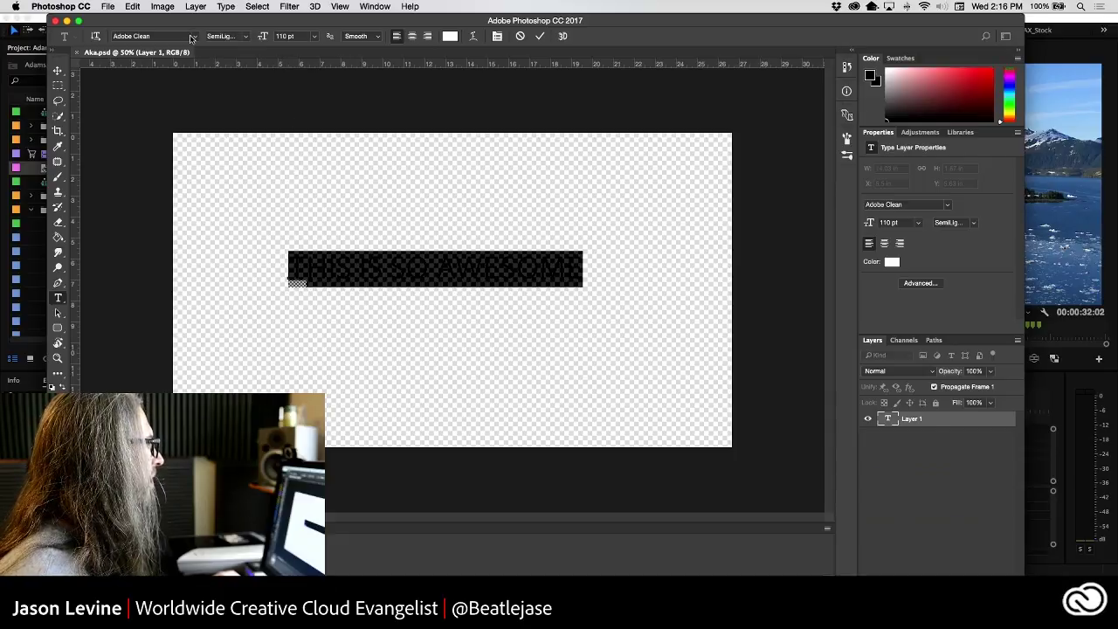
left_click(192, 37)
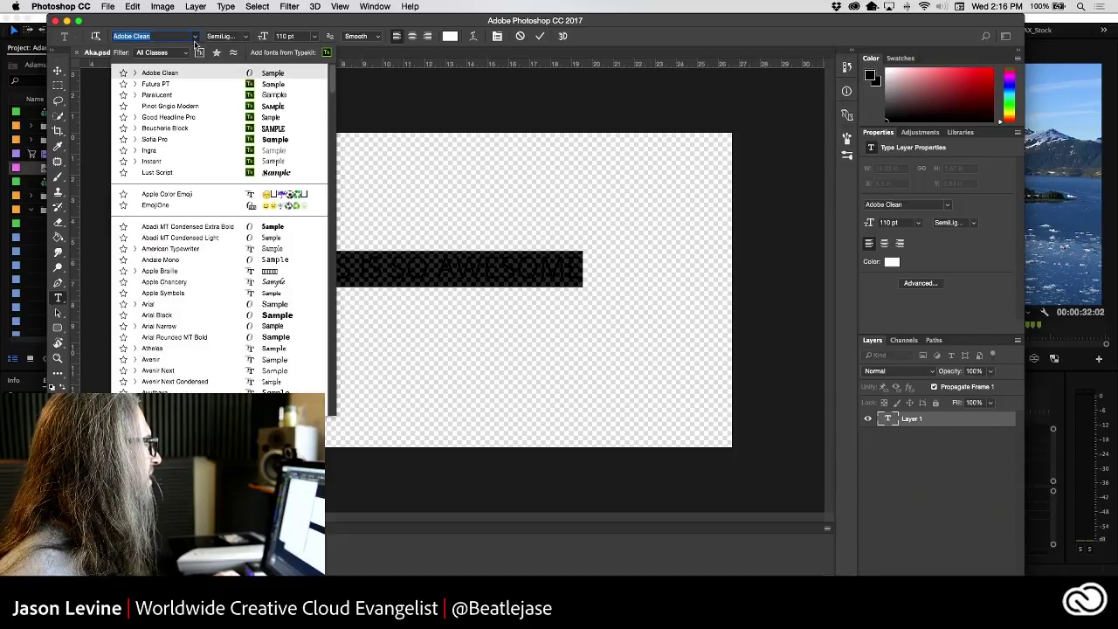
left_click(157, 84)
left_click(304, 37)
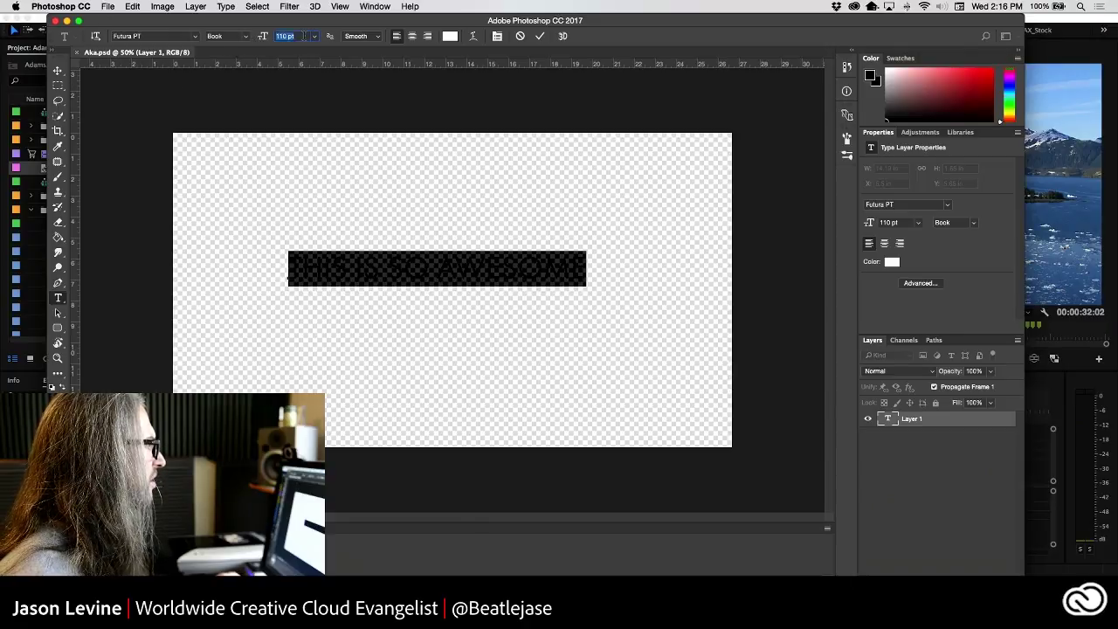
type("180")
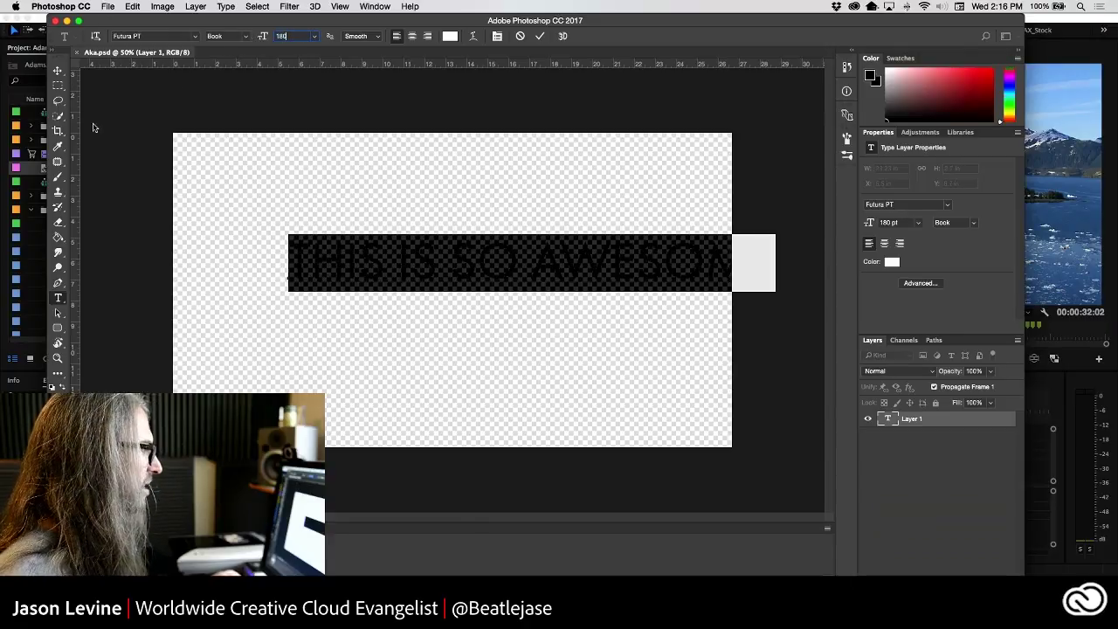
- Move the title toward the canvas centre, save Aka.psd, and return to Premiere Pro
left_click(58, 70)
left_click_drag(425, 260, 350, 289)
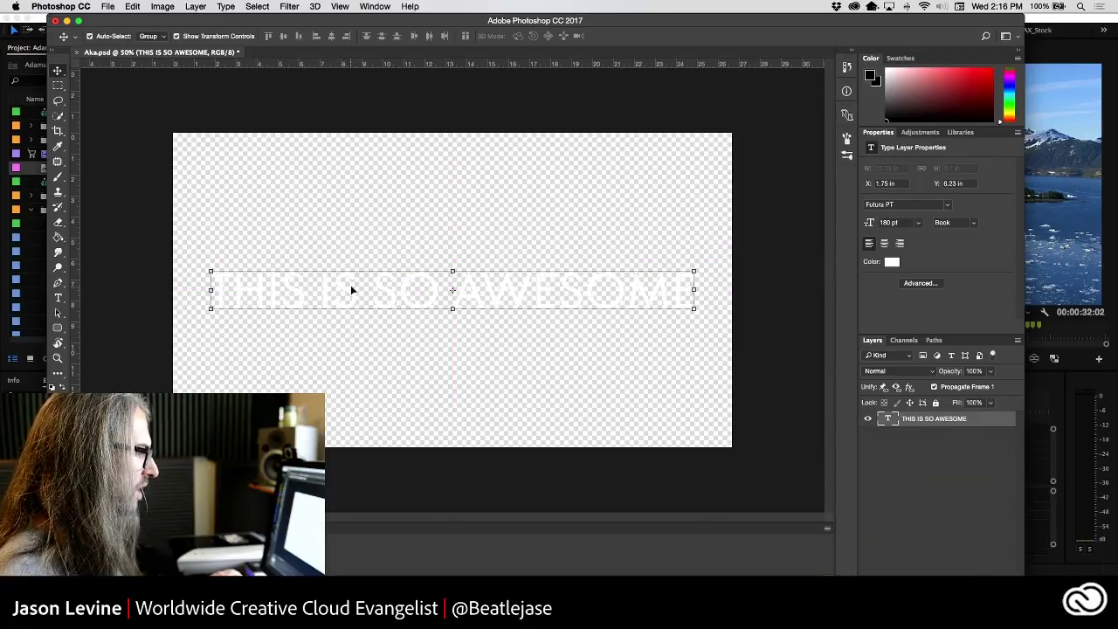
left_click(107, 6)
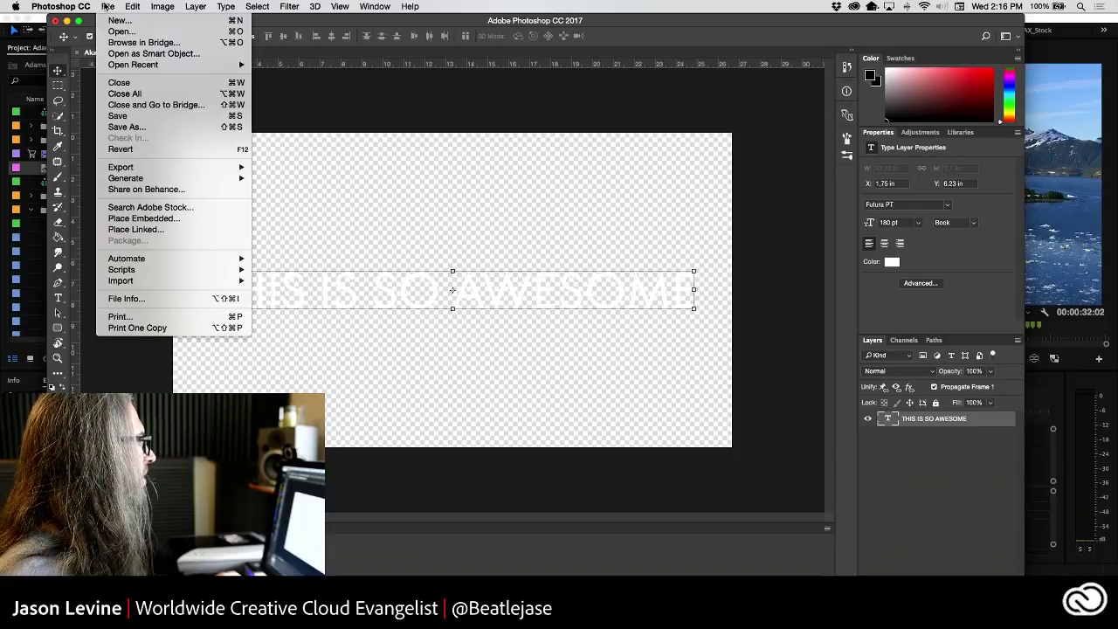
left_click(122, 192)
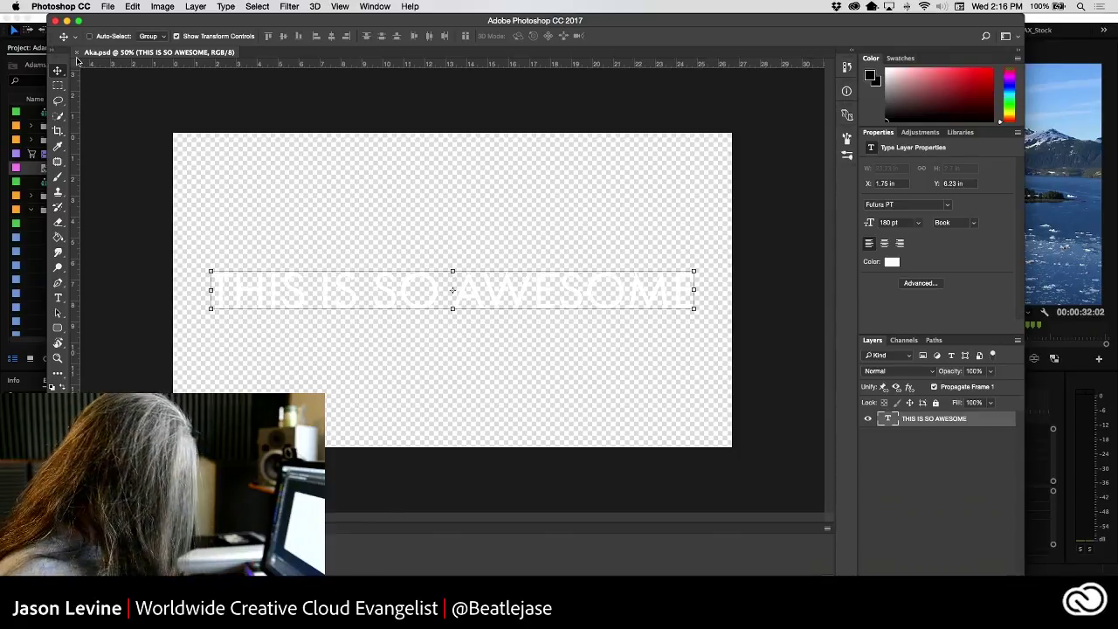
key("super+Tab")
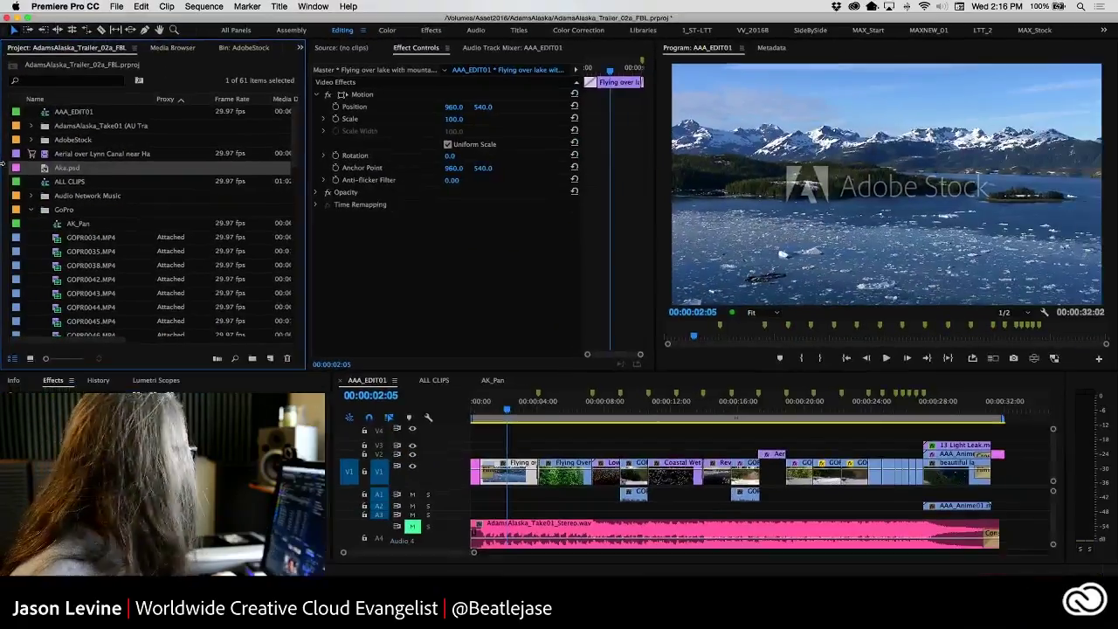
- Place Aka.psd on track V3 at the timeline start and scrub the opening shot
left_click_drag(50, 172, 498, 454)
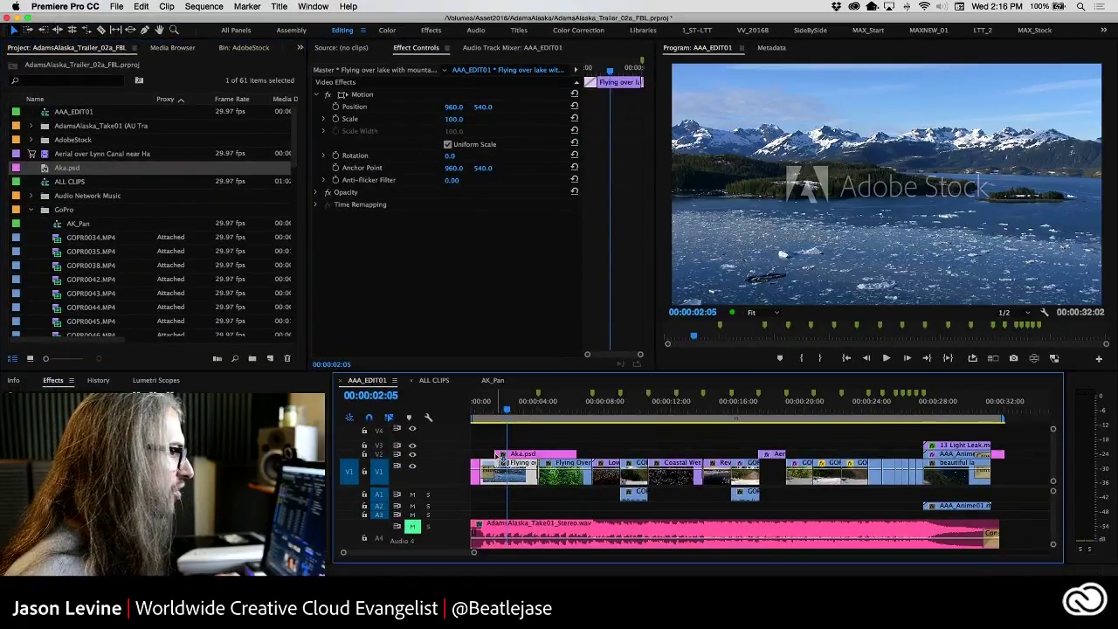
left_click(506, 414)
left_click_drag(505, 414, 510, 414)
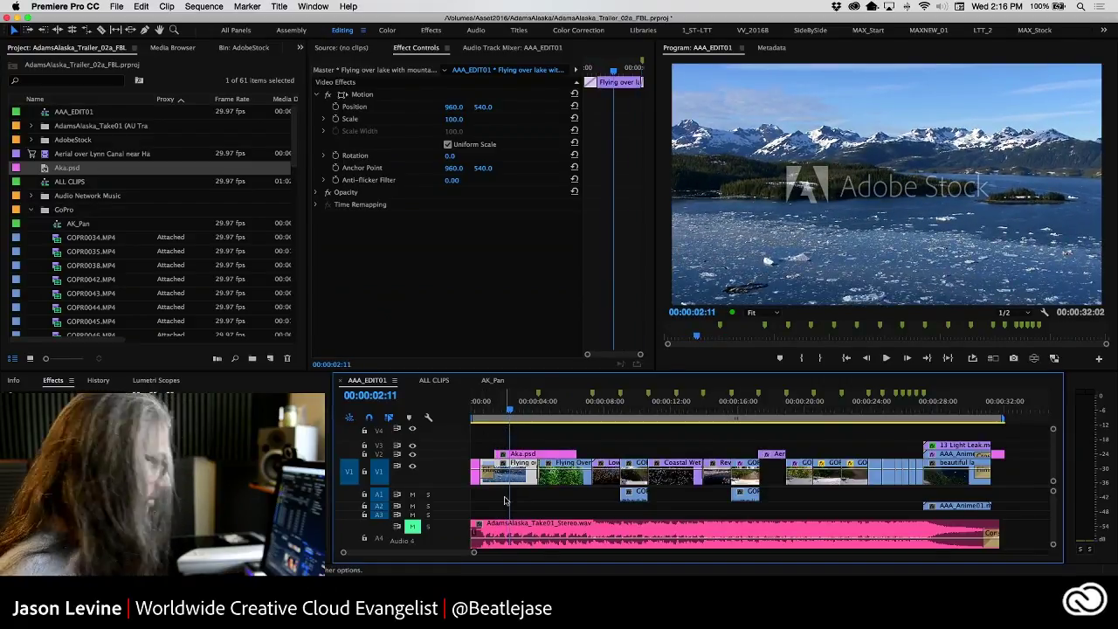
- Close the Aka.psd document in Photoshop
key("super+Tab")
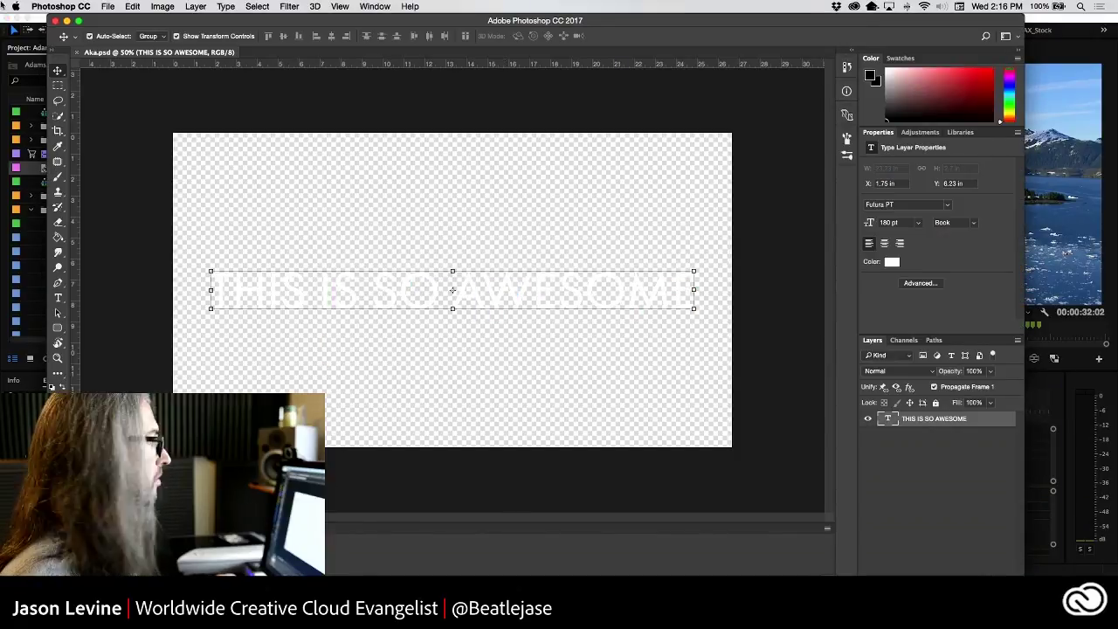
left_click(112, 6)
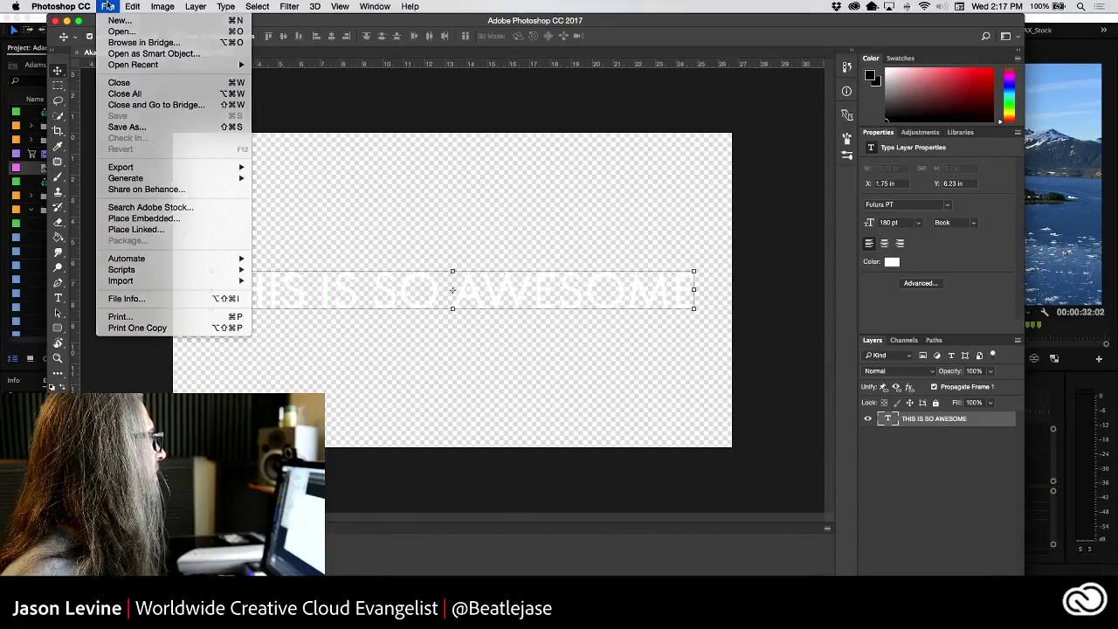
left_click(88, 56)
left_click(80, 53)
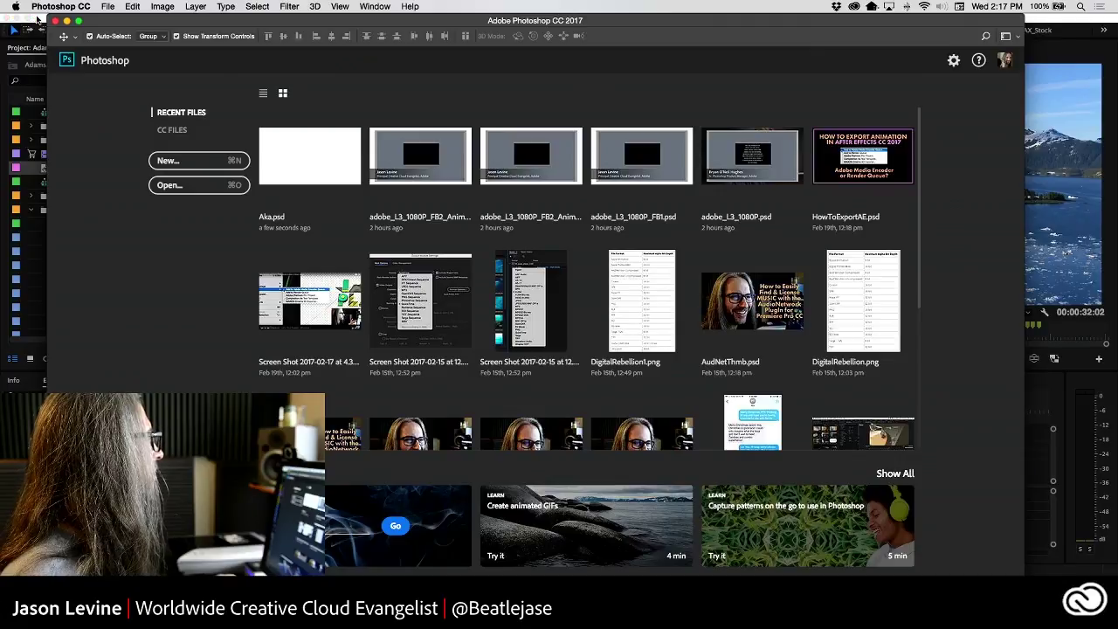
- Preview the title over the opening shot and set the Aka.psd clip to frame size
key("super+Tab")
left_click(43, 168)
key("space")
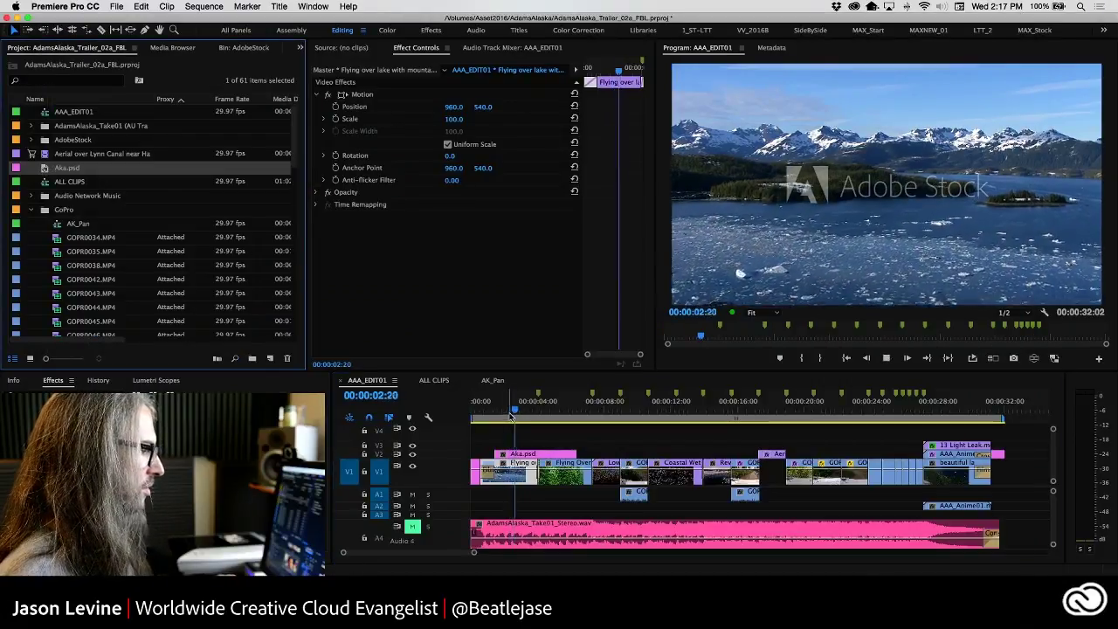
left_click(1053, 359)
scroll(437, 456, "up", 3)
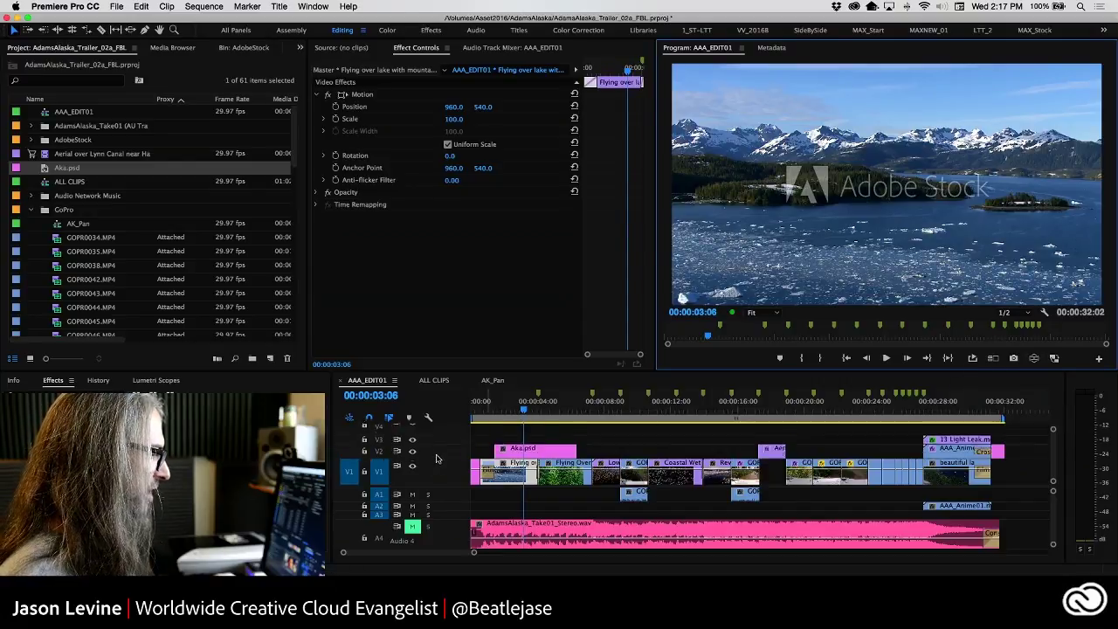
left_click_drag(546, 407, 539, 408)
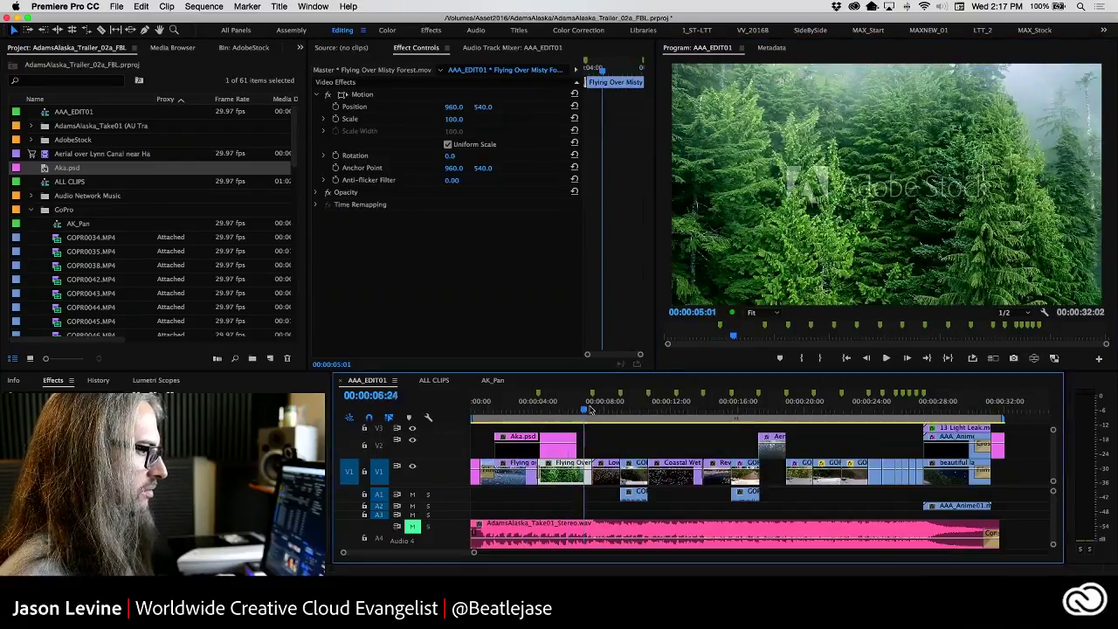
left_click(511, 407)
right_click(522, 441)
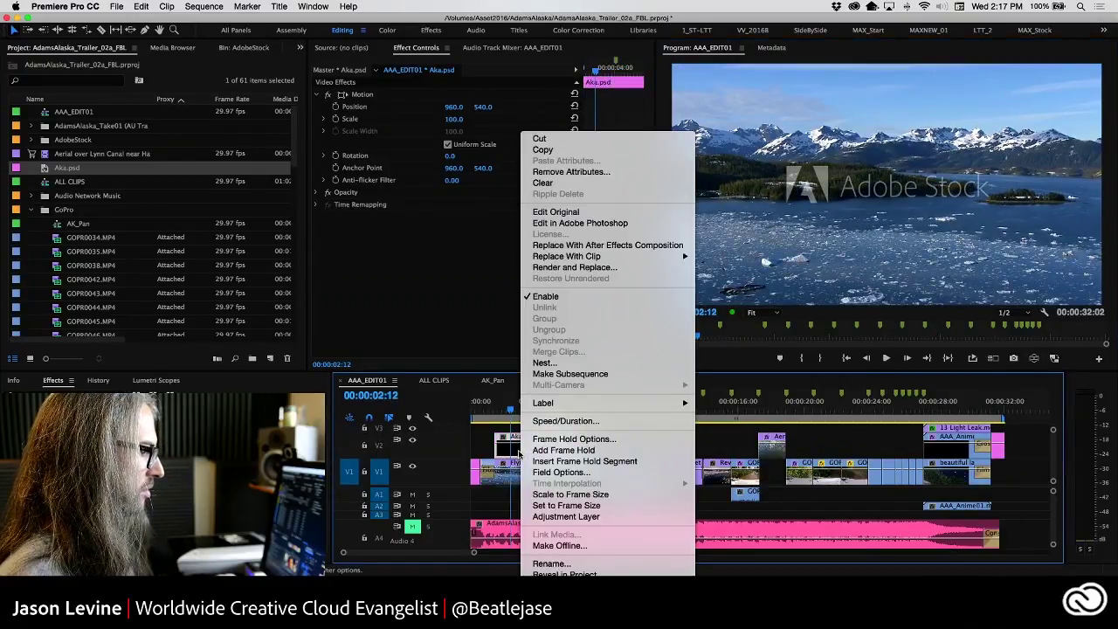
left_click(581, 507)
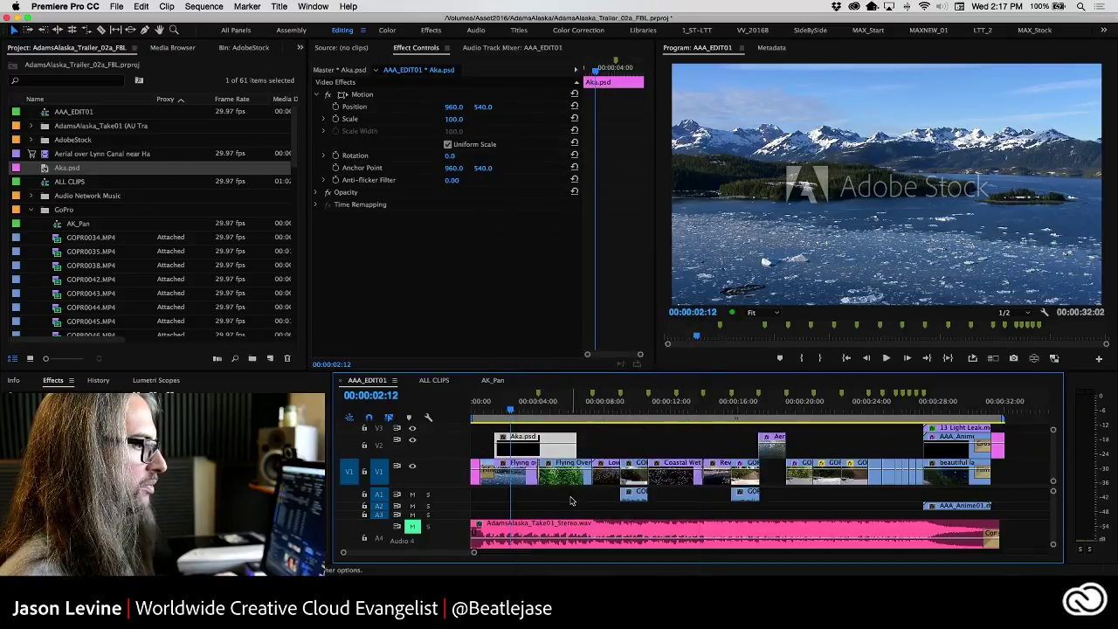
- Delete the Aka.psd clip from track V3
double_click(524, 448)
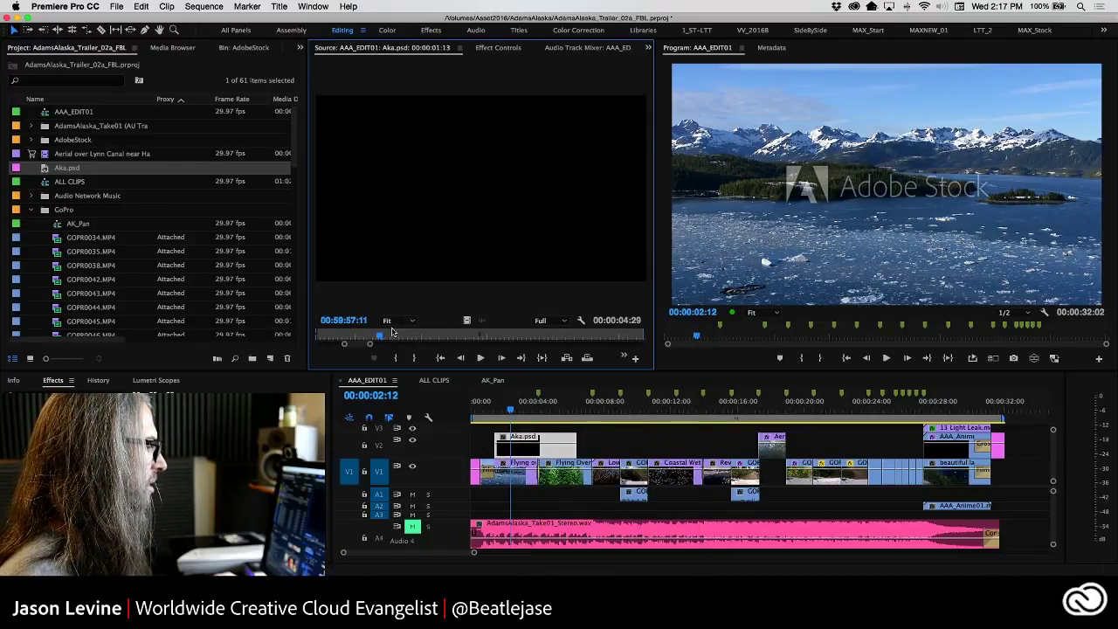
left_click(535, 412)
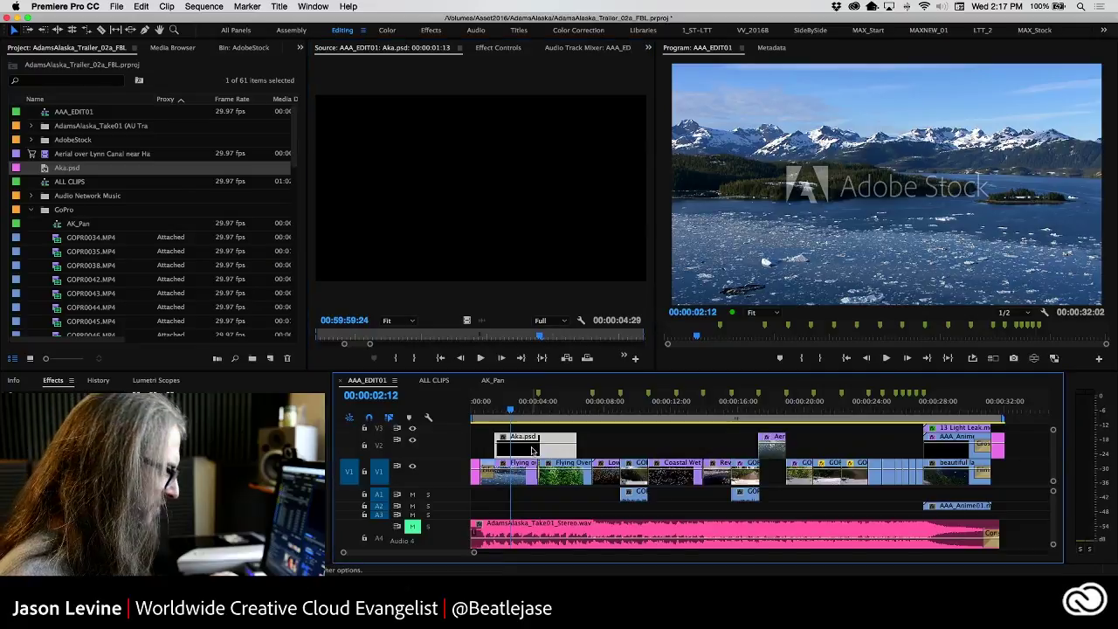
key("Delete")
left_click(501, 409)
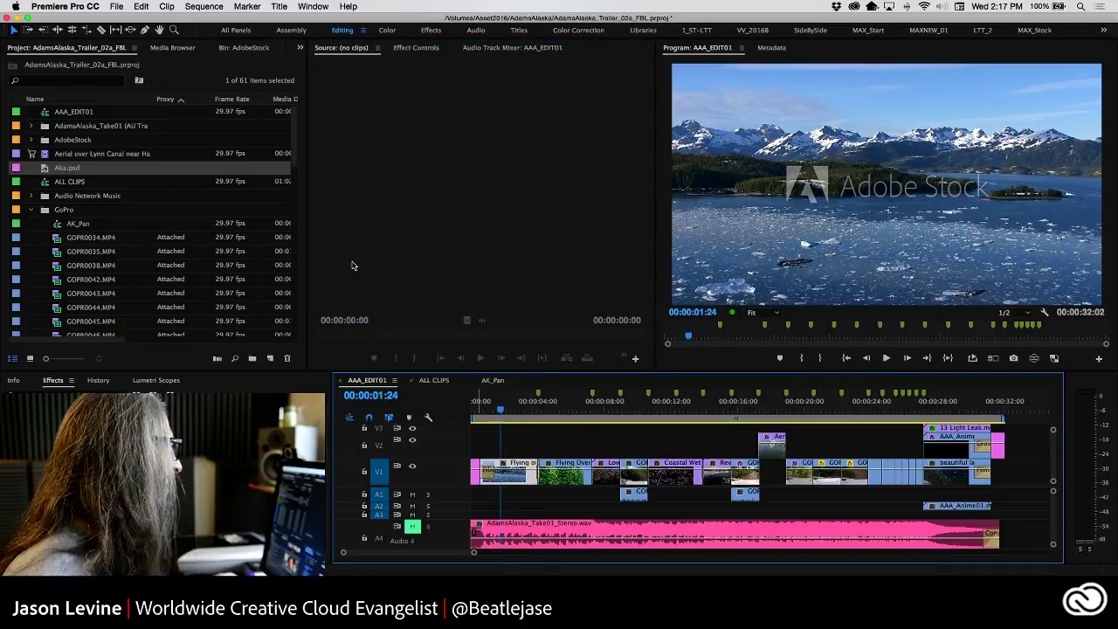
- Choose adobe_L3_1080P_FB1.psd from the Adobe_L3_clean-font folder for import
left_click(116, 6)
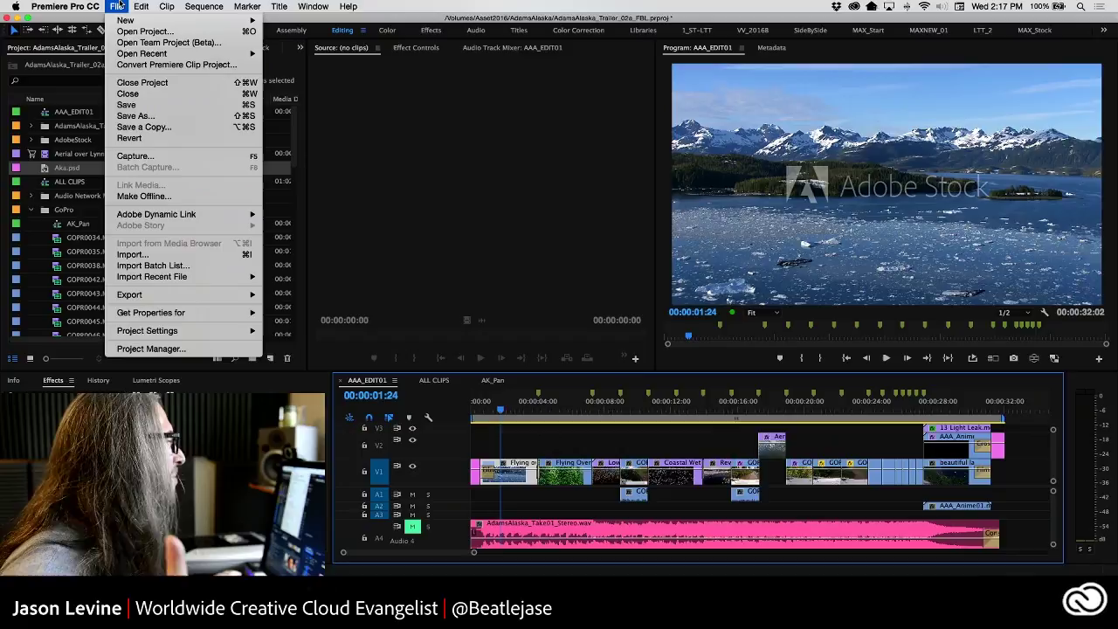
left_click(158, 255)
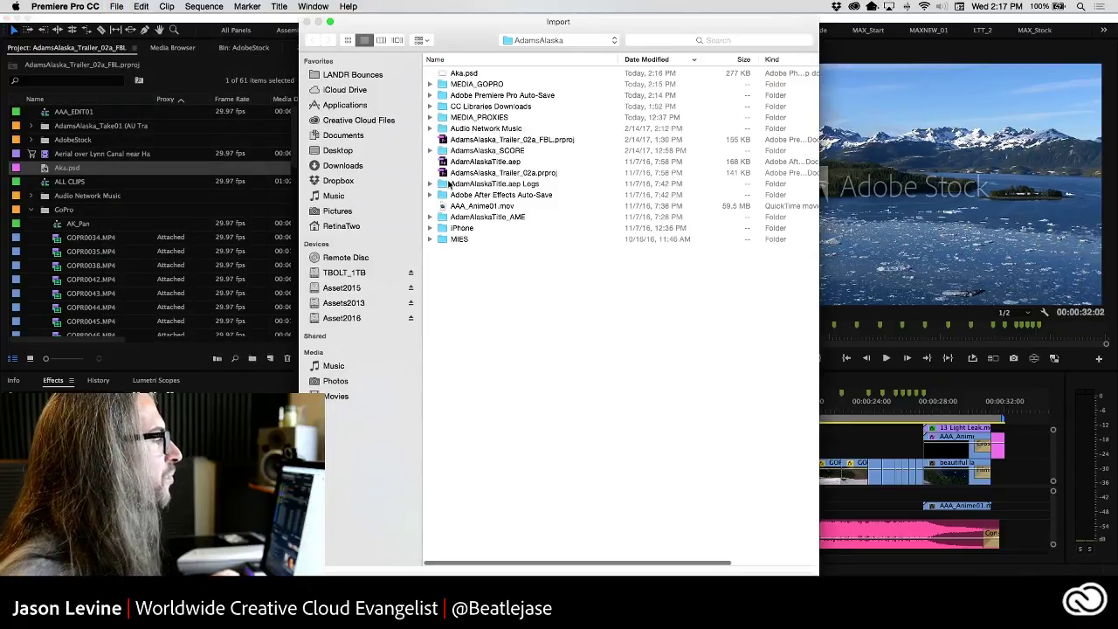
left_click(549, 41)
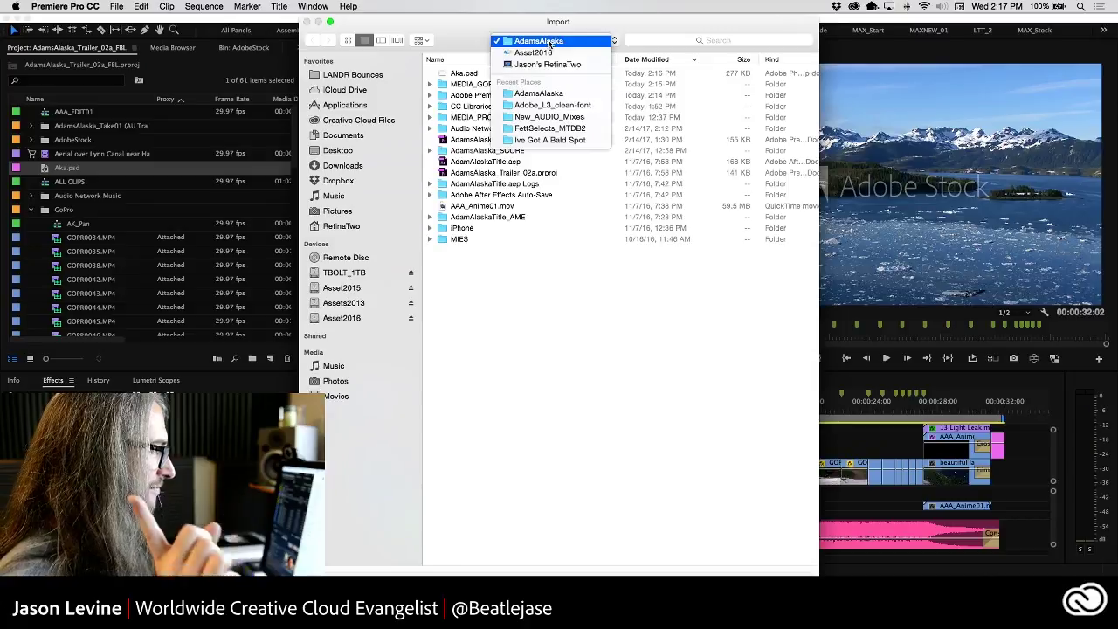
left_click(544, 105)
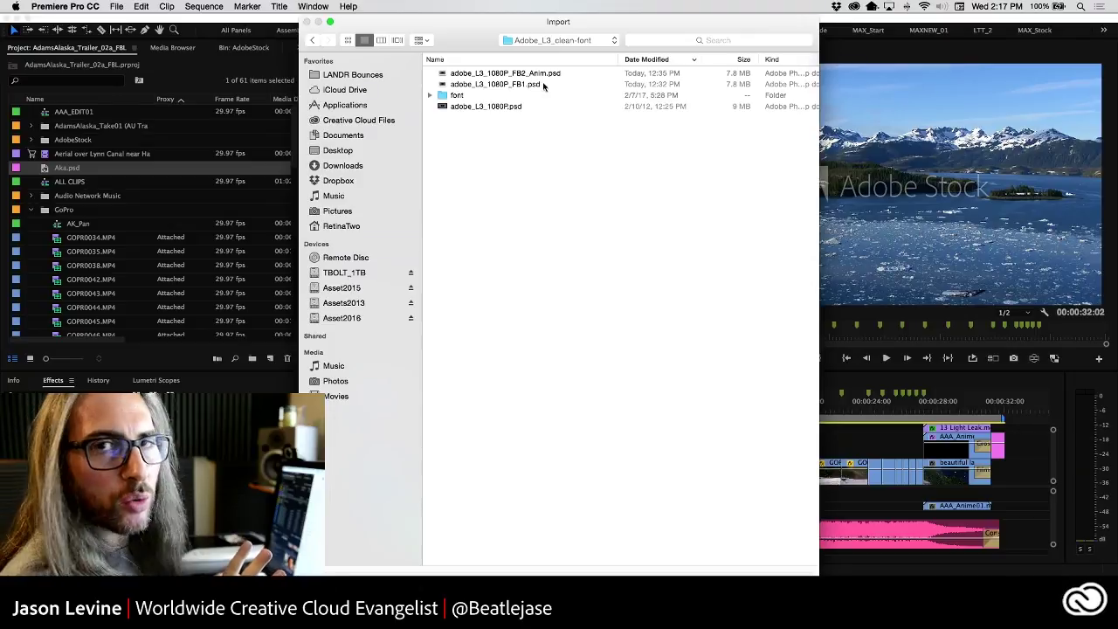
left_click(544, 85)
key("Return")
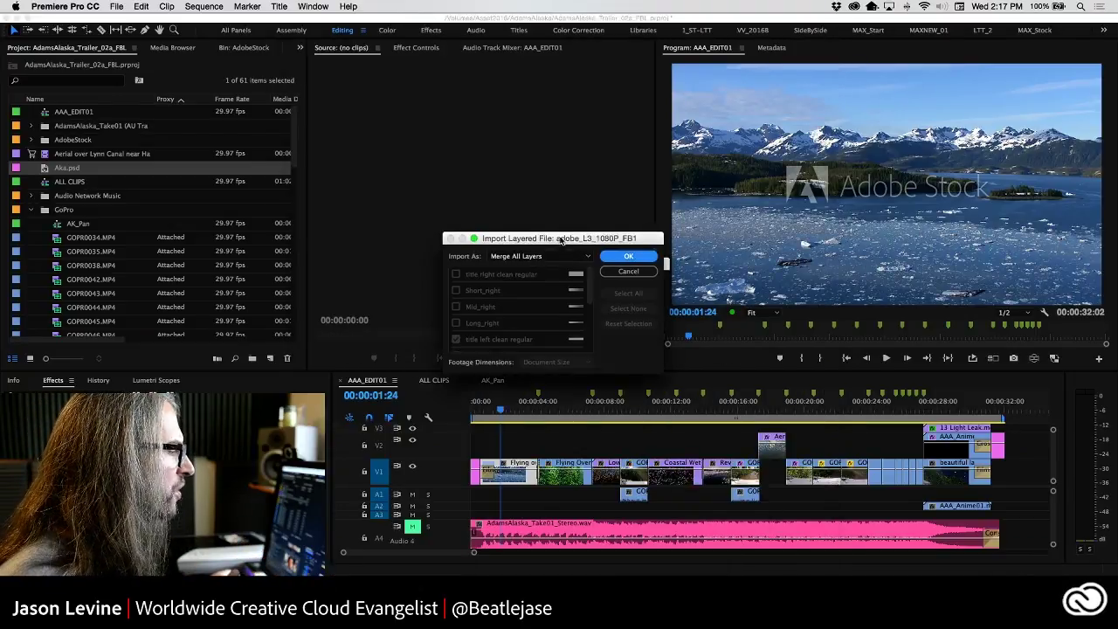
- Import it as Merged Layers with the guide layer unchecked
left_click_drag(563, 239, 570, 171)
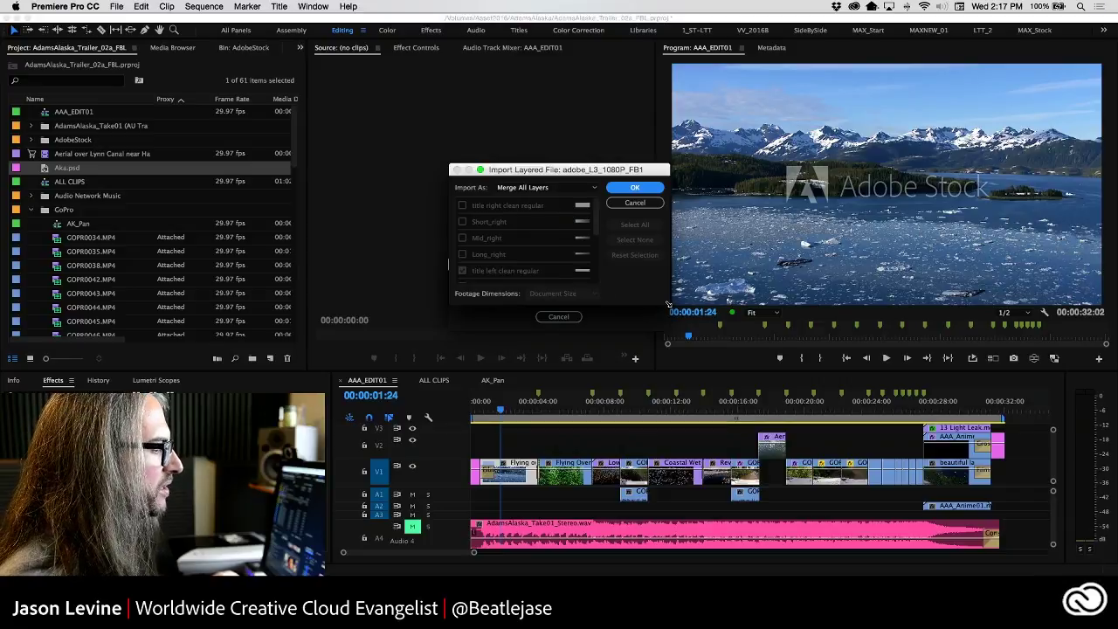
left_click_drag(668, 304, 701, 459)
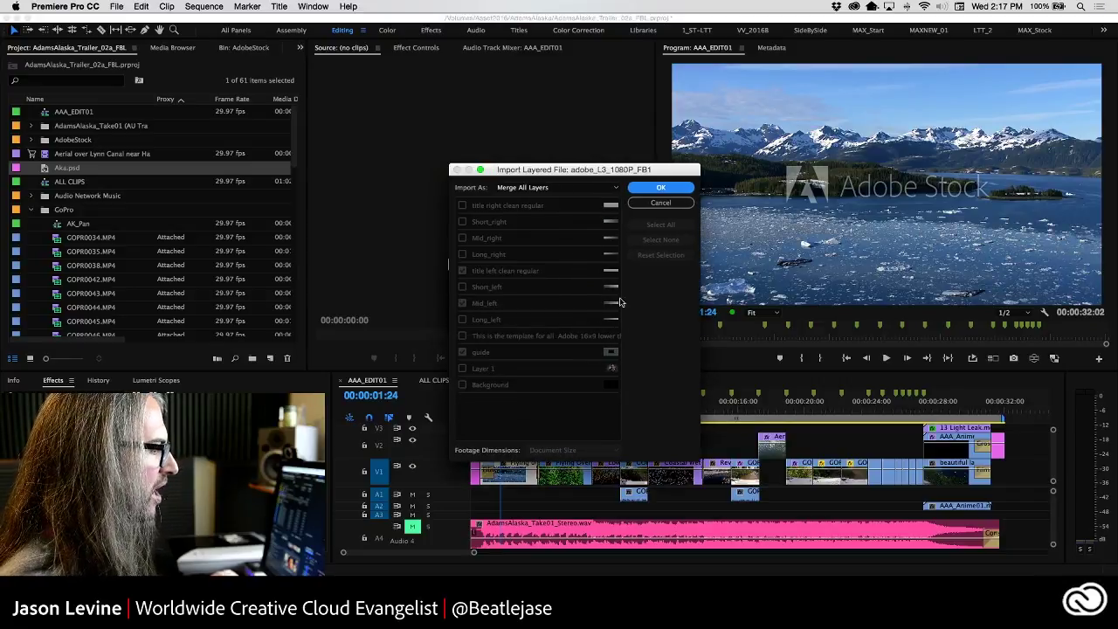
left_click(567, 190)
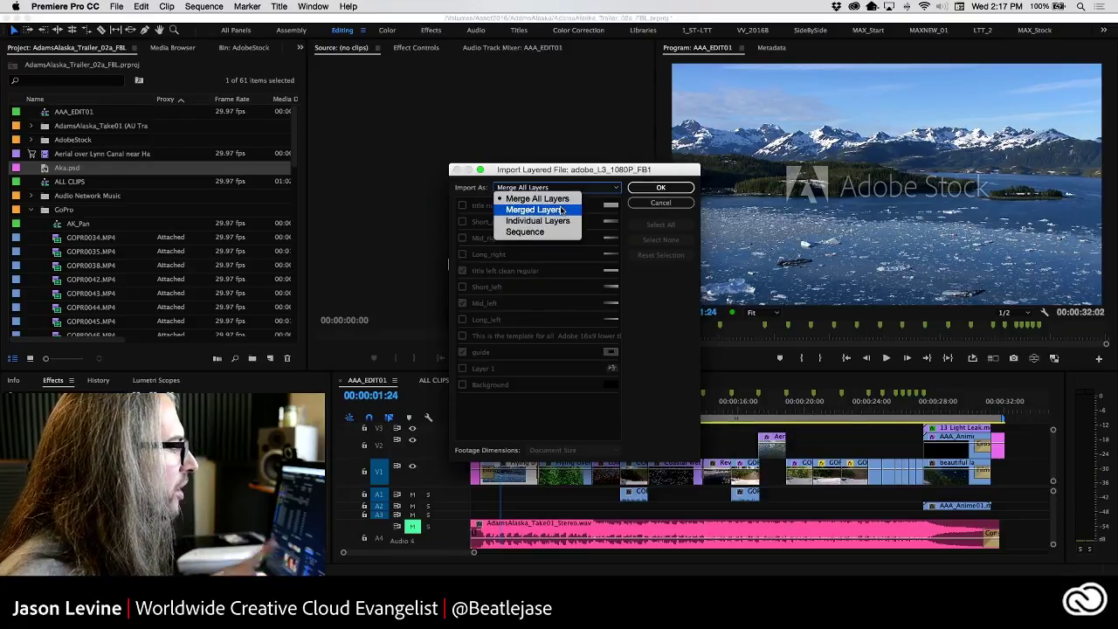
left_click(559, 208)
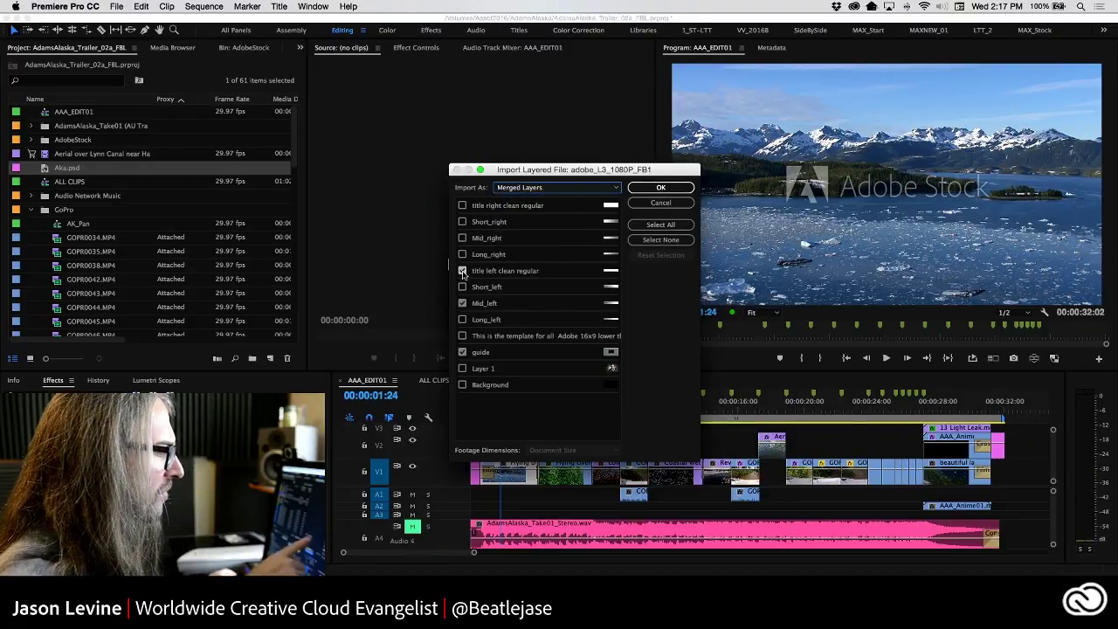
left_click(517, 274)
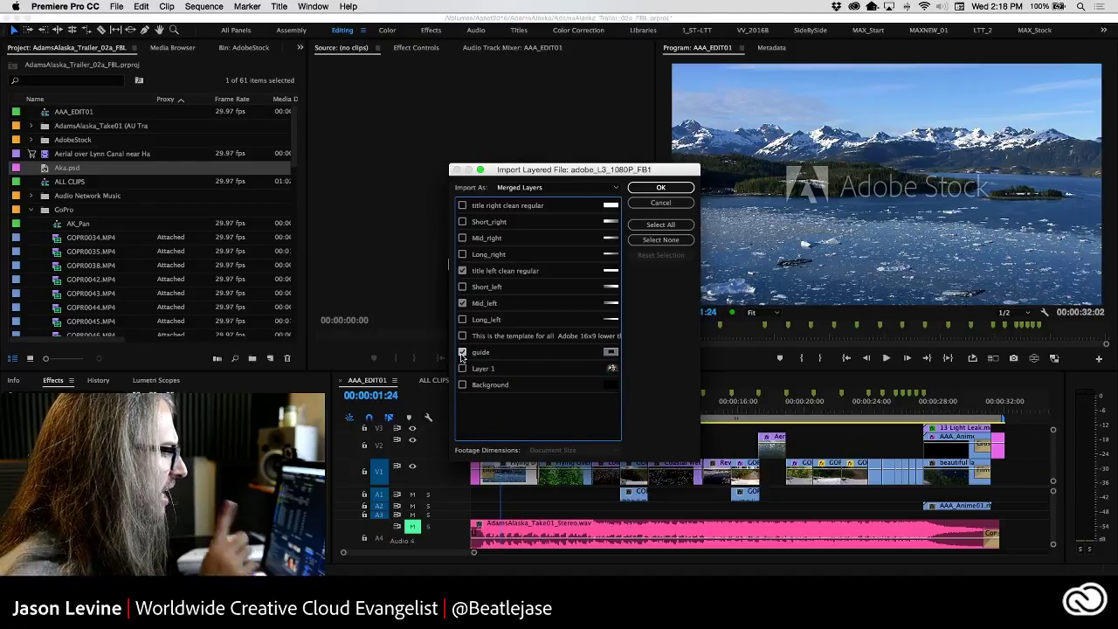
left_click(462, 353)
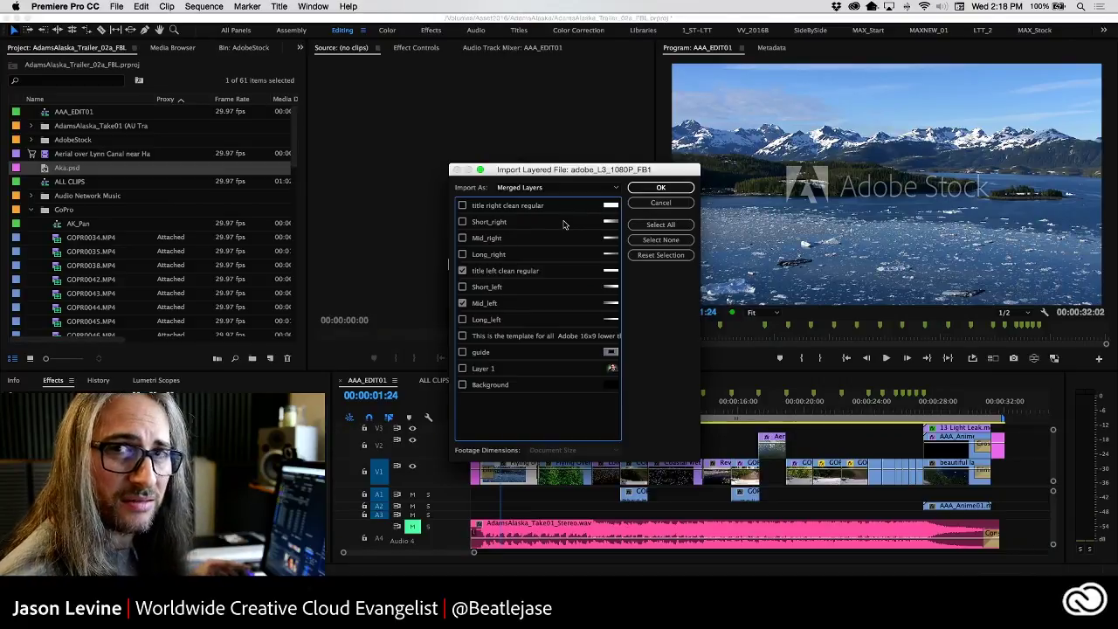
left_click(663, 189)
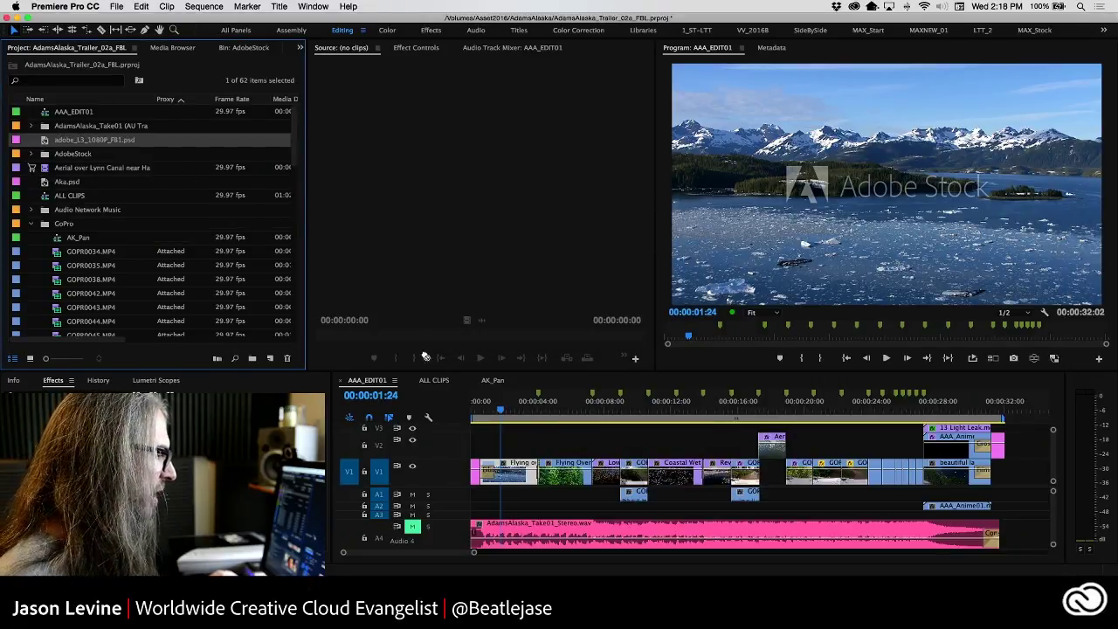
- Drop adobe_L3_1080P_FB1.psd onto V3 at the sequence start and play from the beginning
left_click_drag(426, 357, 470, 423)
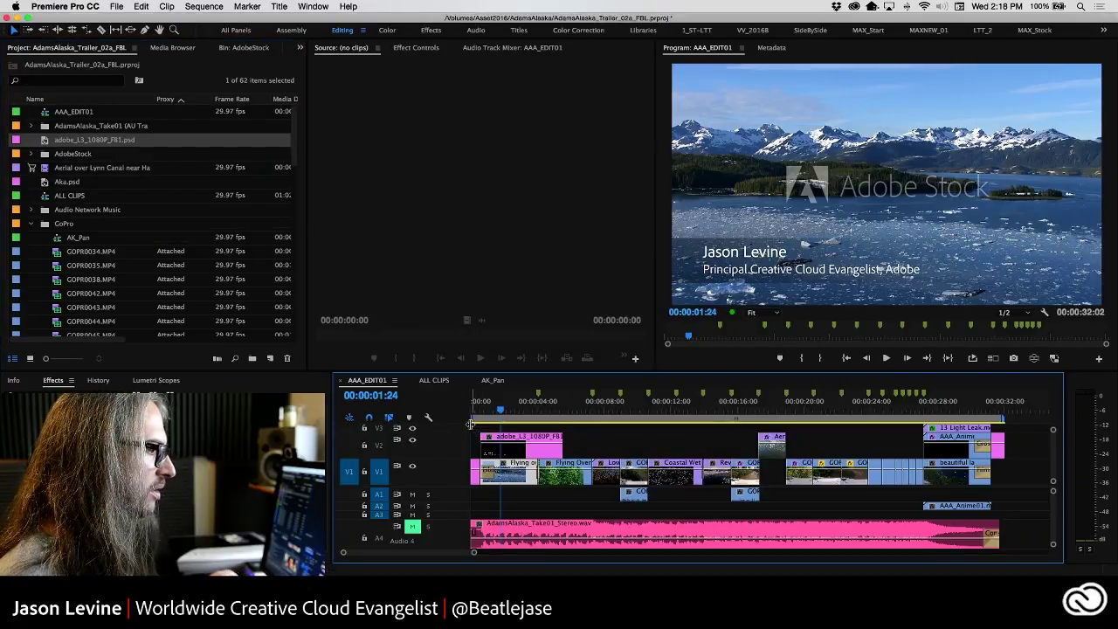
left_click(477, 412)
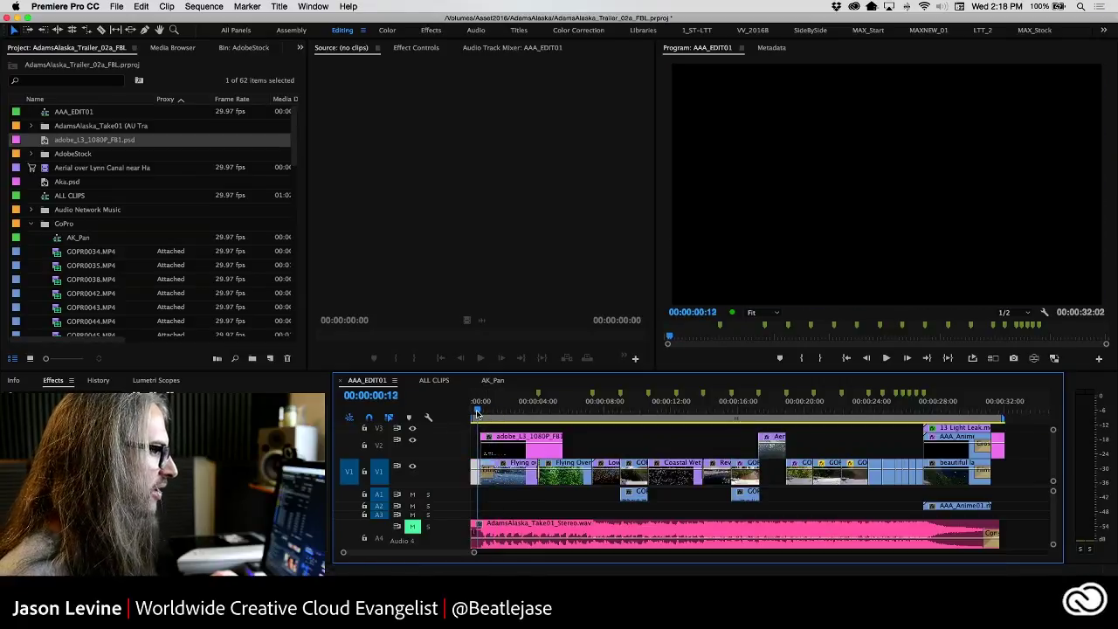
key("space")
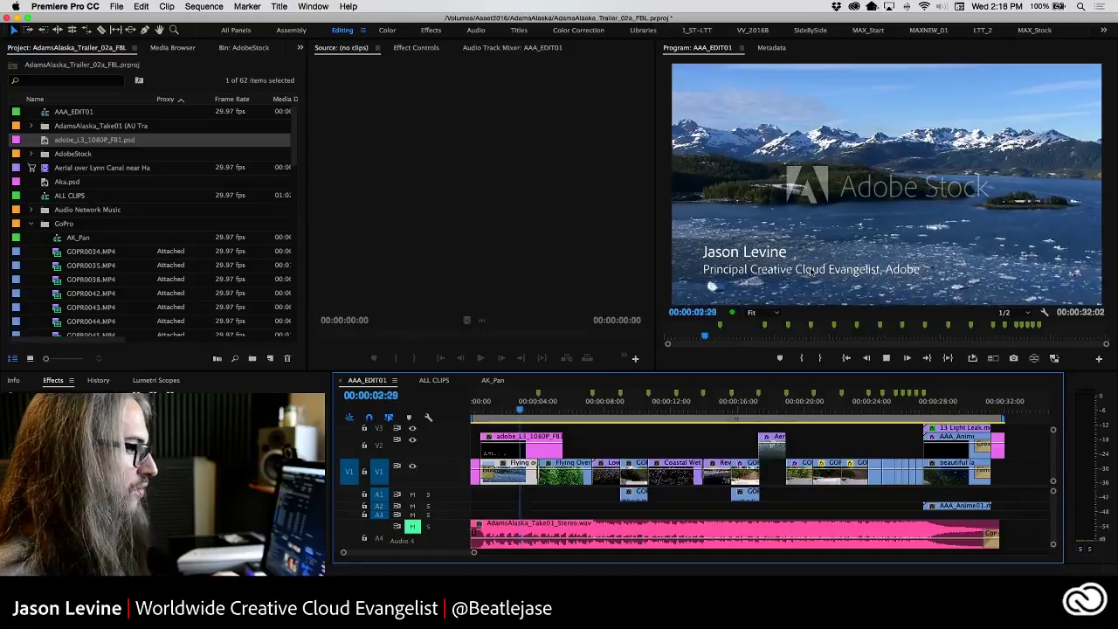
- Open the lower-third clip in Adobe Photoshop for editing
left_click(495, 401)
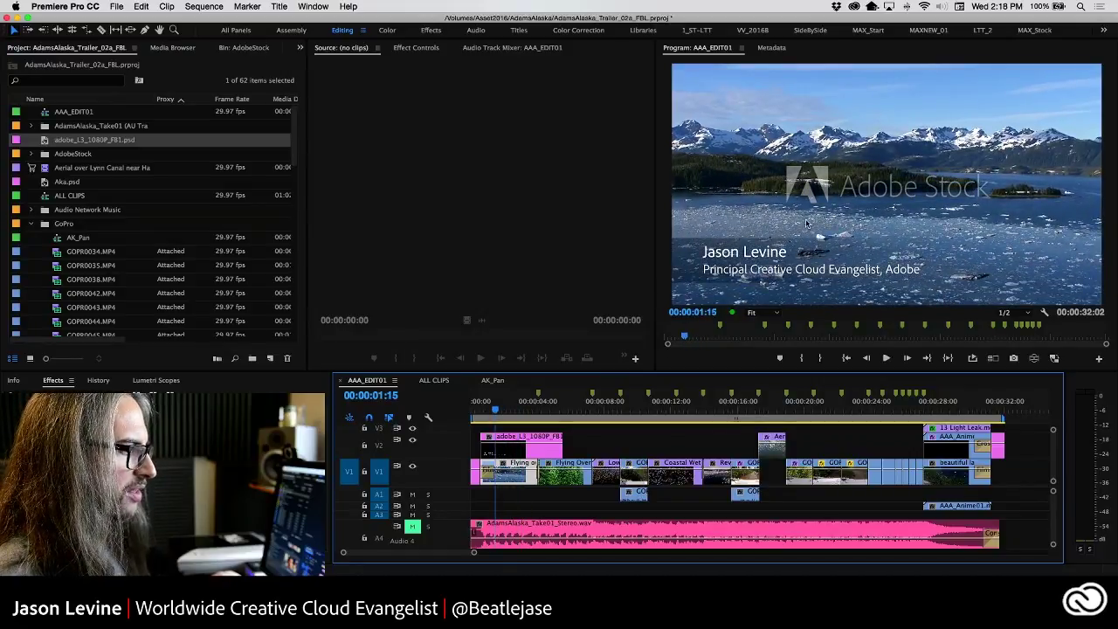
right_click(505, 452)
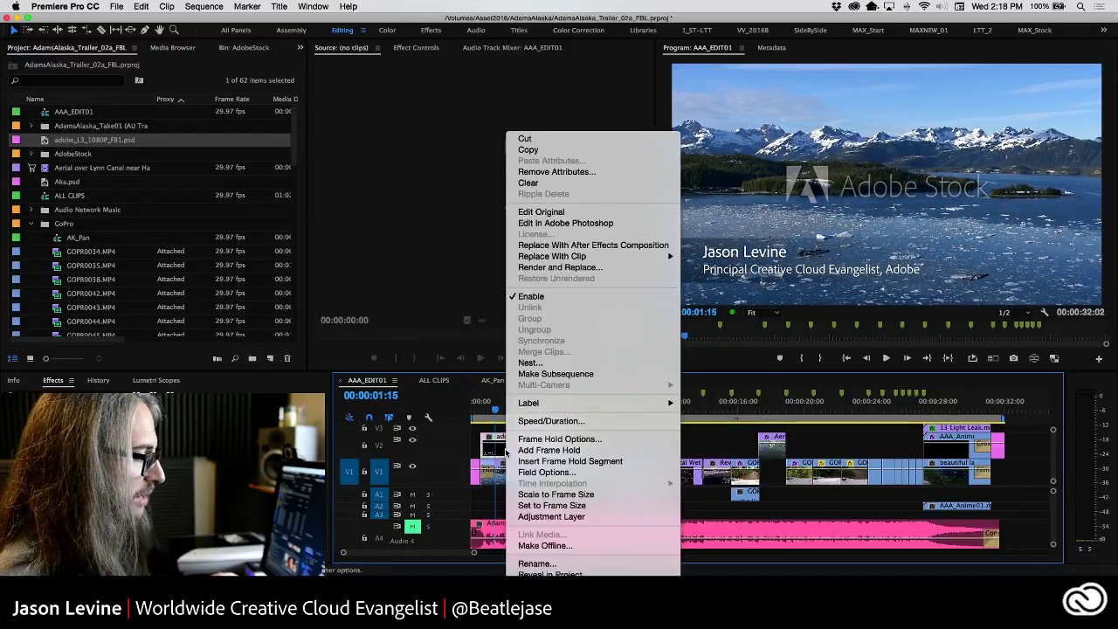
left_click(596, 224)
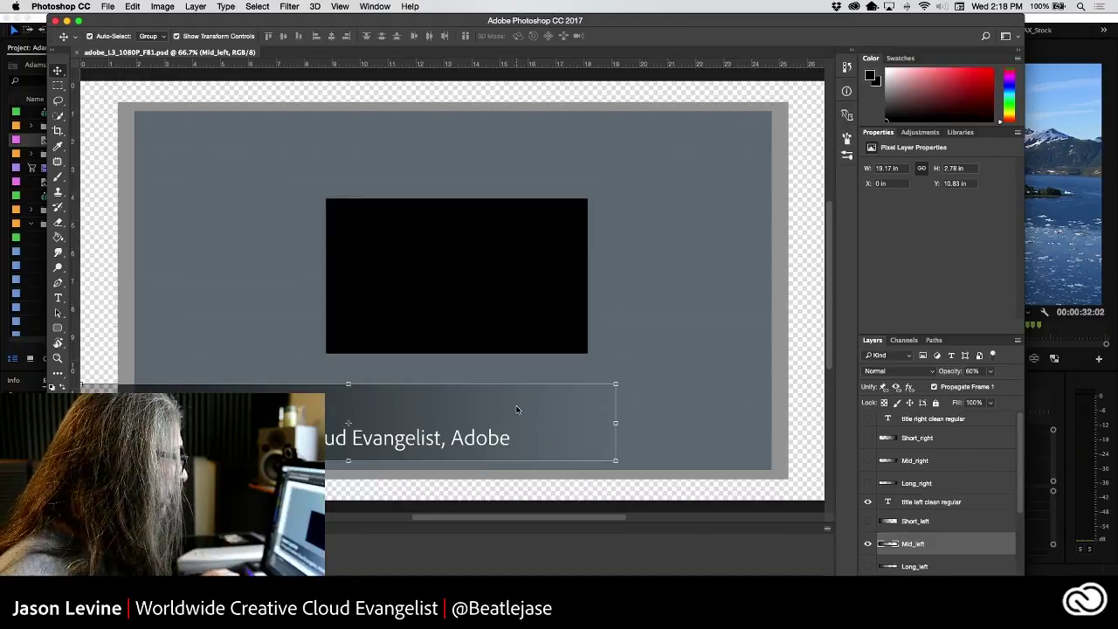
- Locate the lower third's title text layers in the Layers panel
scroll(1022, 515, "down", 2)
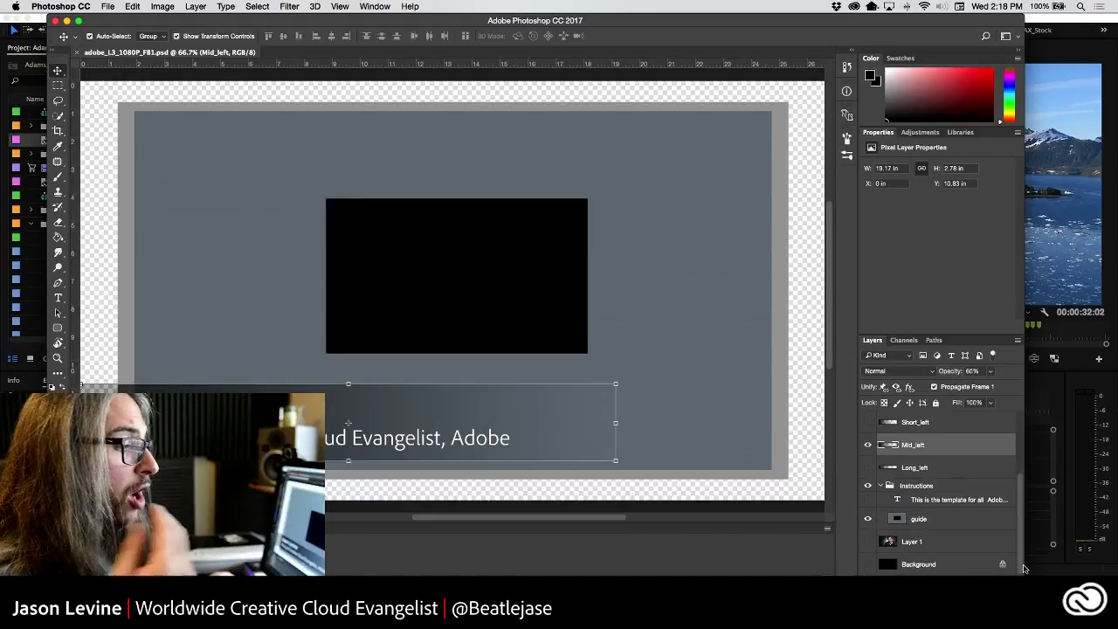
scroll(1024, 525, "up", 2)
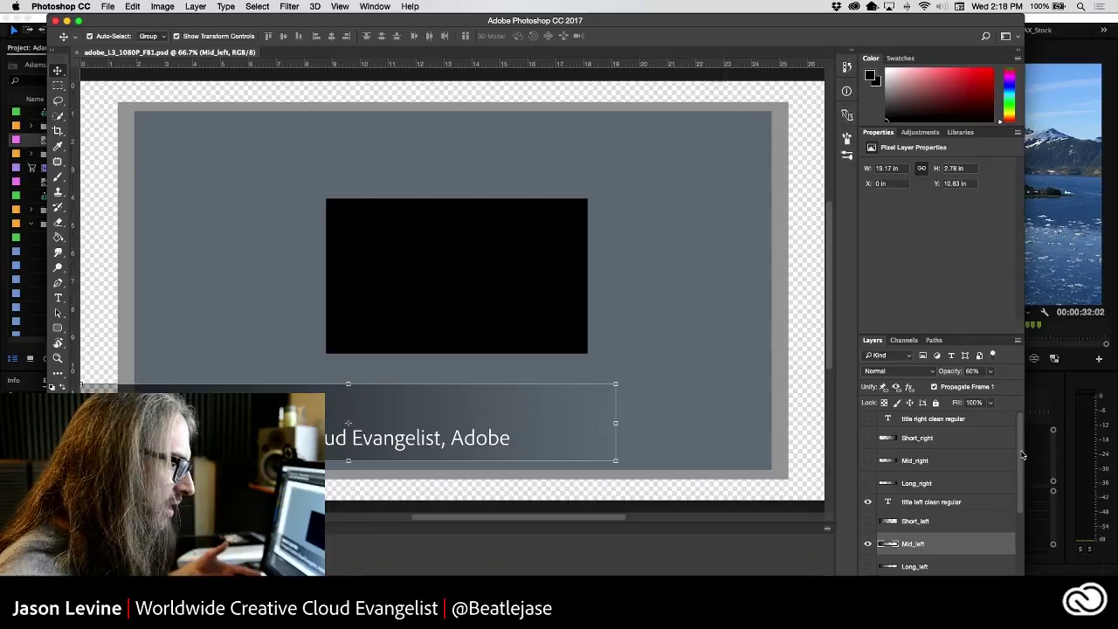
scroll(1021, 455, "down", 4)
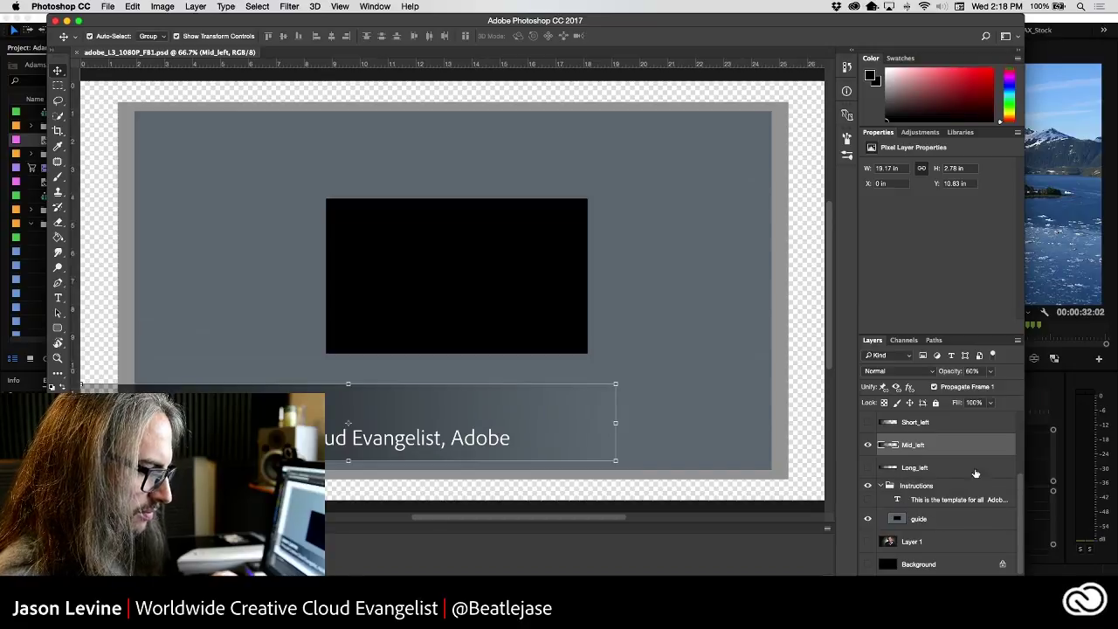
left_click_drag(1021, 507, 1016, 424)
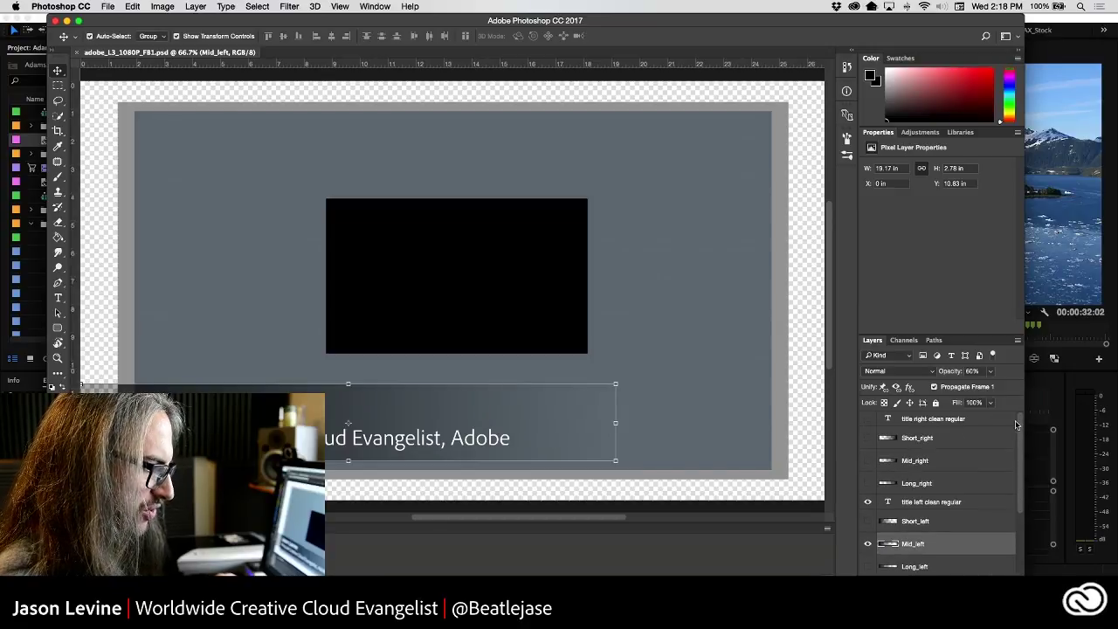
left_click(909, 419)
double_click(890, 420)
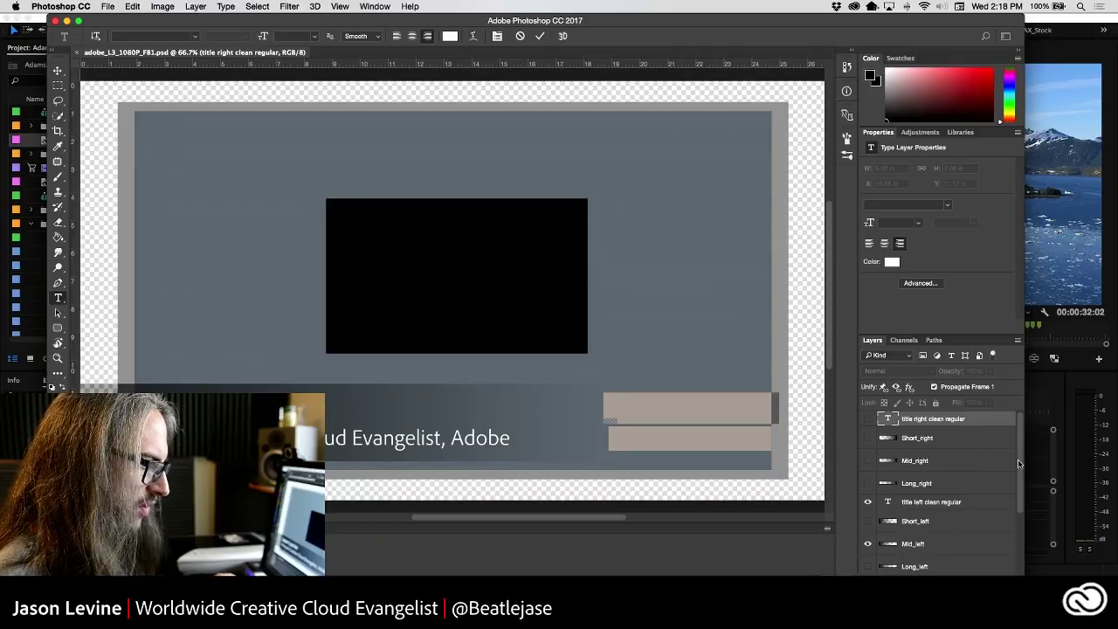
left_click_drag(1021, 468, 1021, 487)
key("Escape")
key("v")
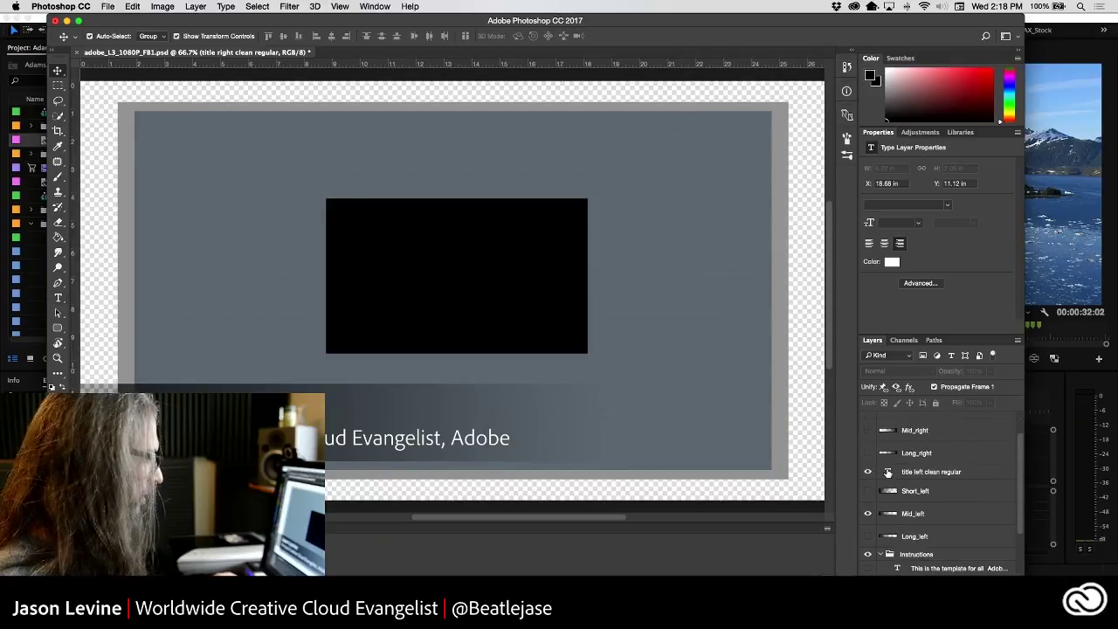
- Edit the name line in the title left clean regular text layer and commit it
double_click(889, 473)
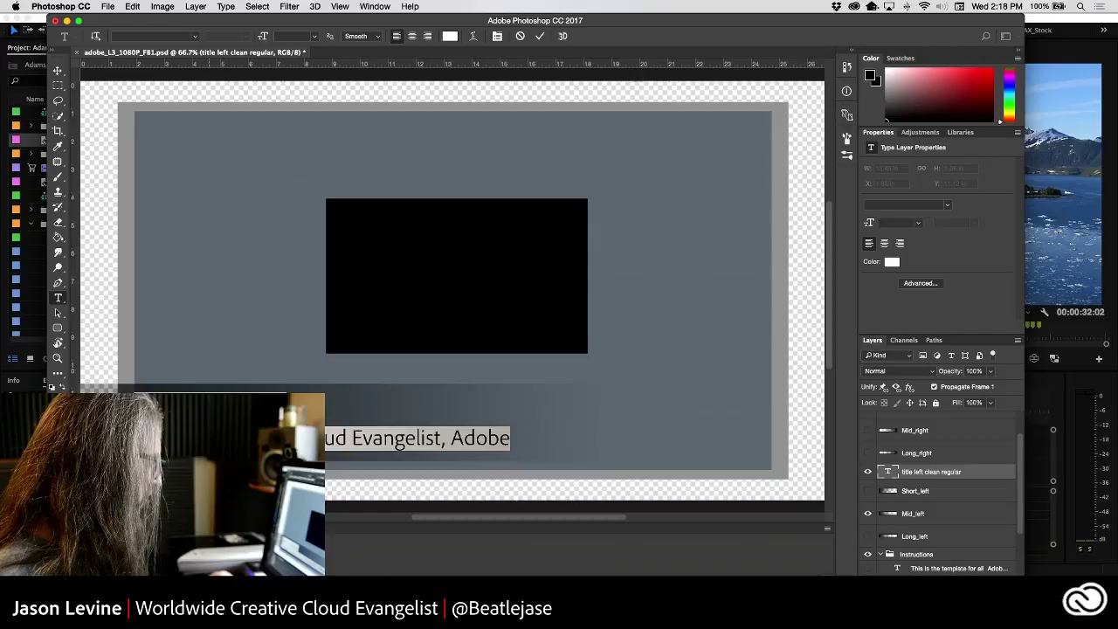
key("super+h")
type("ne")
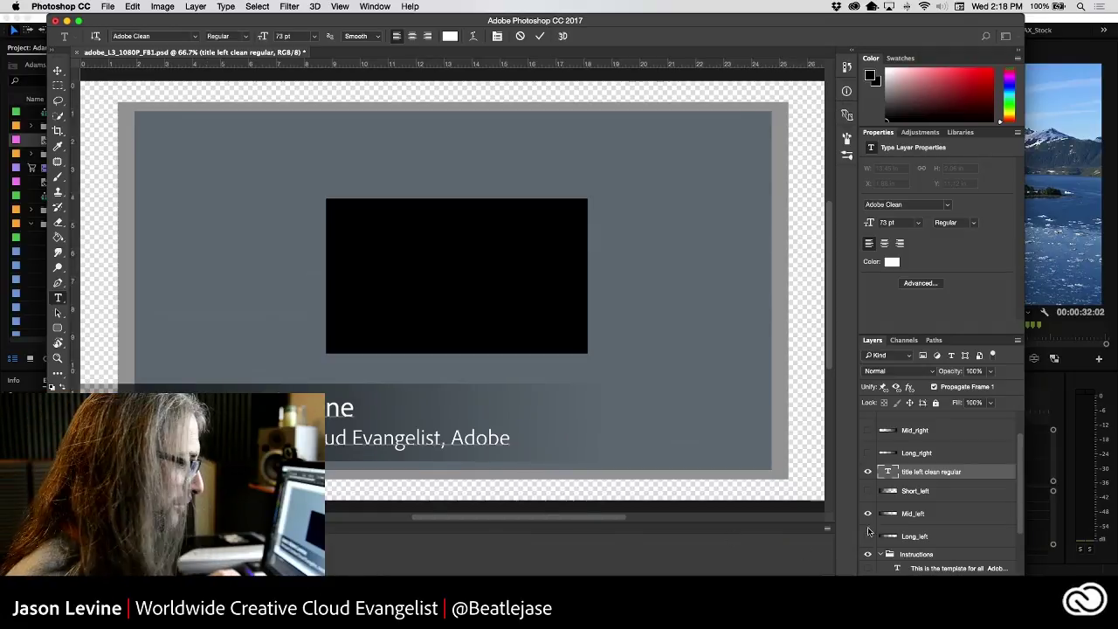
key("super+Return")
key("v")
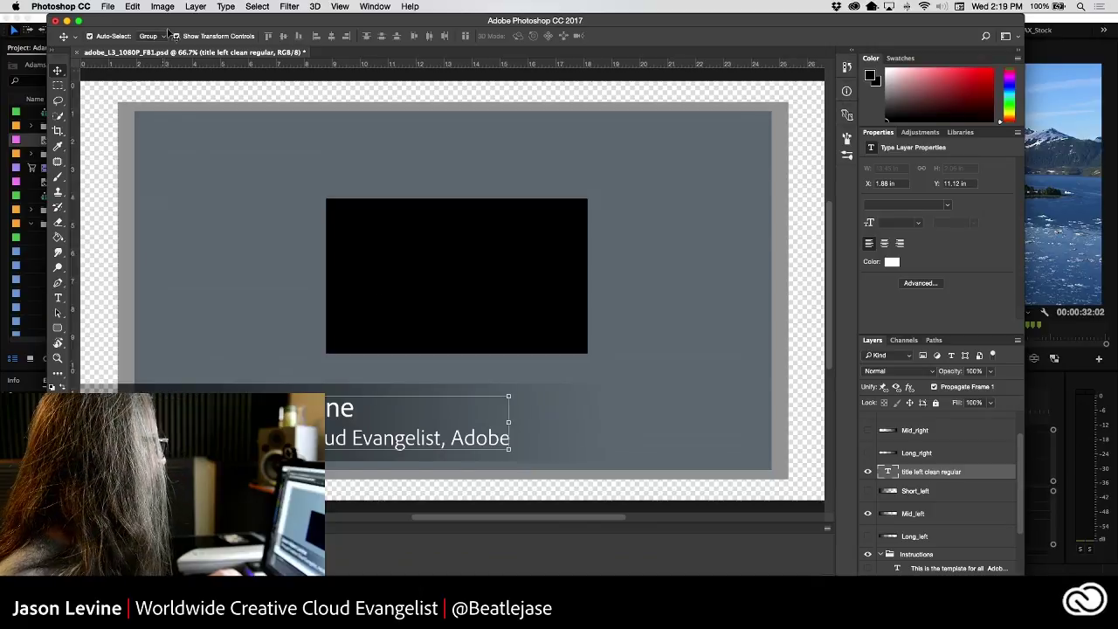
- Close the edited adobe_L3_1080P_FB1.psd document
left_click(107, 6)
key("Escape")
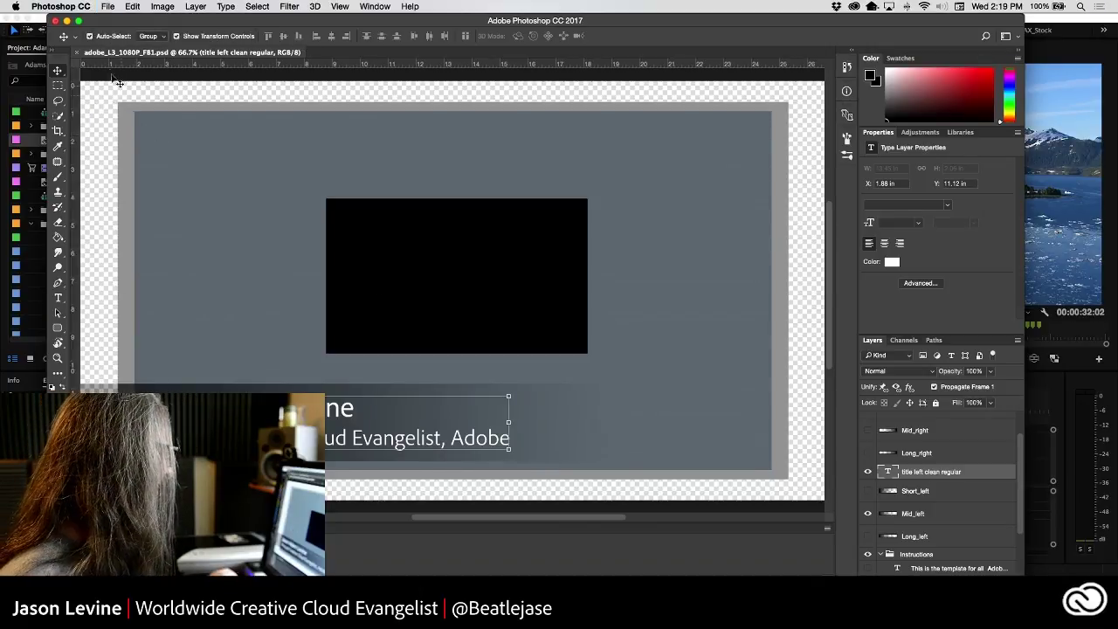
left_click(77, 53)
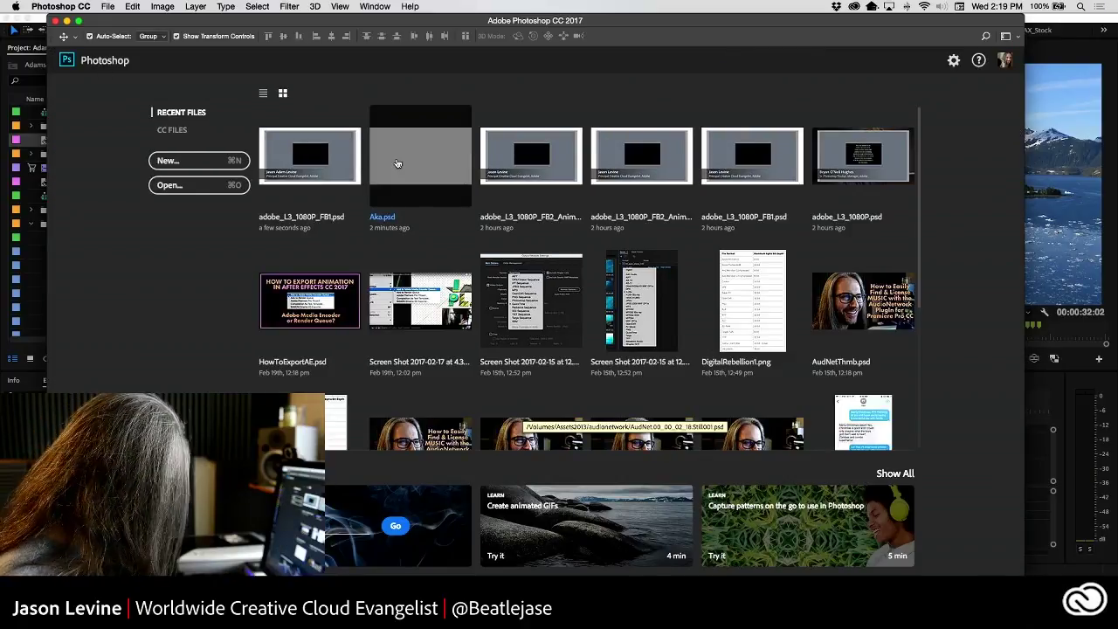
- Switch back to Premiere Pro to check that the lower third shows the edited name
key("super+Tab")
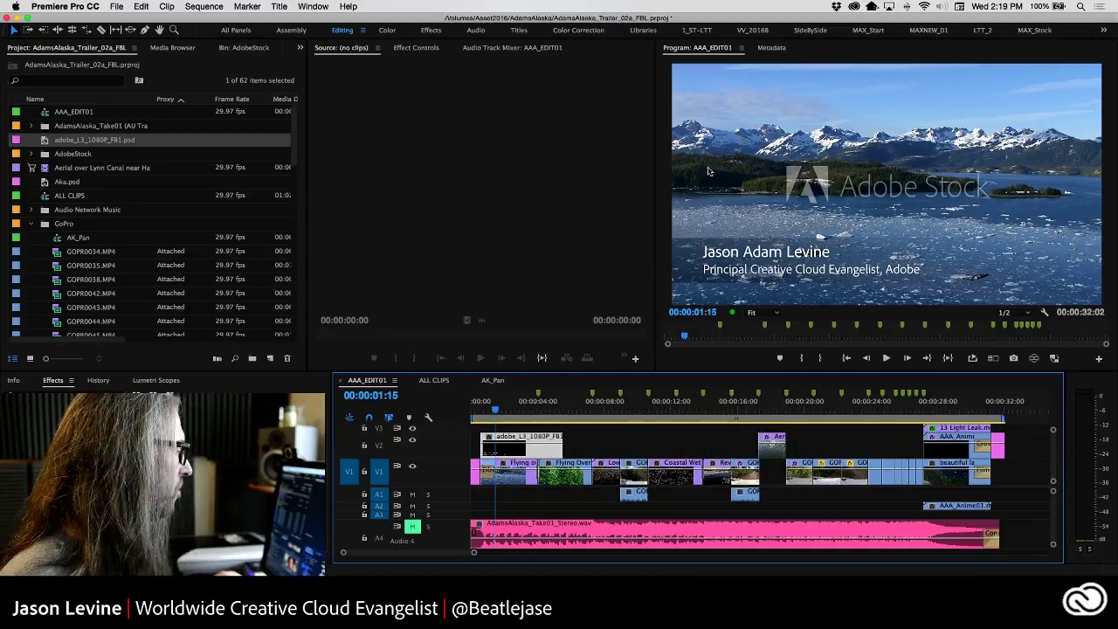
- Delete the old lower-third clip from the sequence and start importing adobe_L3_1080P_FB2_Anim.psd
left_click(536, 449)
key("Delete")
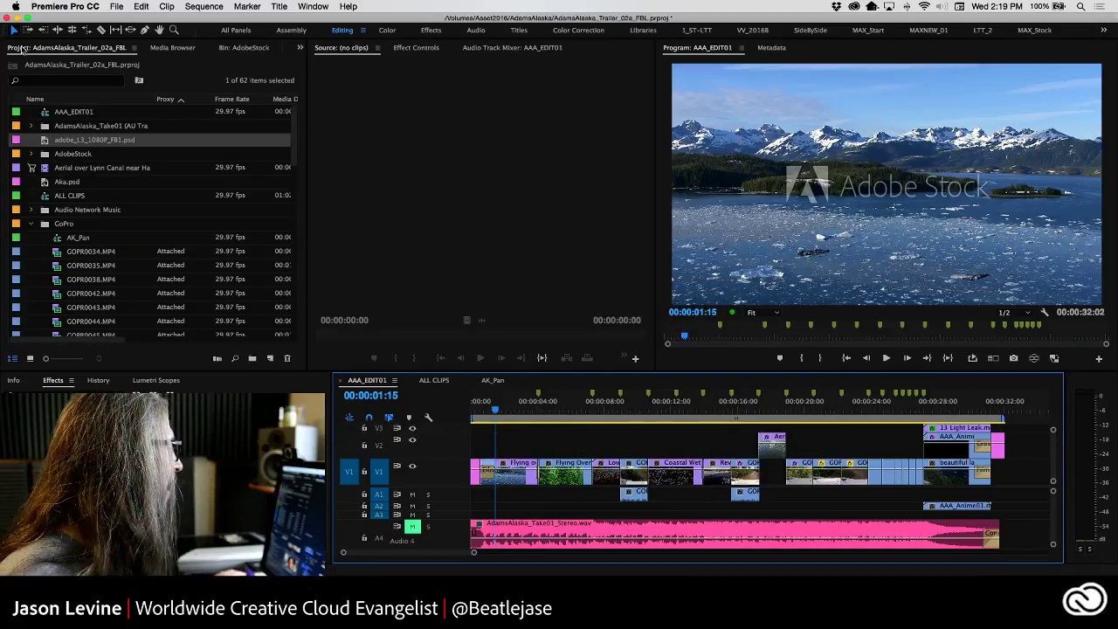
left_click(116, 6)
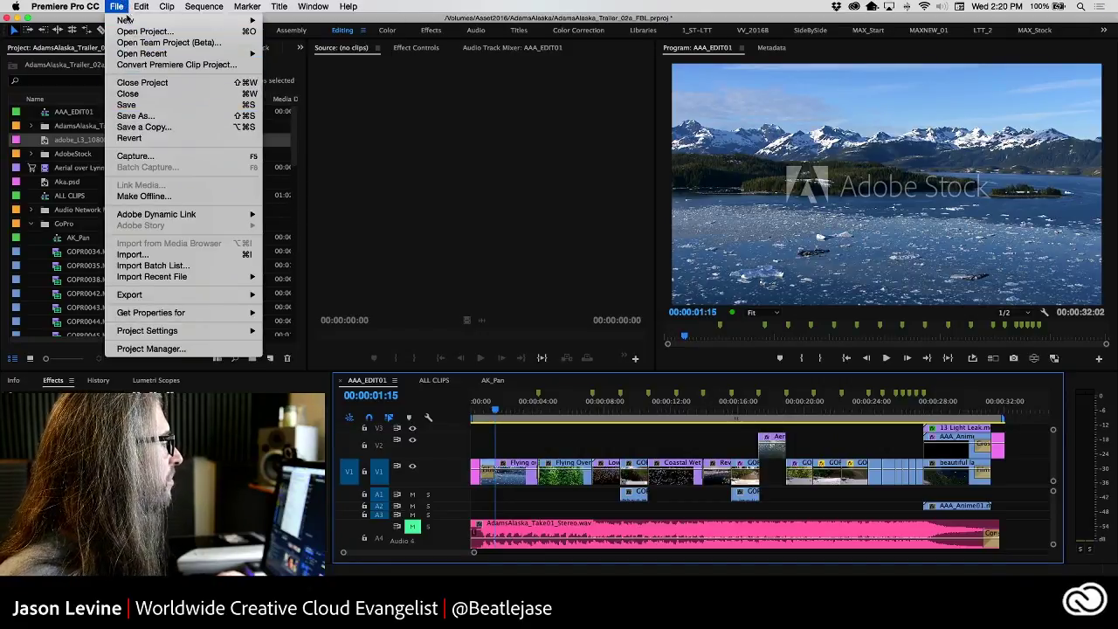
left_click(178, 255)
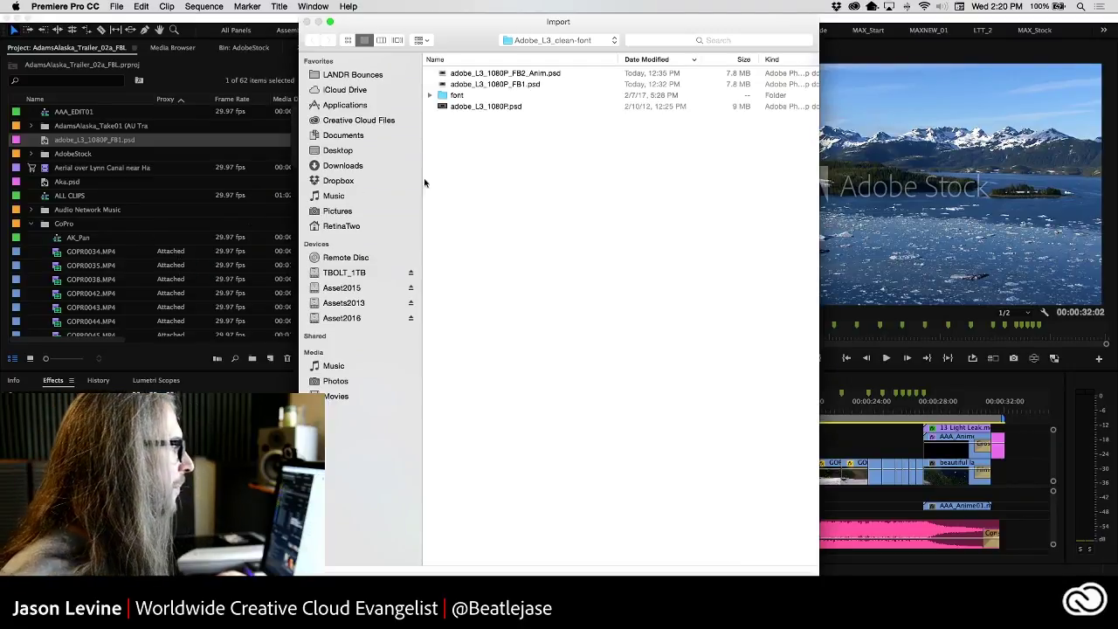
left_click(498, 74)
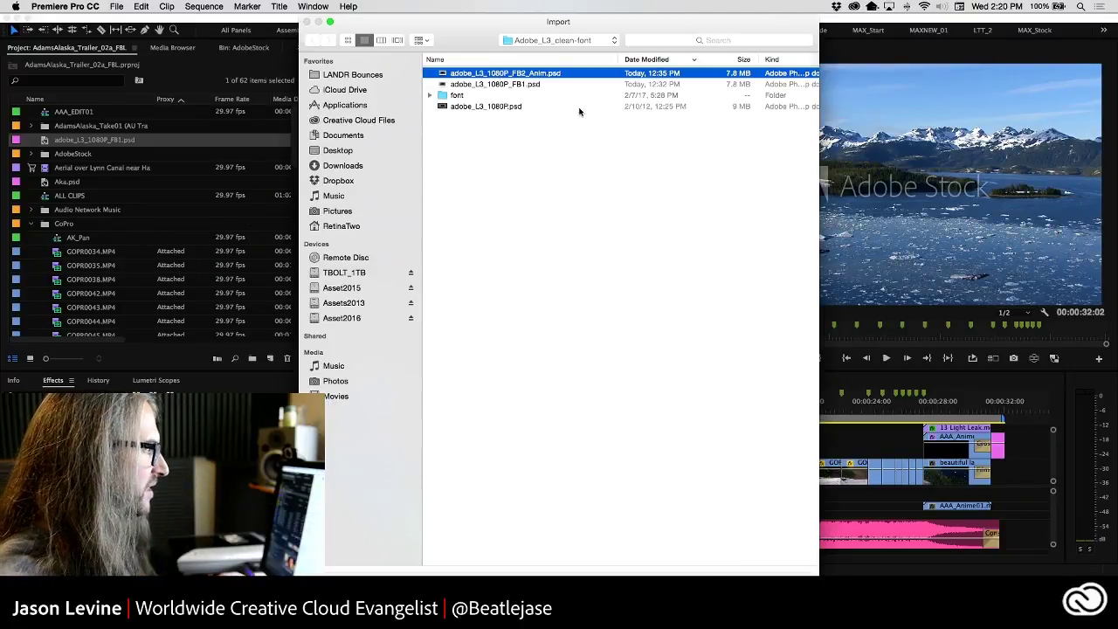
key("Return")
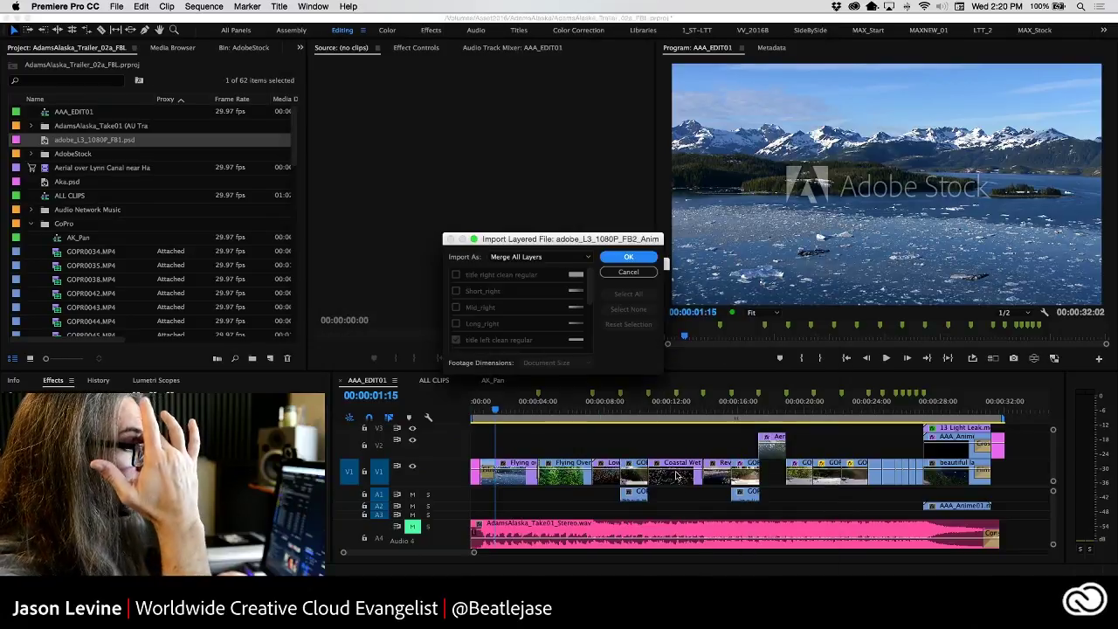
- Import the PSD as Merged Layers with the guide layer excluded
left_click(558, 260)
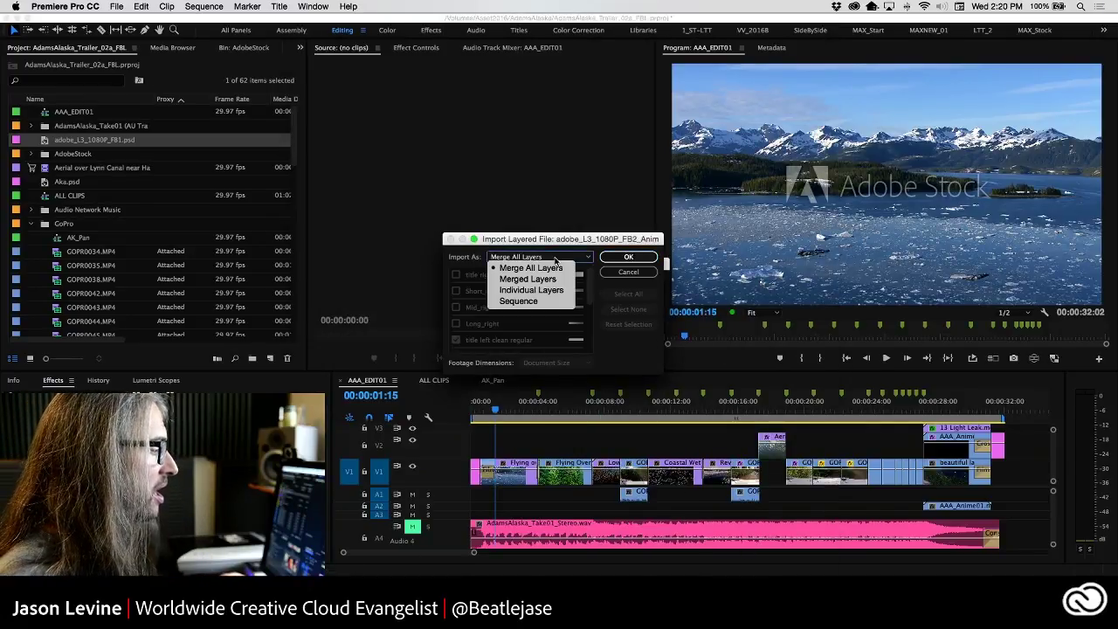
left_click(528, 279)
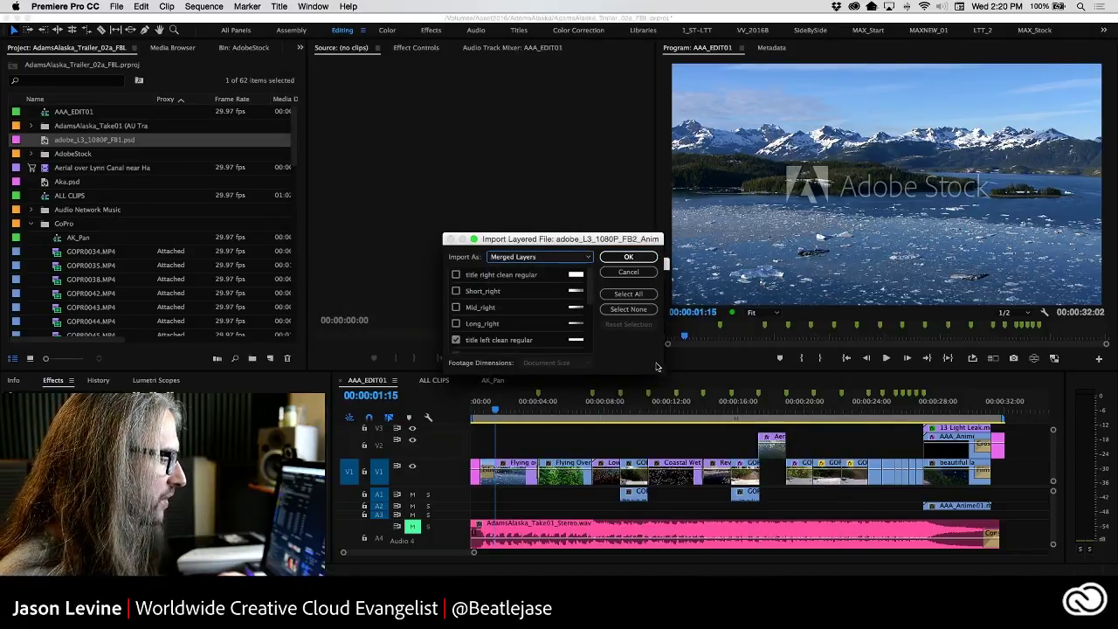
left_click_drag(657, 367, 697, 505)
left_click(527, 256)
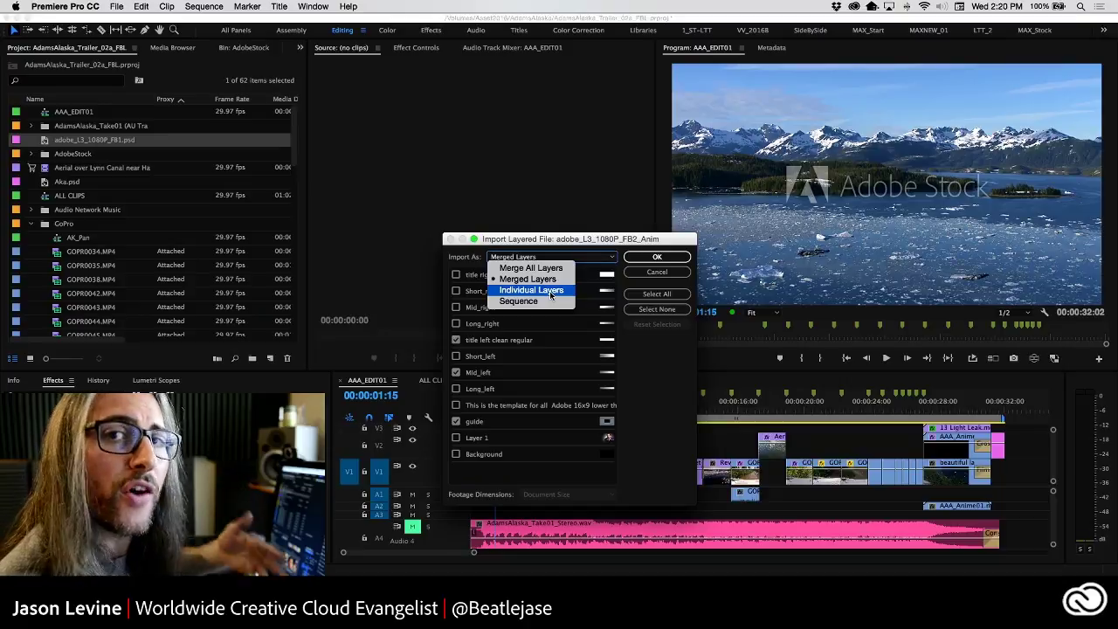
left_click(455, 424)
left_click(455, 422)
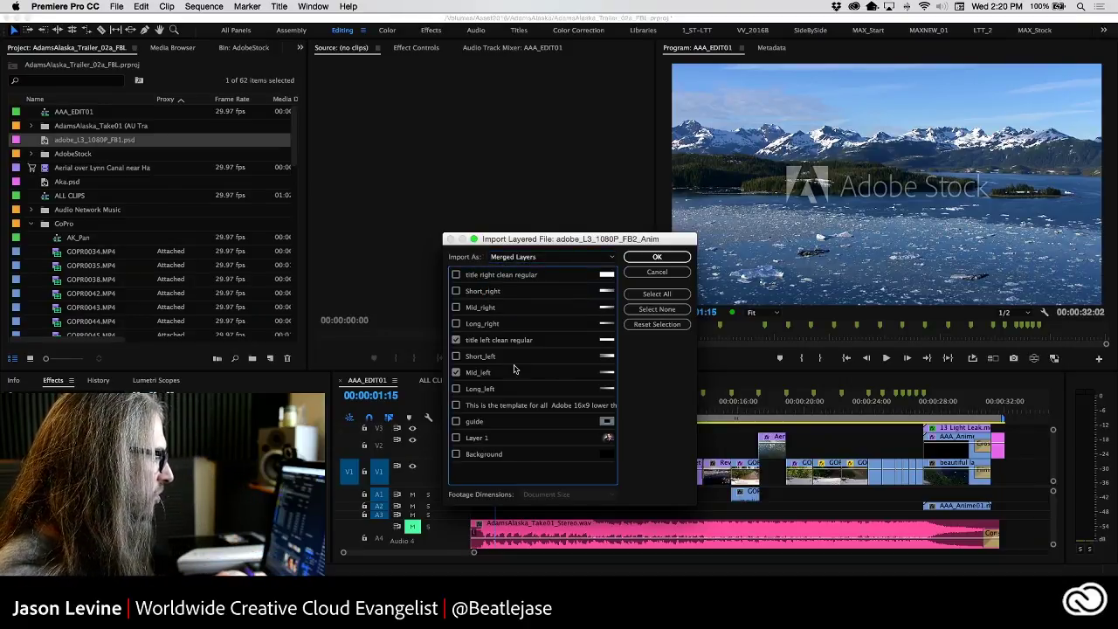
left_click(658, 258)
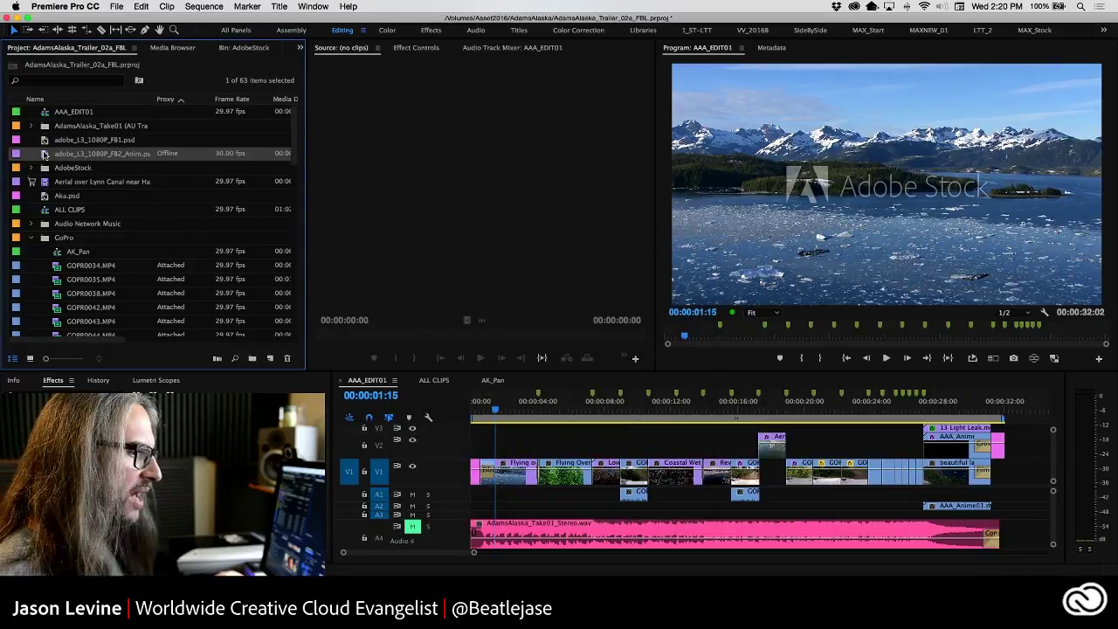
- Place the animated lower-third PSD at 00:00 above the glacier shot and play it
left_click_drag(45, 154, 485, 449)
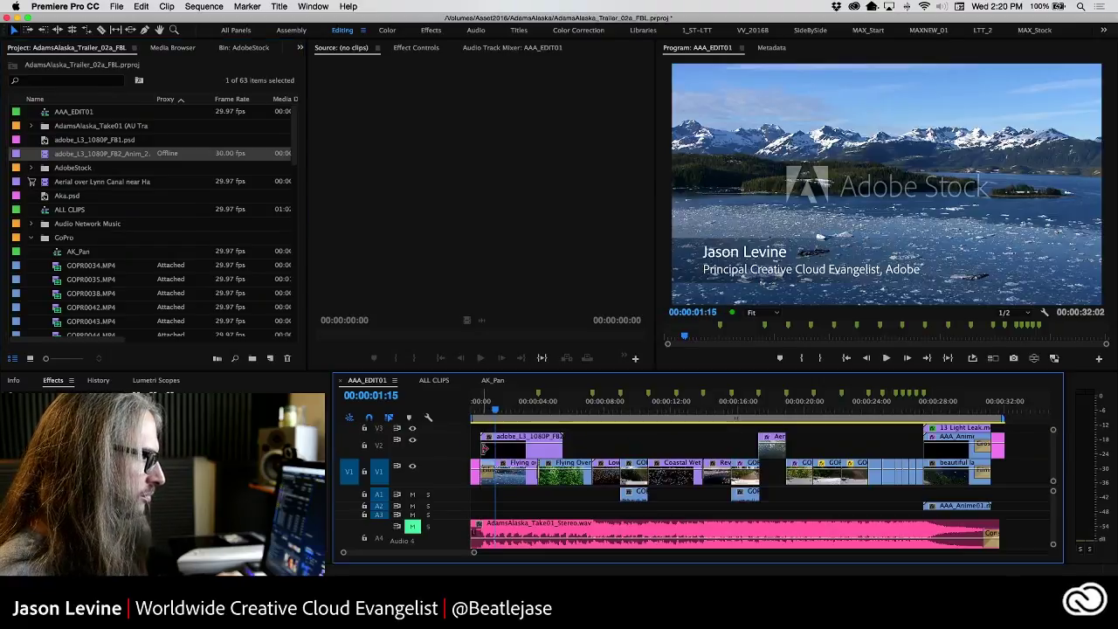
left_click_drag(496, 411, 470, 413)
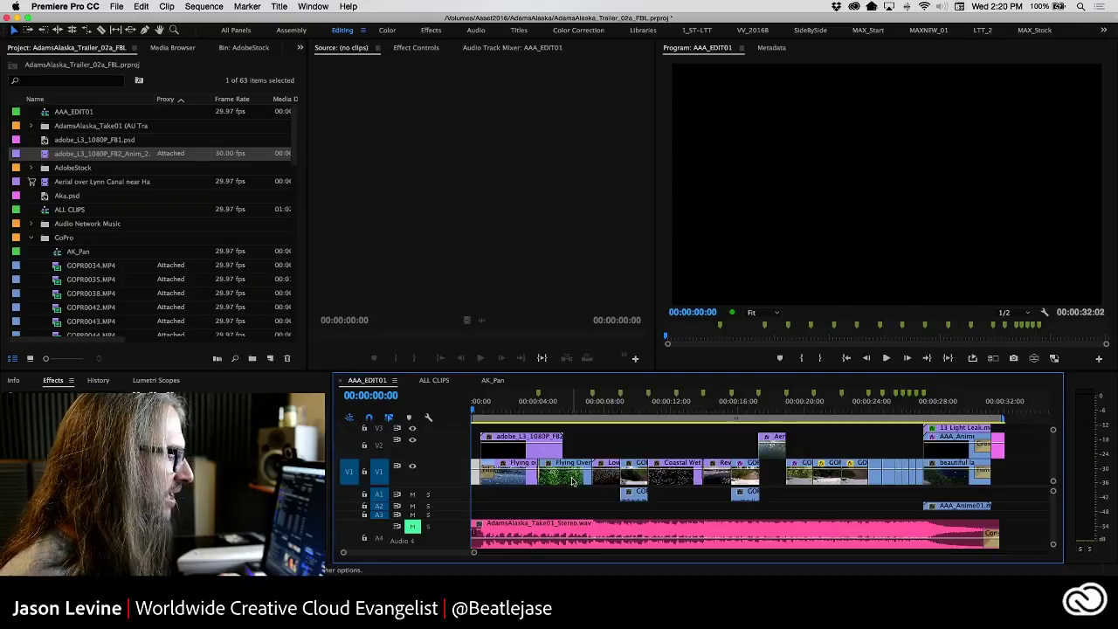
key("space")
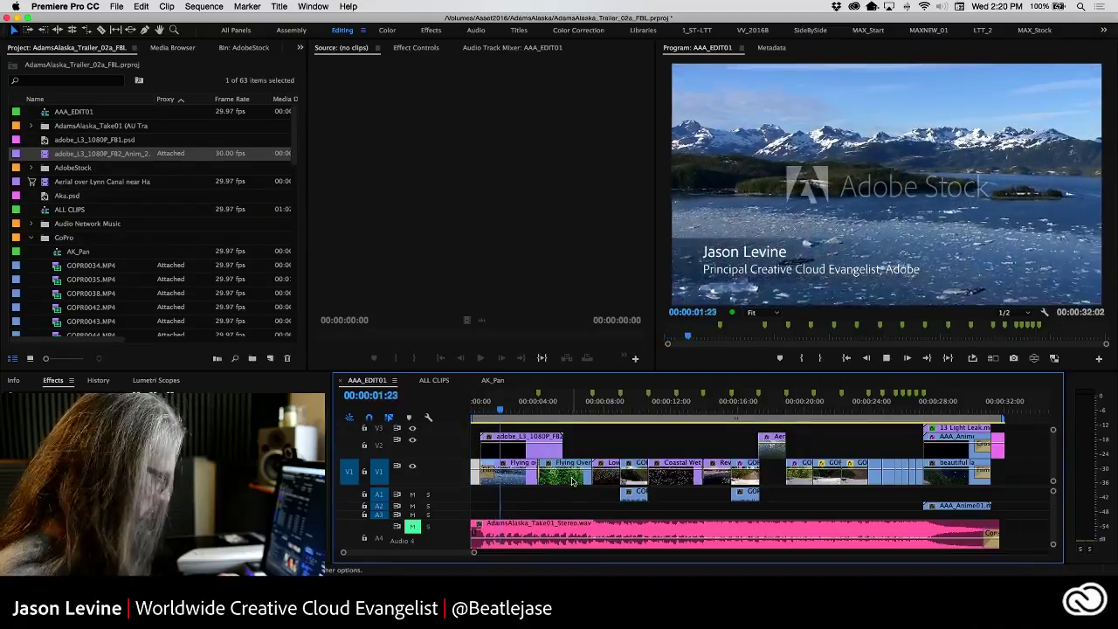
- Shuttle back and forth with J and L to review the title fade-in, then stop
key("j")
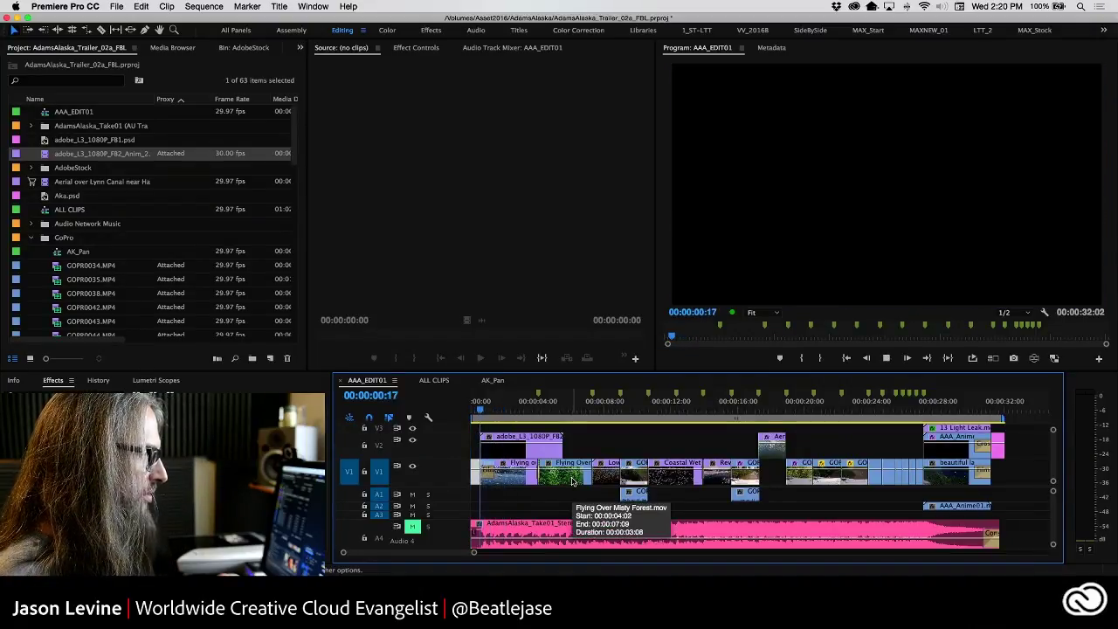
key("l")
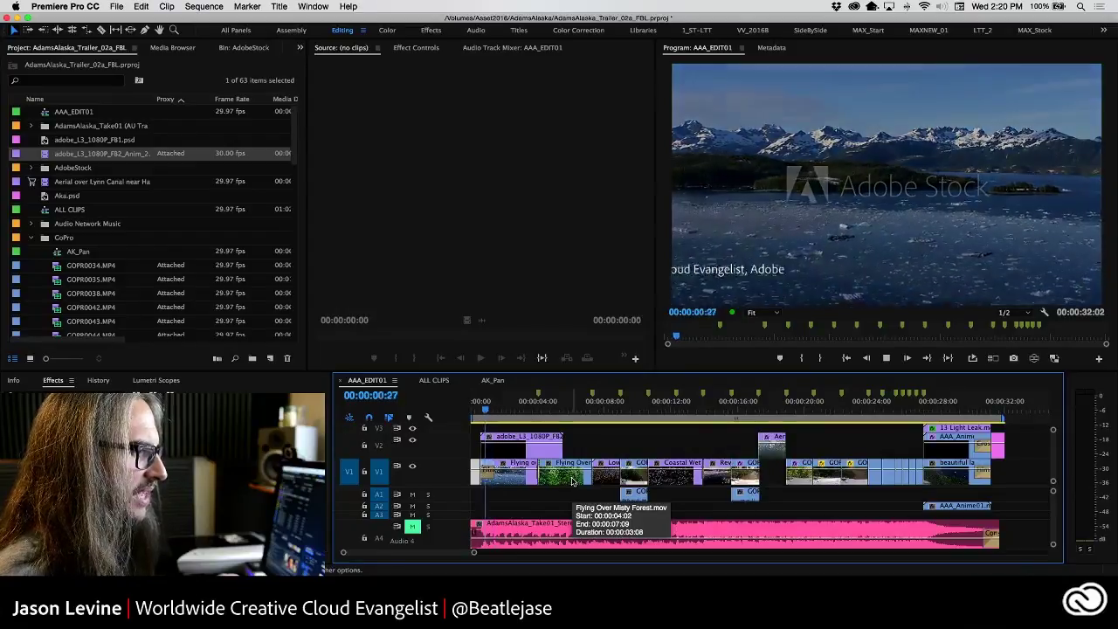
key("j")
key("l")
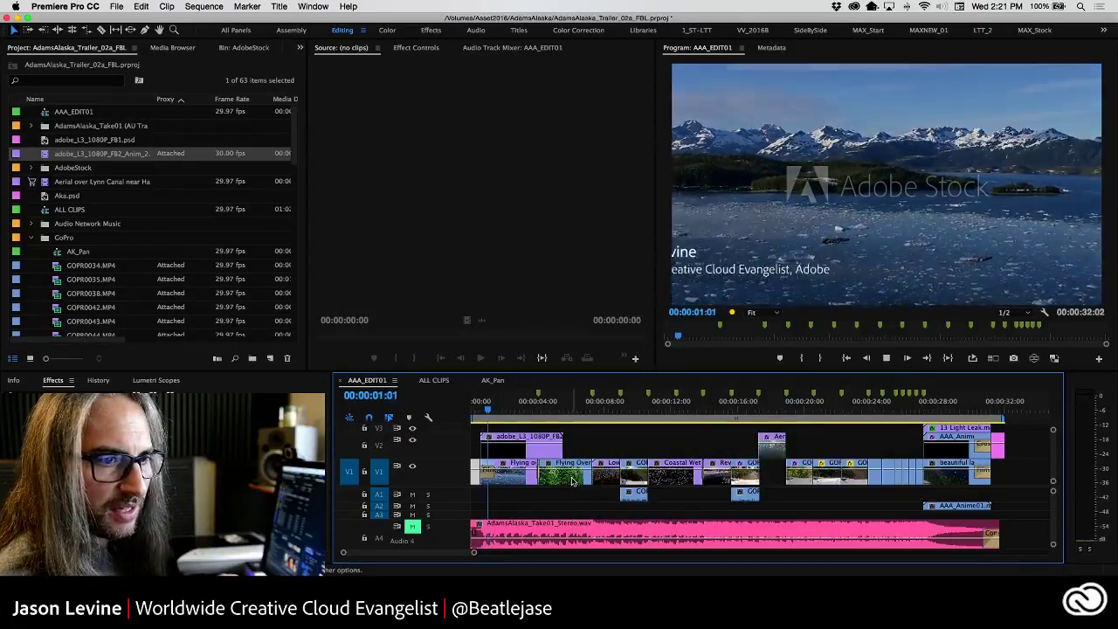
key("j")
key("l")
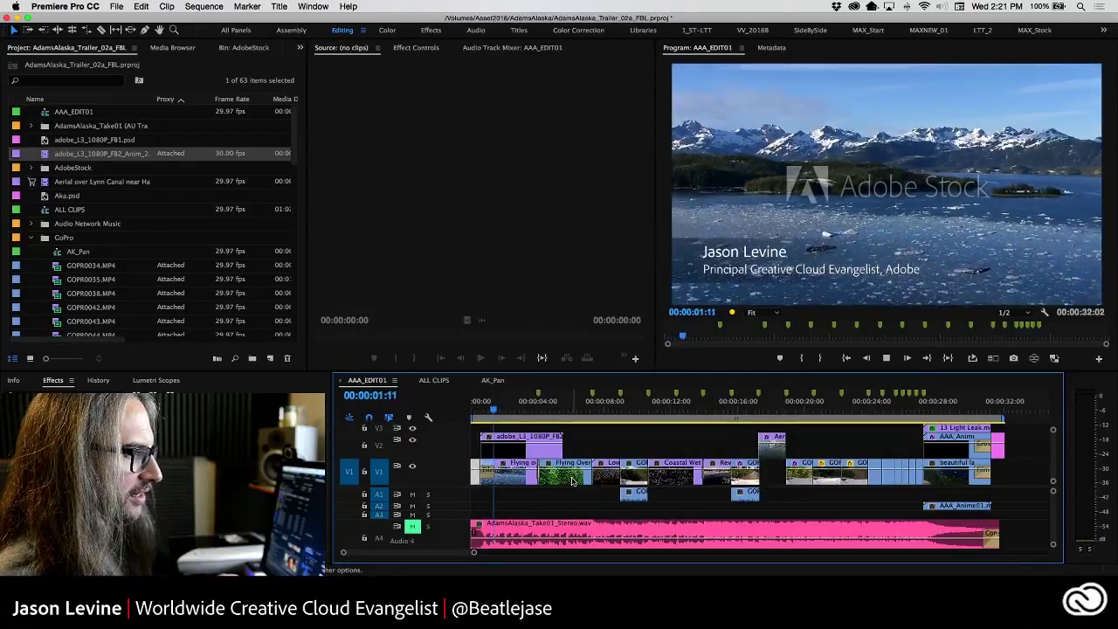
key("j")
key("l")
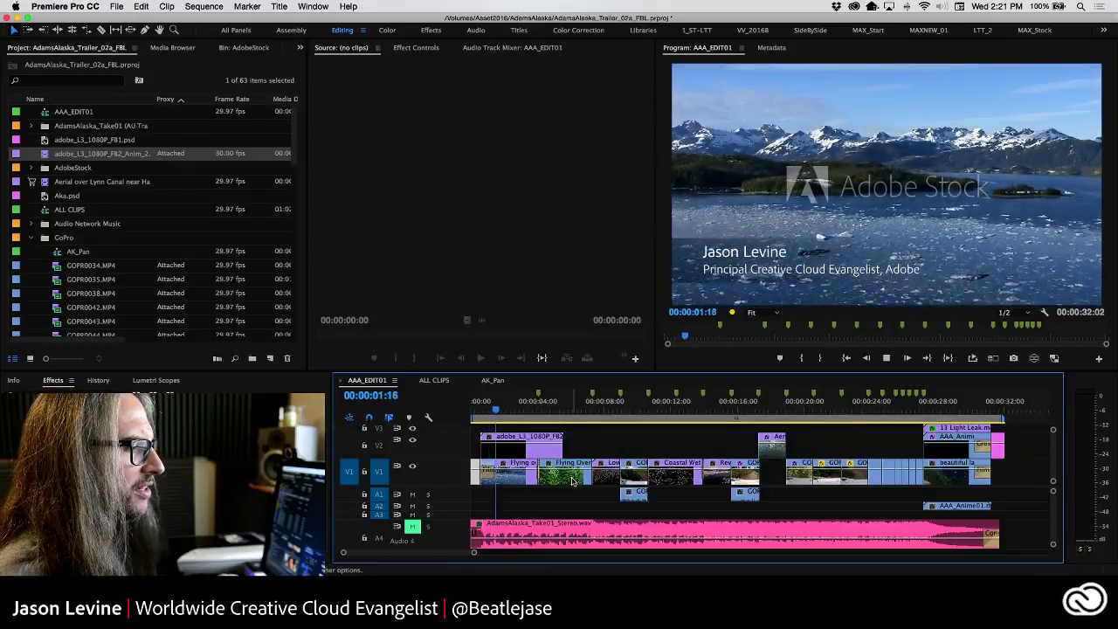
key("k")
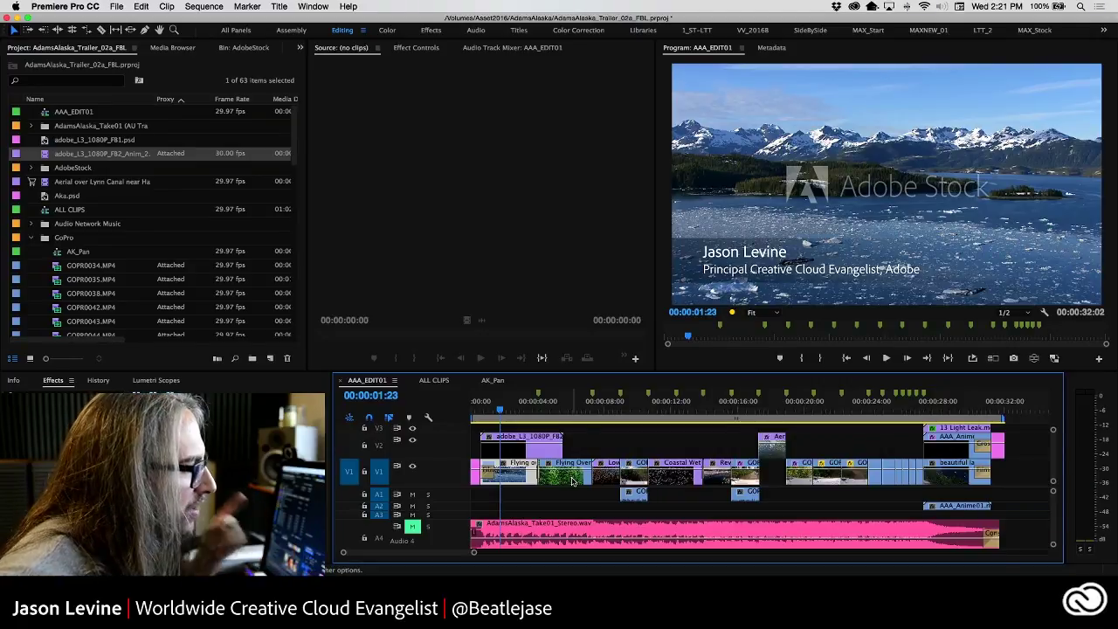
- Open the clip's original PSD in Photoshop via Edit Original and scrub to inspect Mid_left's opacity keyframes
right_click(523, 450)
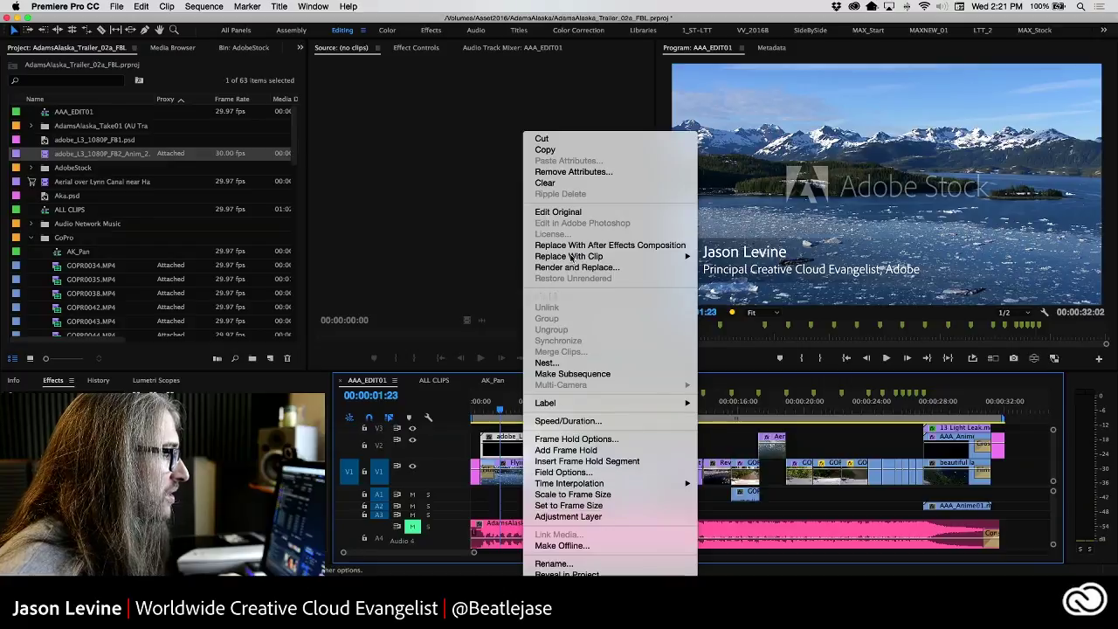
left_click(573, 212)
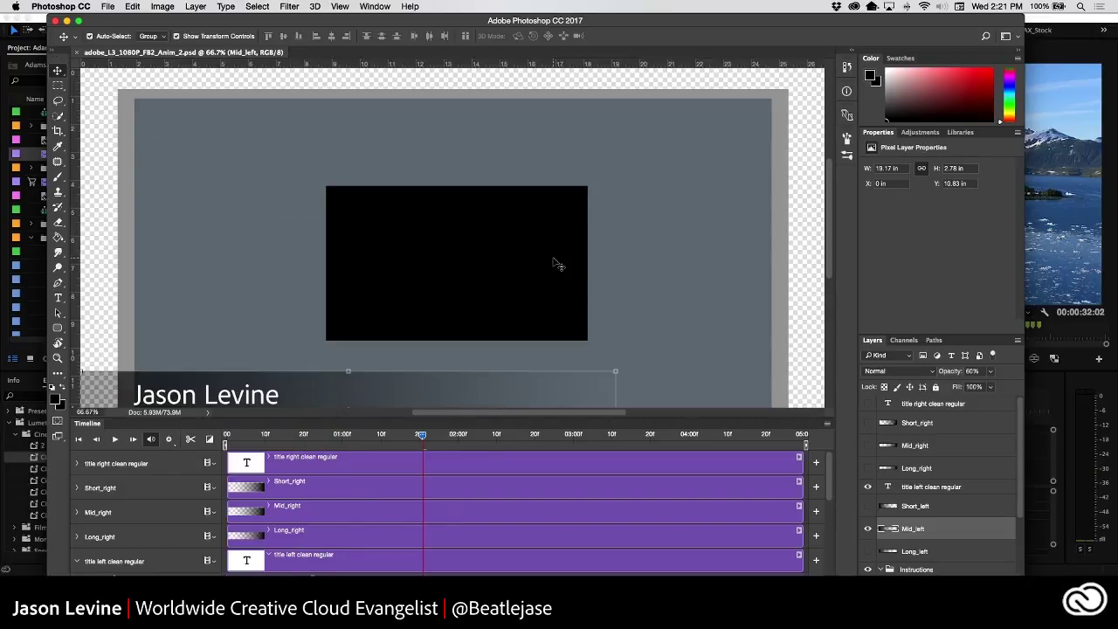
left_click_drag(422, 434, 382, 434)
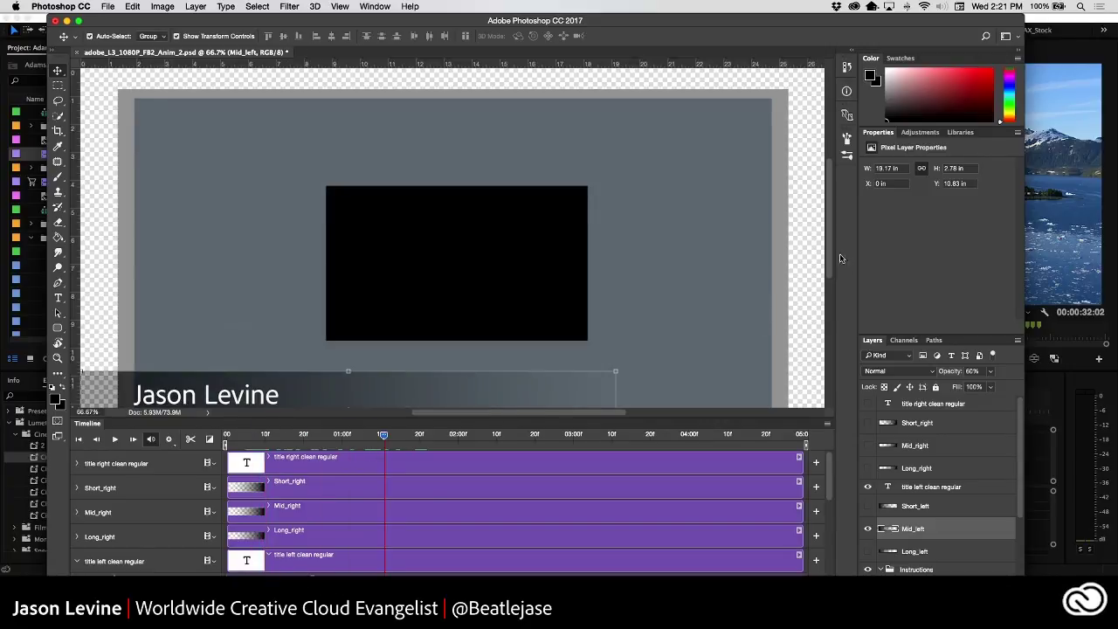
left_click_drag(829, 248, 810, 307)
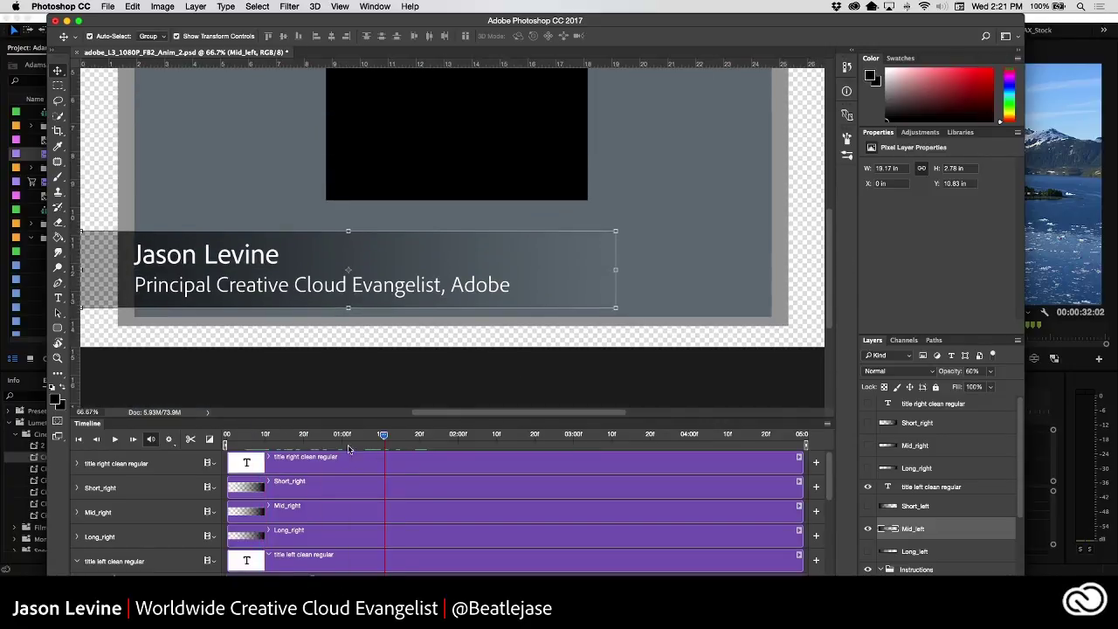
left_click_drag(382, 434, 346, 434)
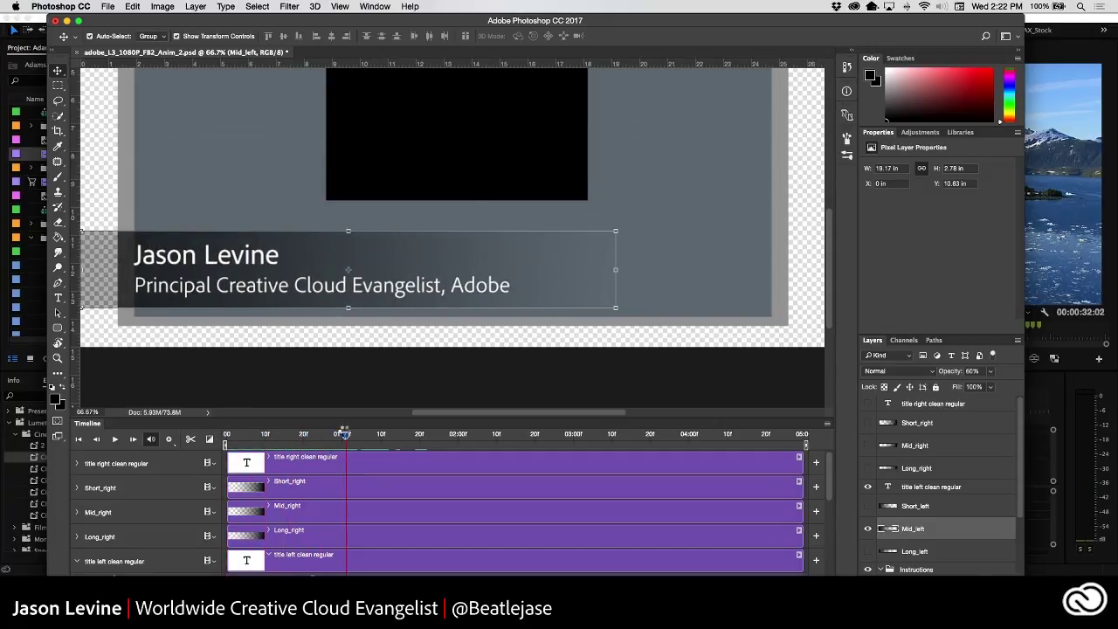
left_click_drag(492, 439, 797, 434)
left_click_drag(830, 491, 831, 553)
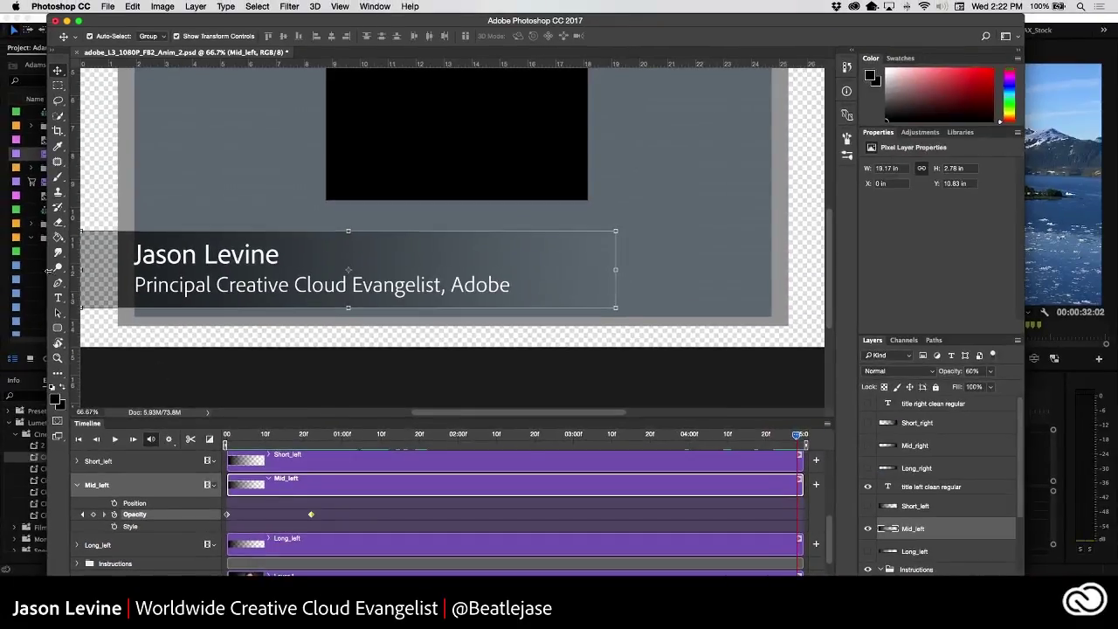
left_click_drag(796, 435, 228, 435)
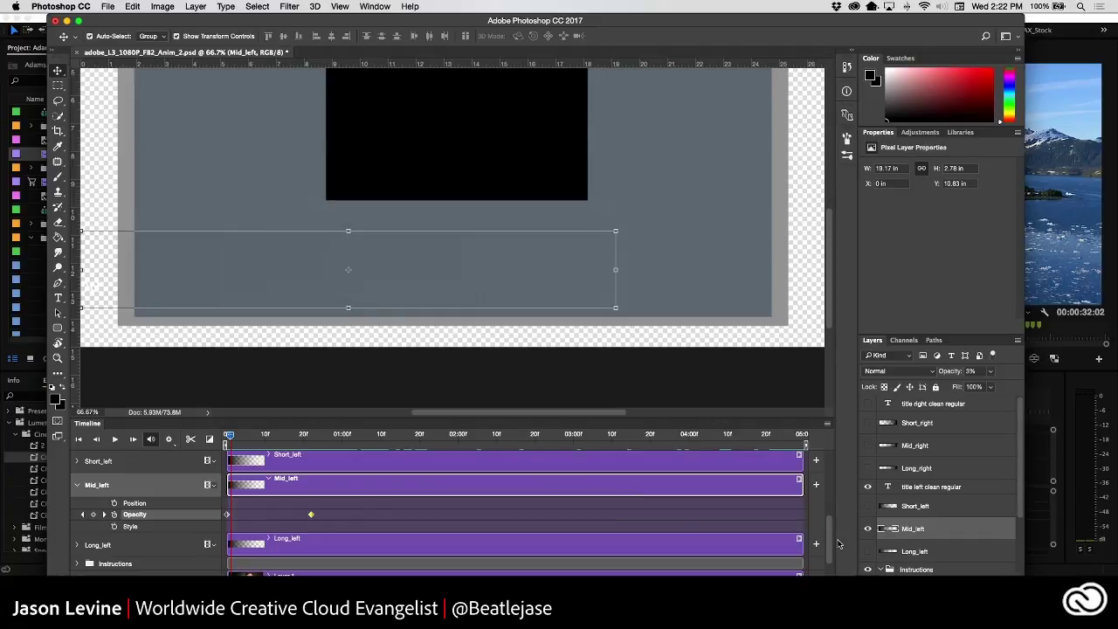
left_click_drag(830, 537, 778, 504)
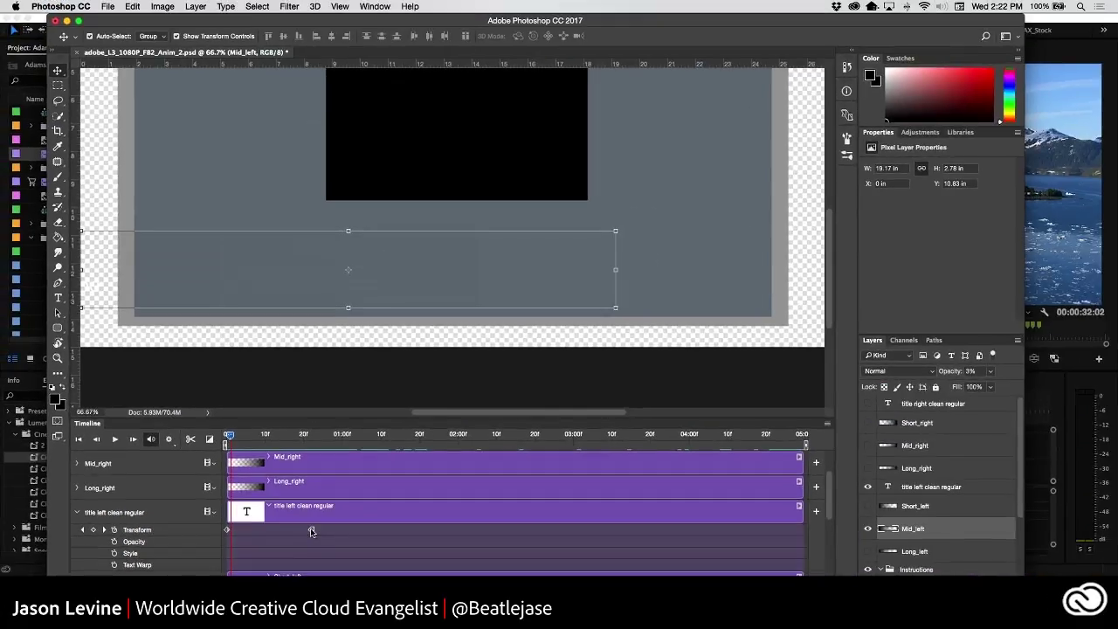
- Play and stop the title layer's Transform slide-in animation, then return to Premiere Pro
right_click(311, 531)
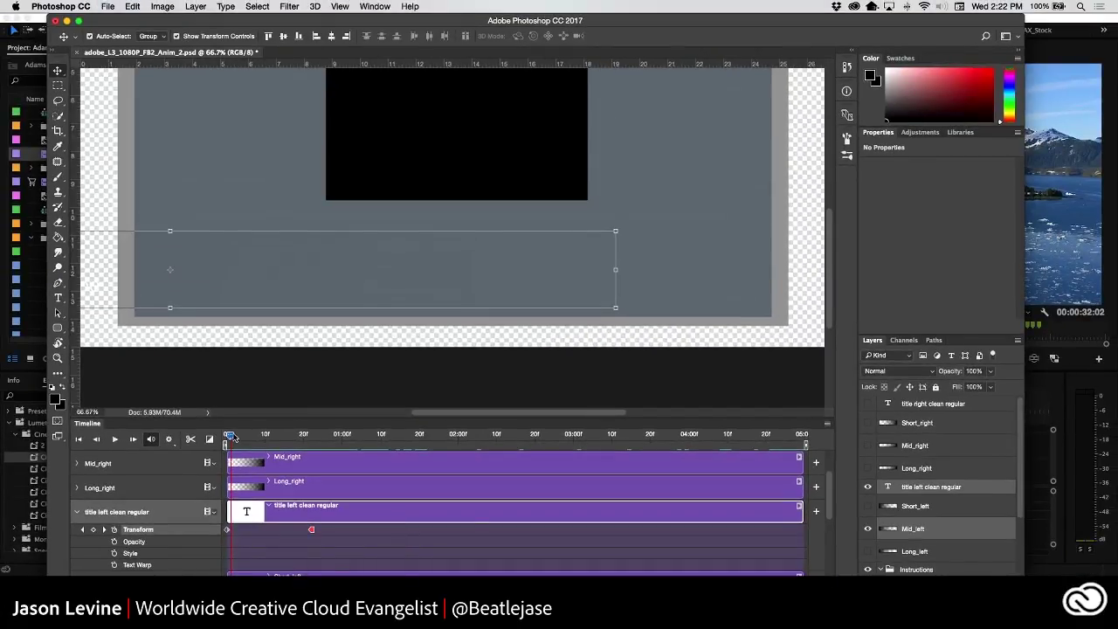
key("space")
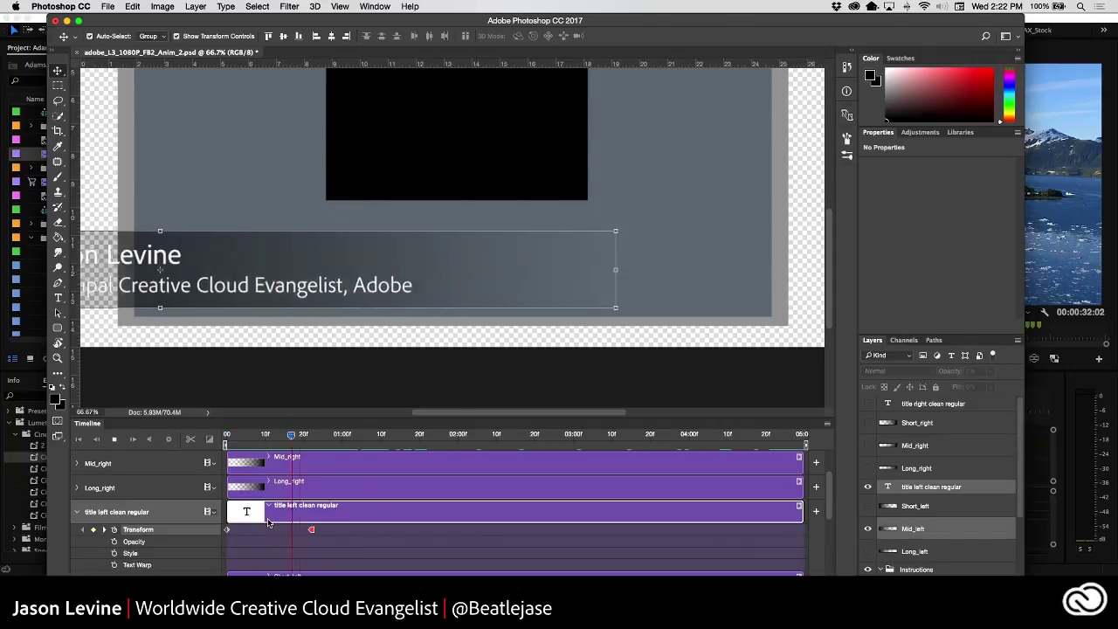
key("space")
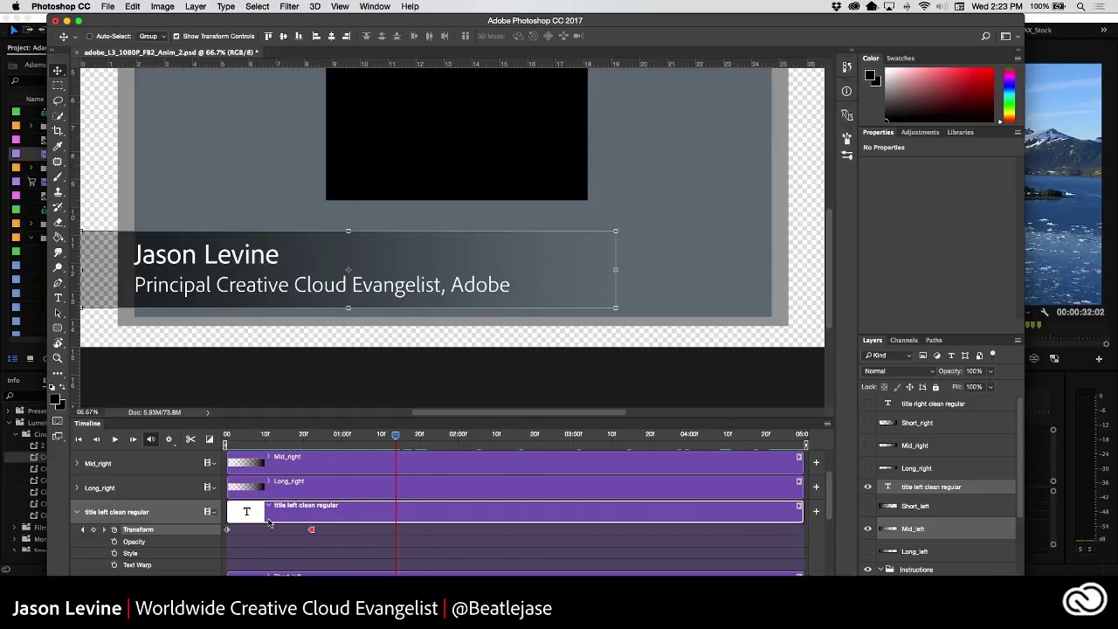
key("super+Tab")
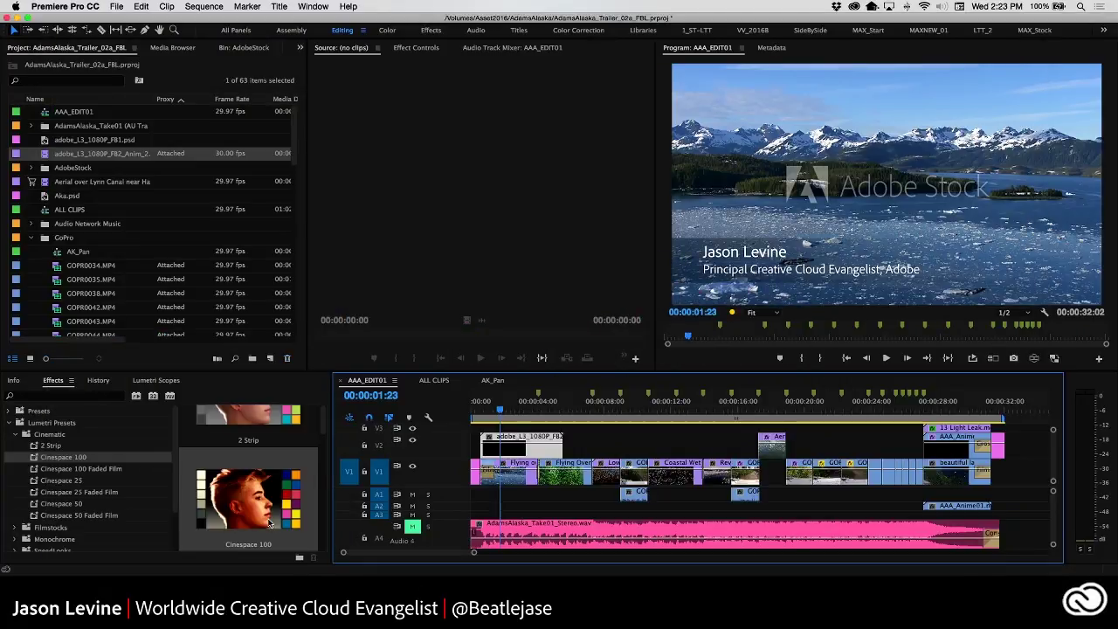